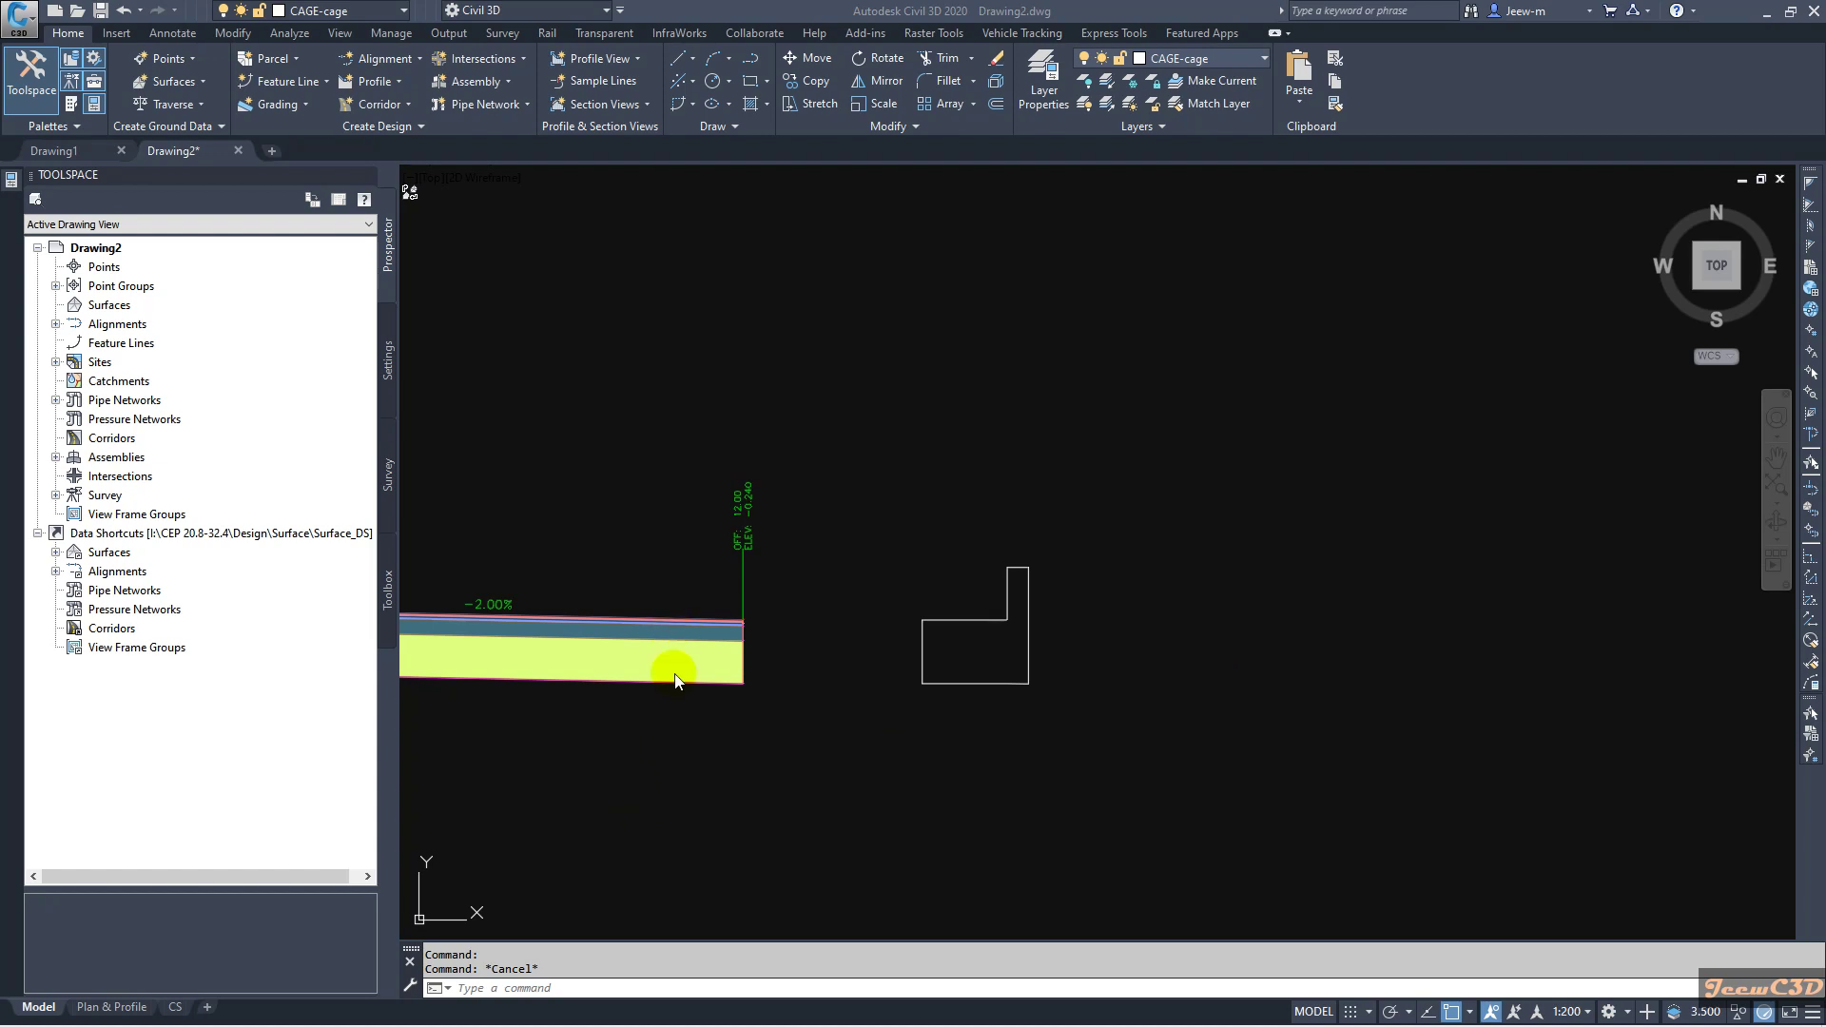
Step: Frame the -2.00% lane section and the L-shaped cage outline, then select the outline
scroll(669, 733, down, 3)
middle_drag(697, 738, 850, 708)
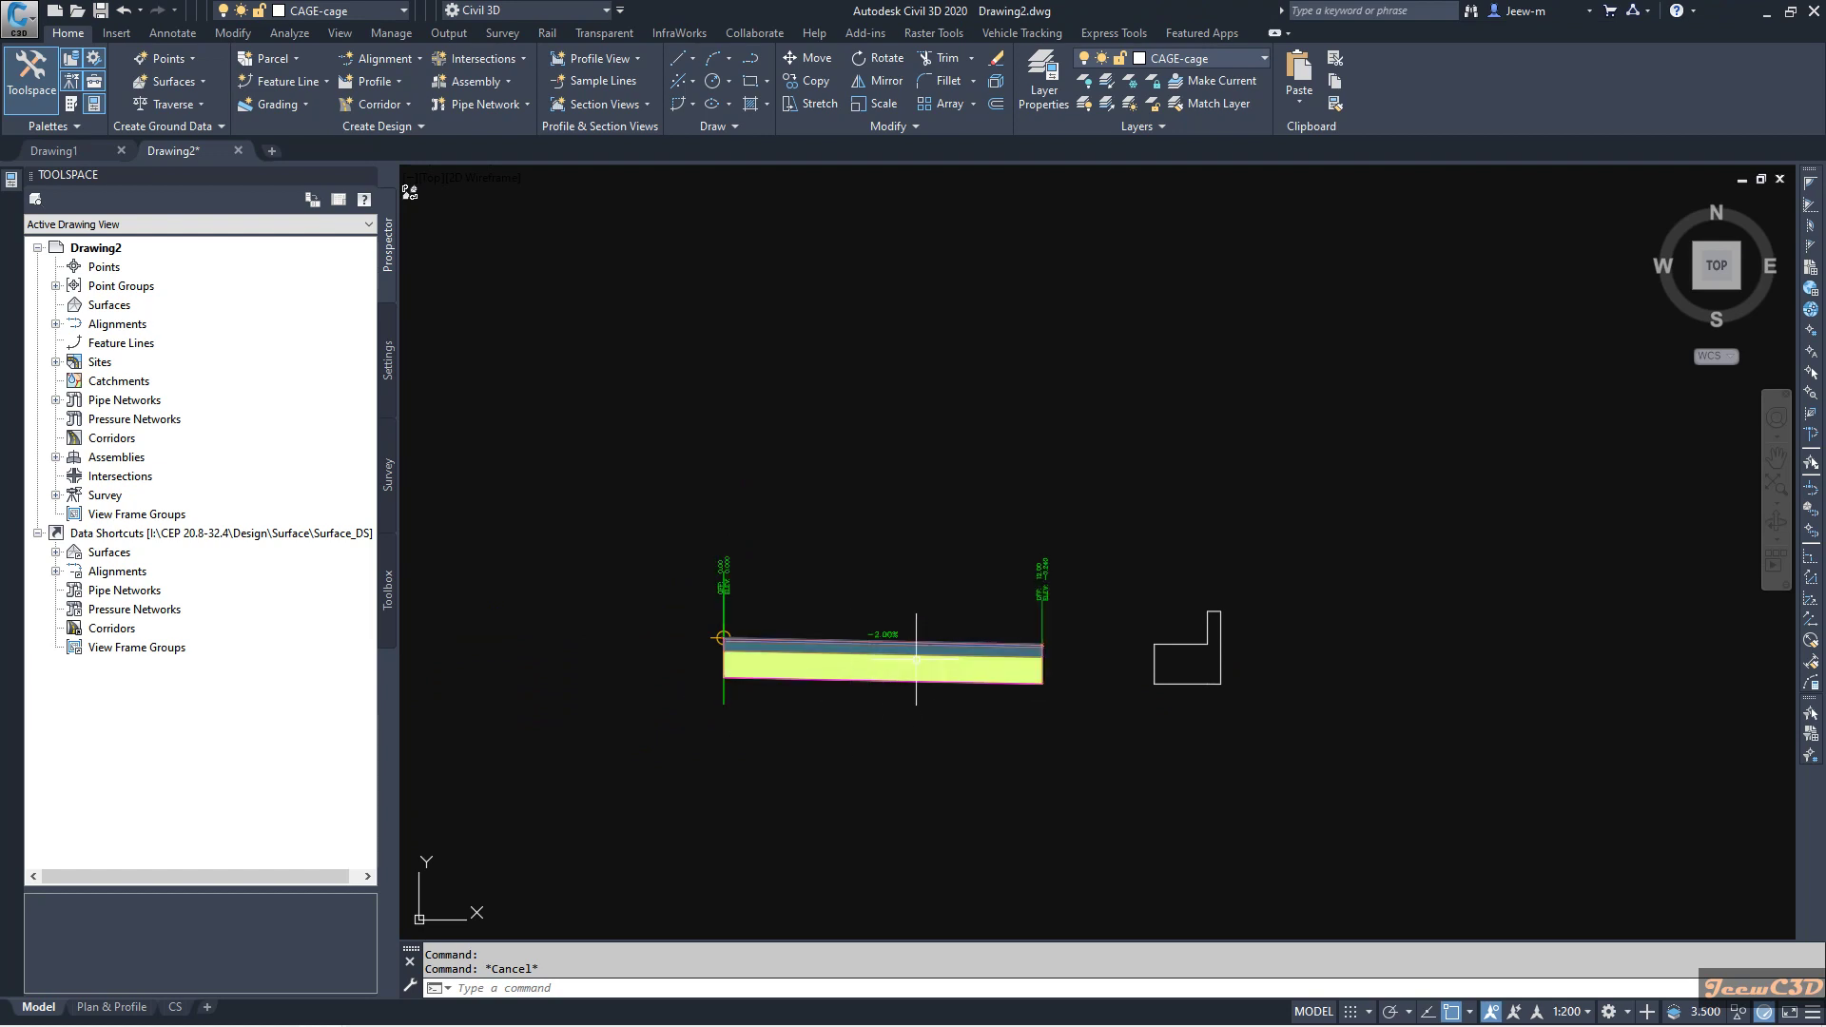
middle_drag(951, 612, 627, 635)
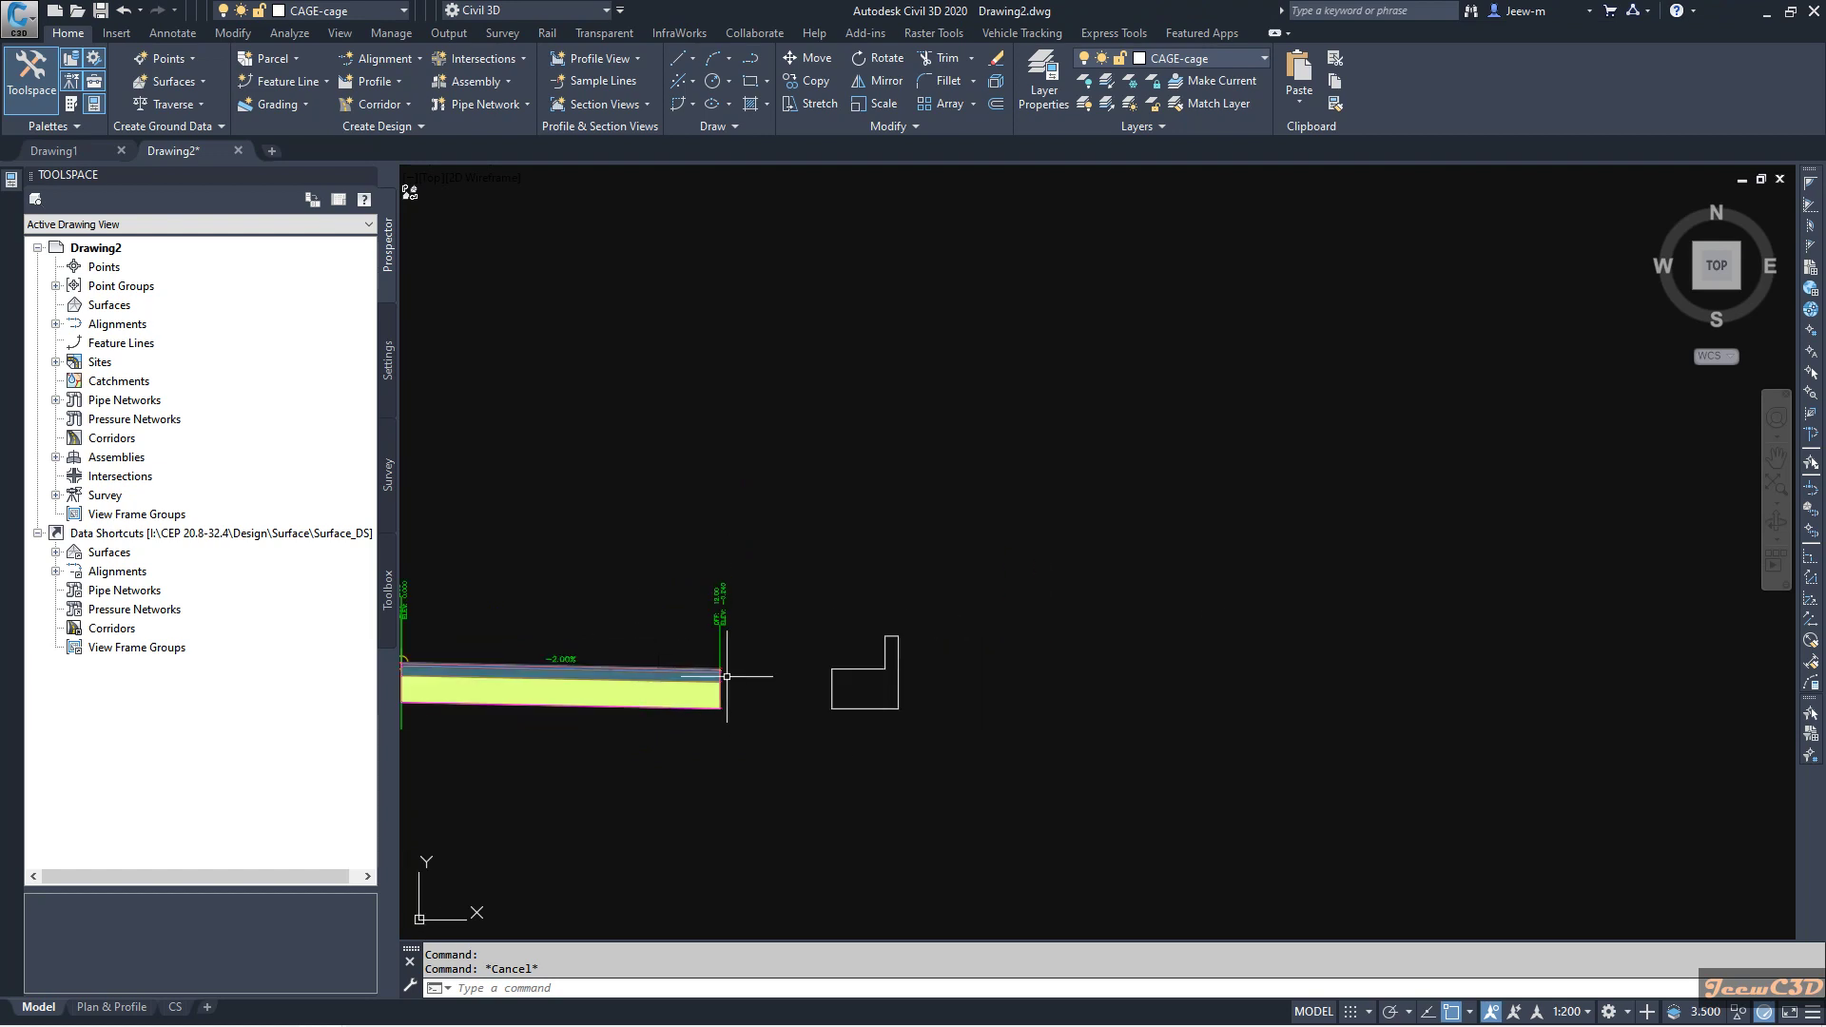
middle_drag(746, 694, 822, 682)
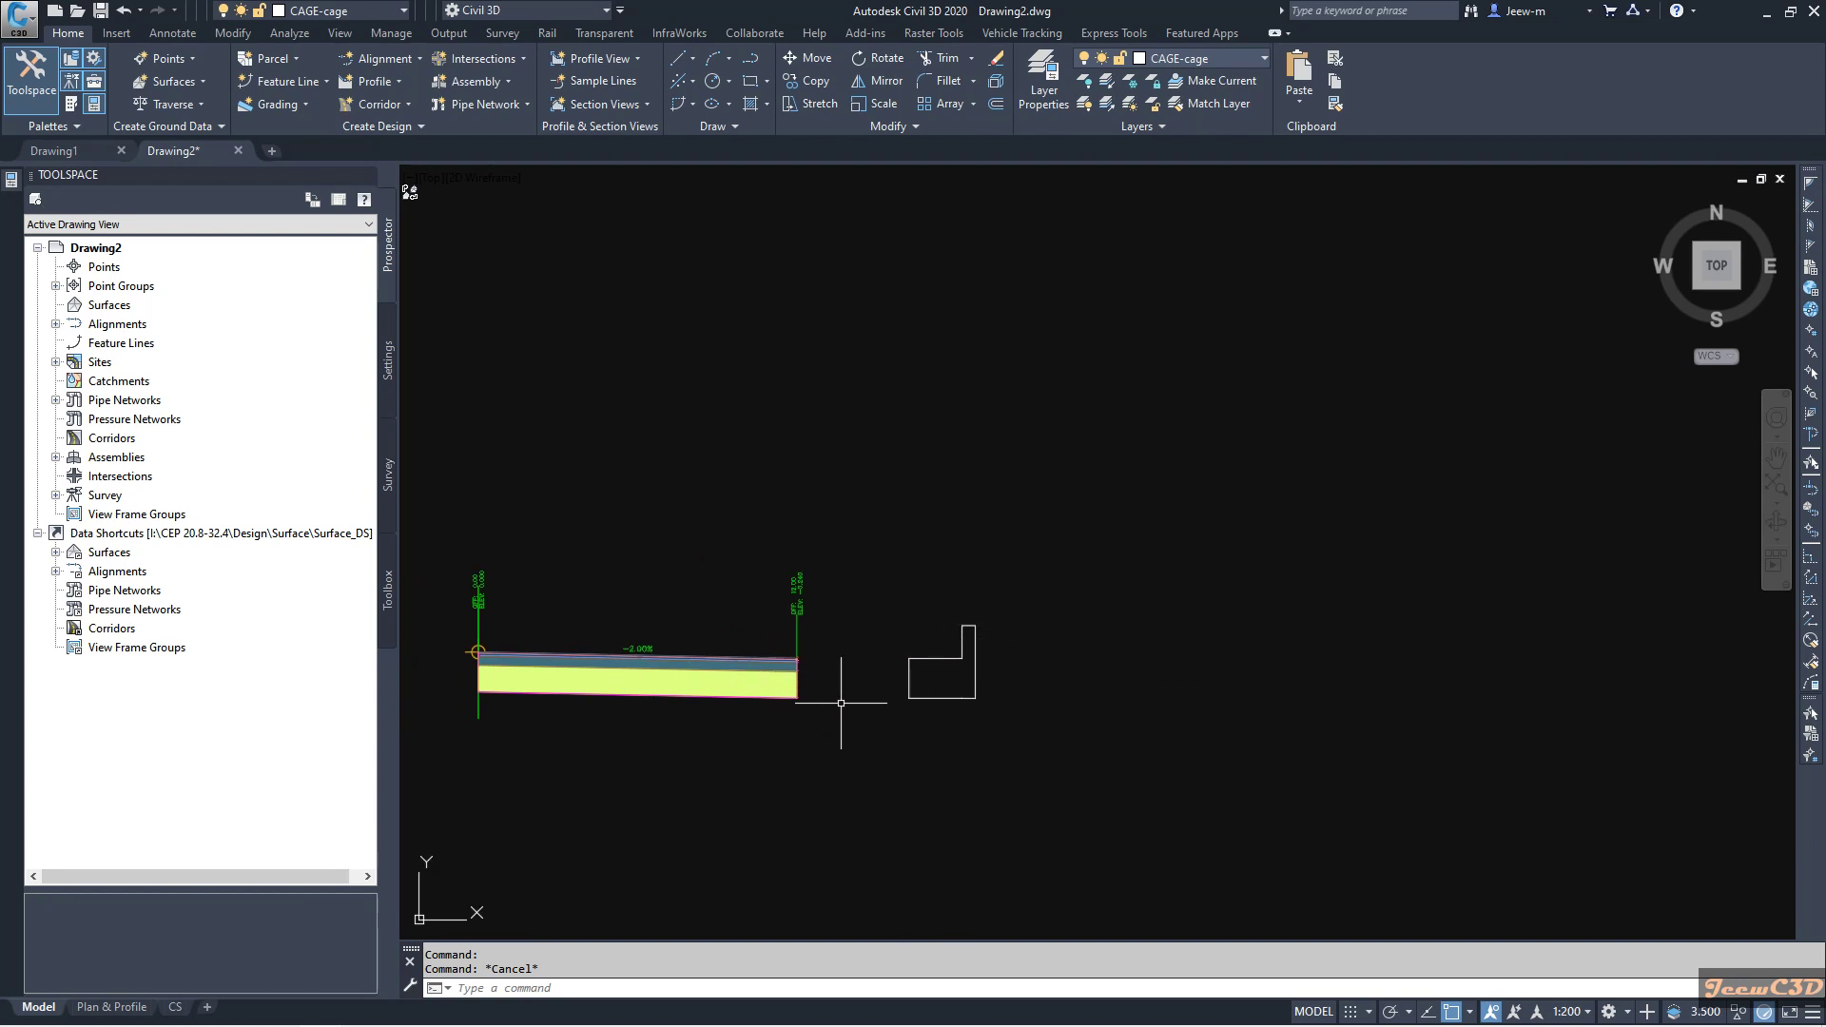
scroll(904, 684, up, 2)
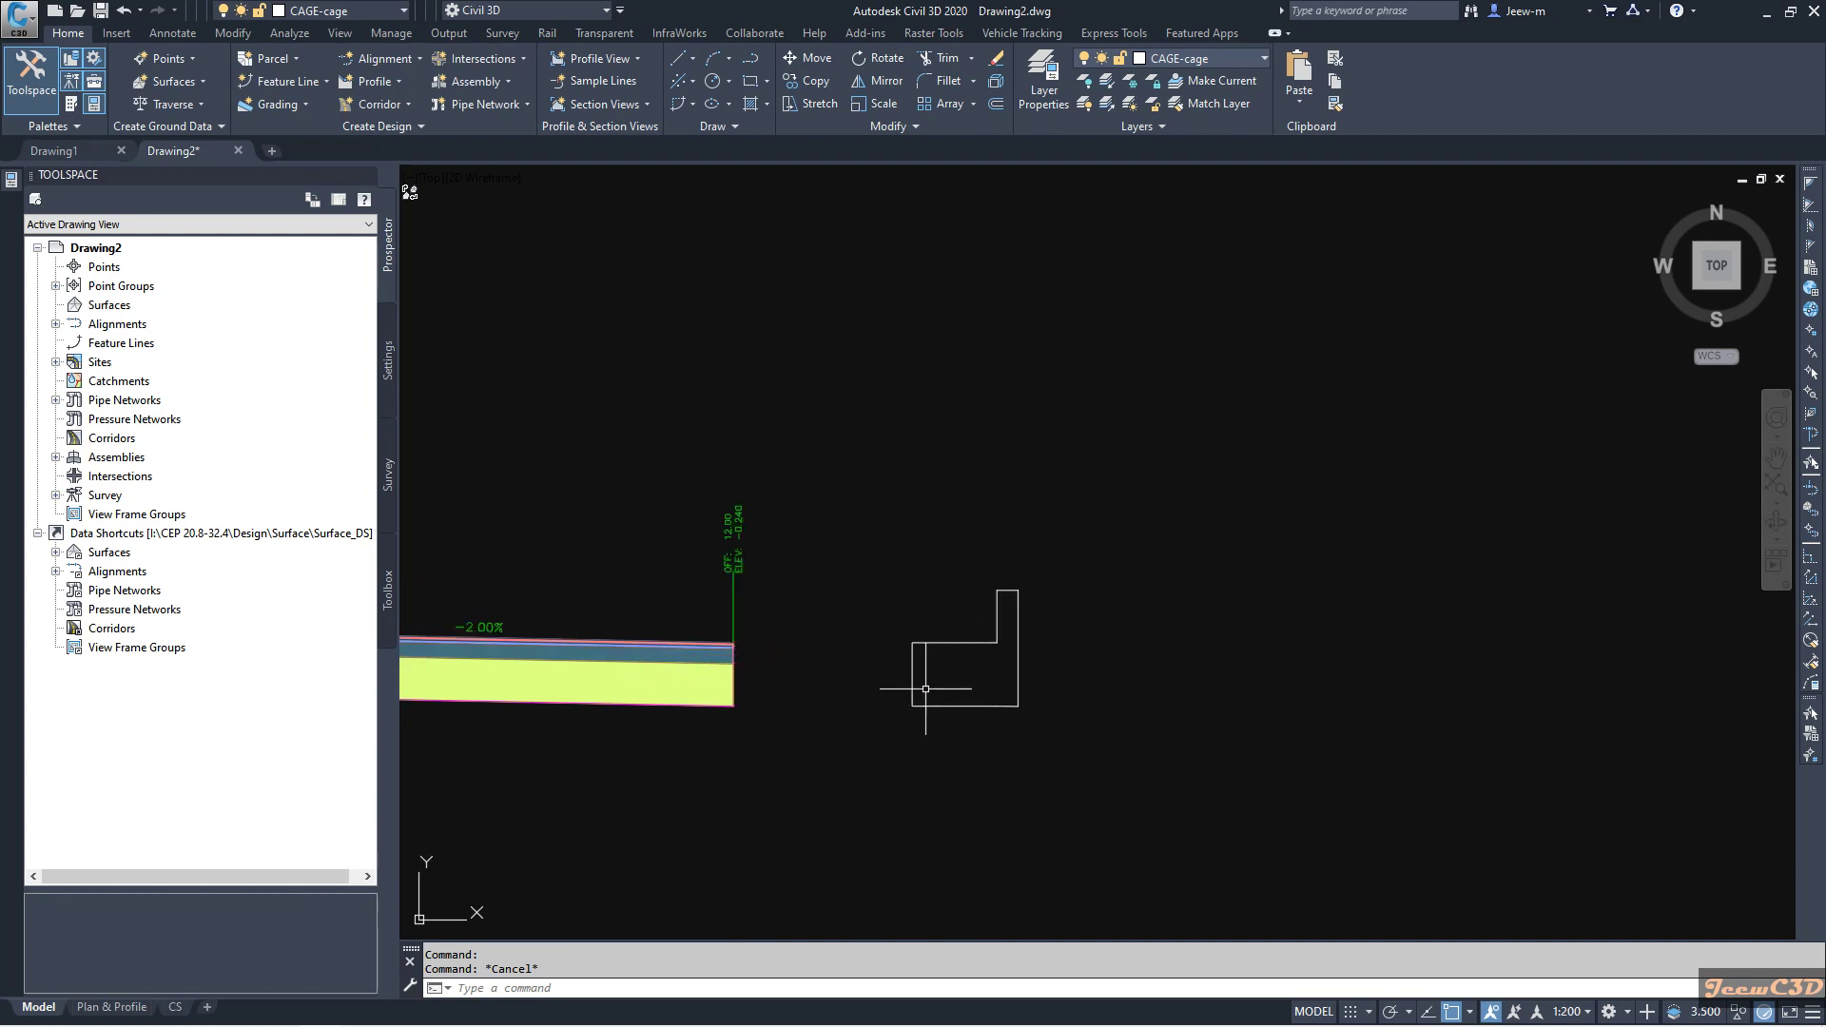
click(944, 643)
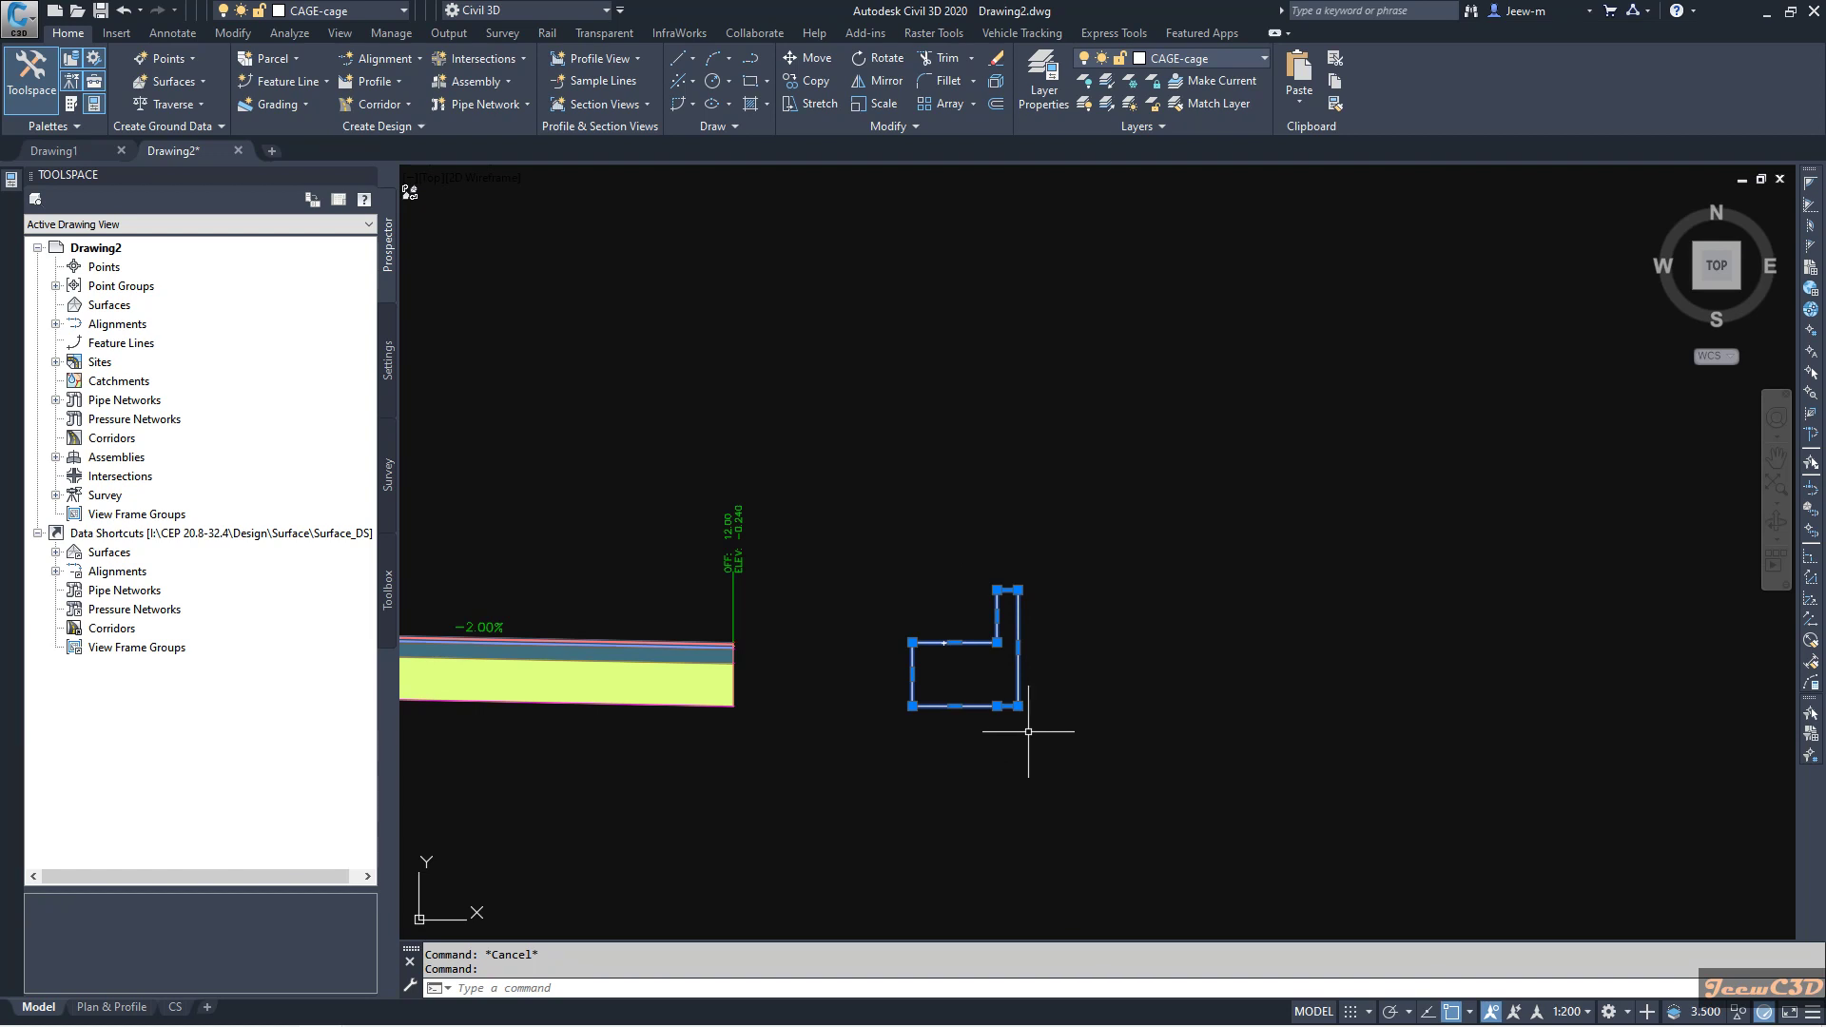
Step: Reselect the cage outline and start removing the extra vertex on its bottom edge
scroll(980, 740, up, 2)
key(Escape)
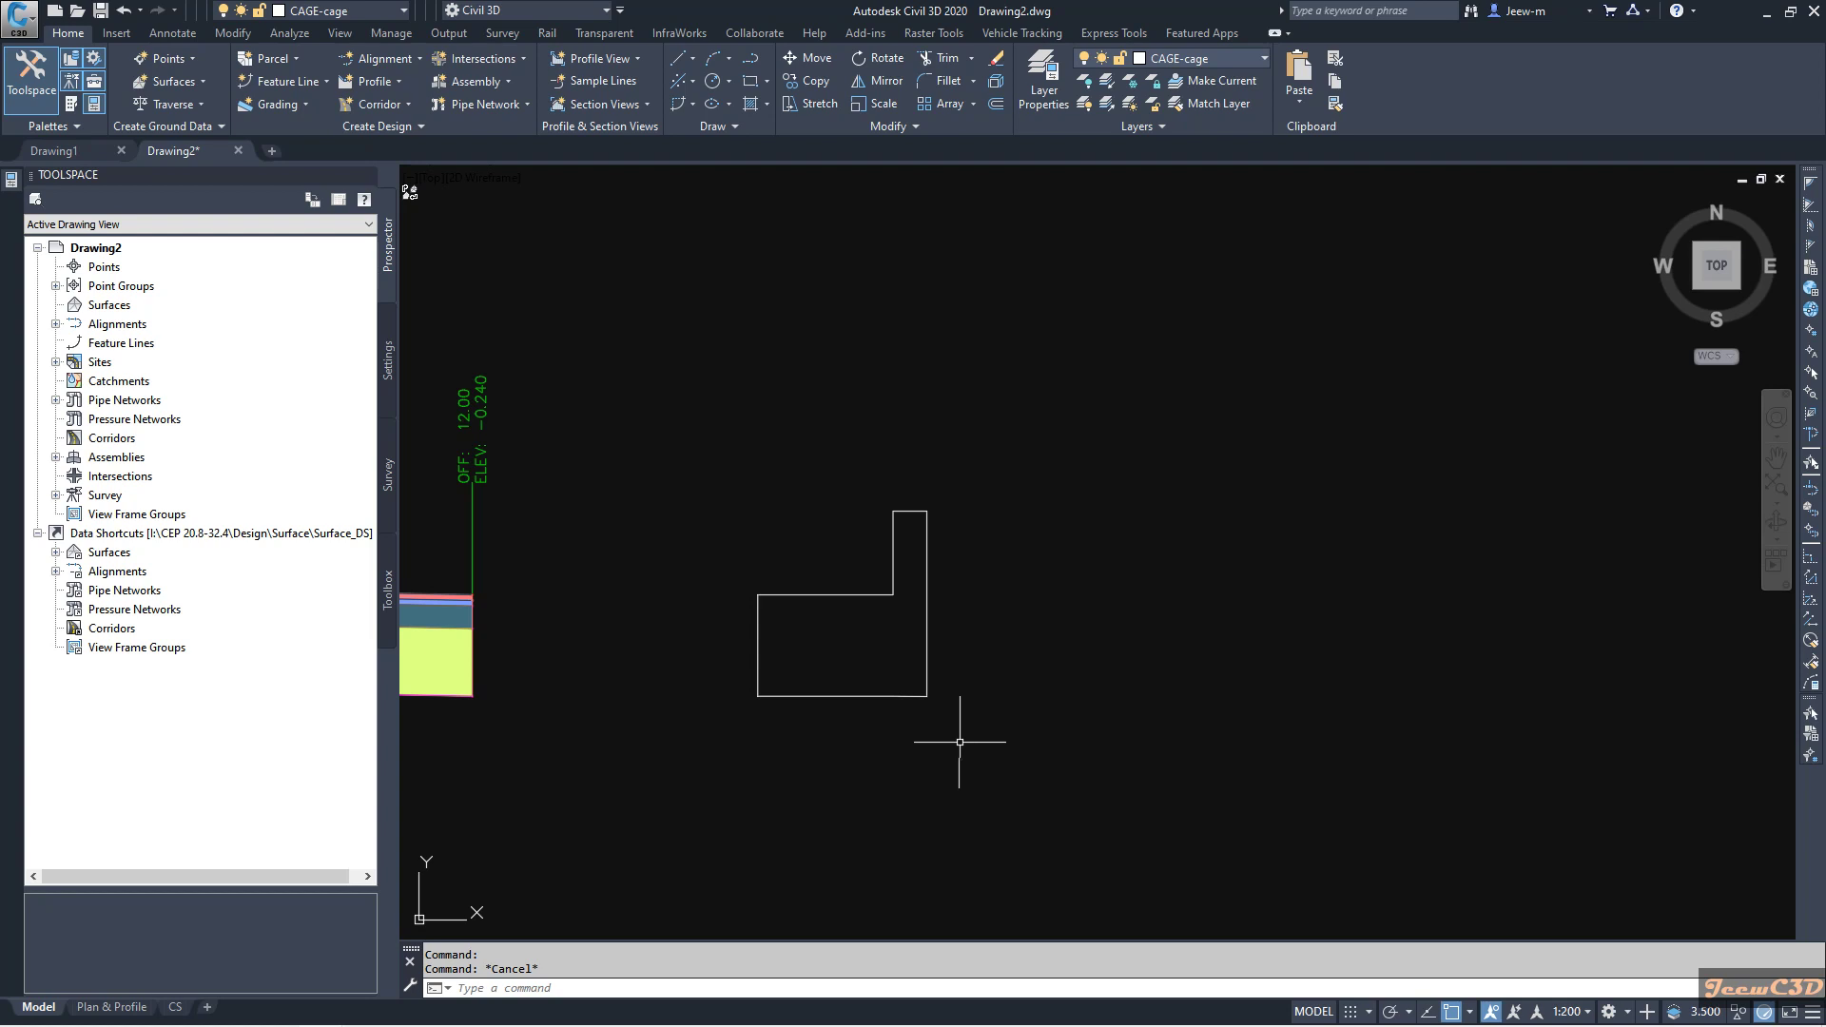
click(854, 698)
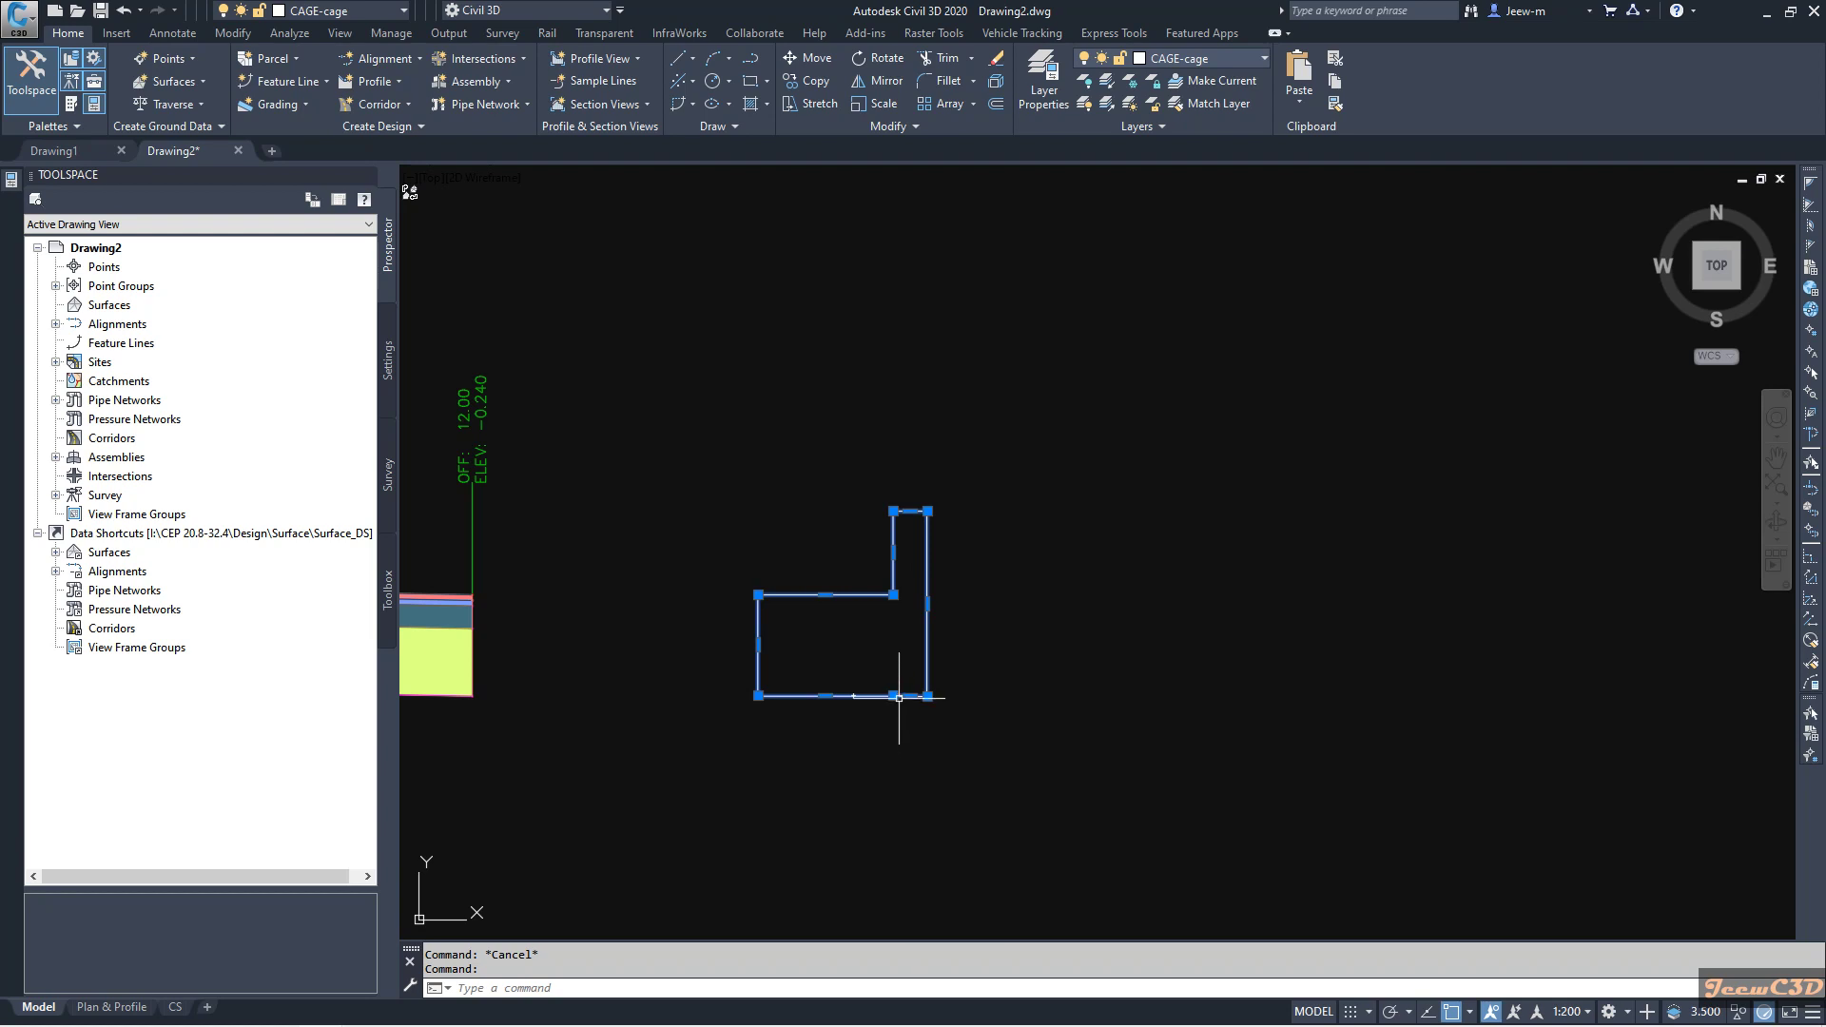
mouse_move(894, 696)
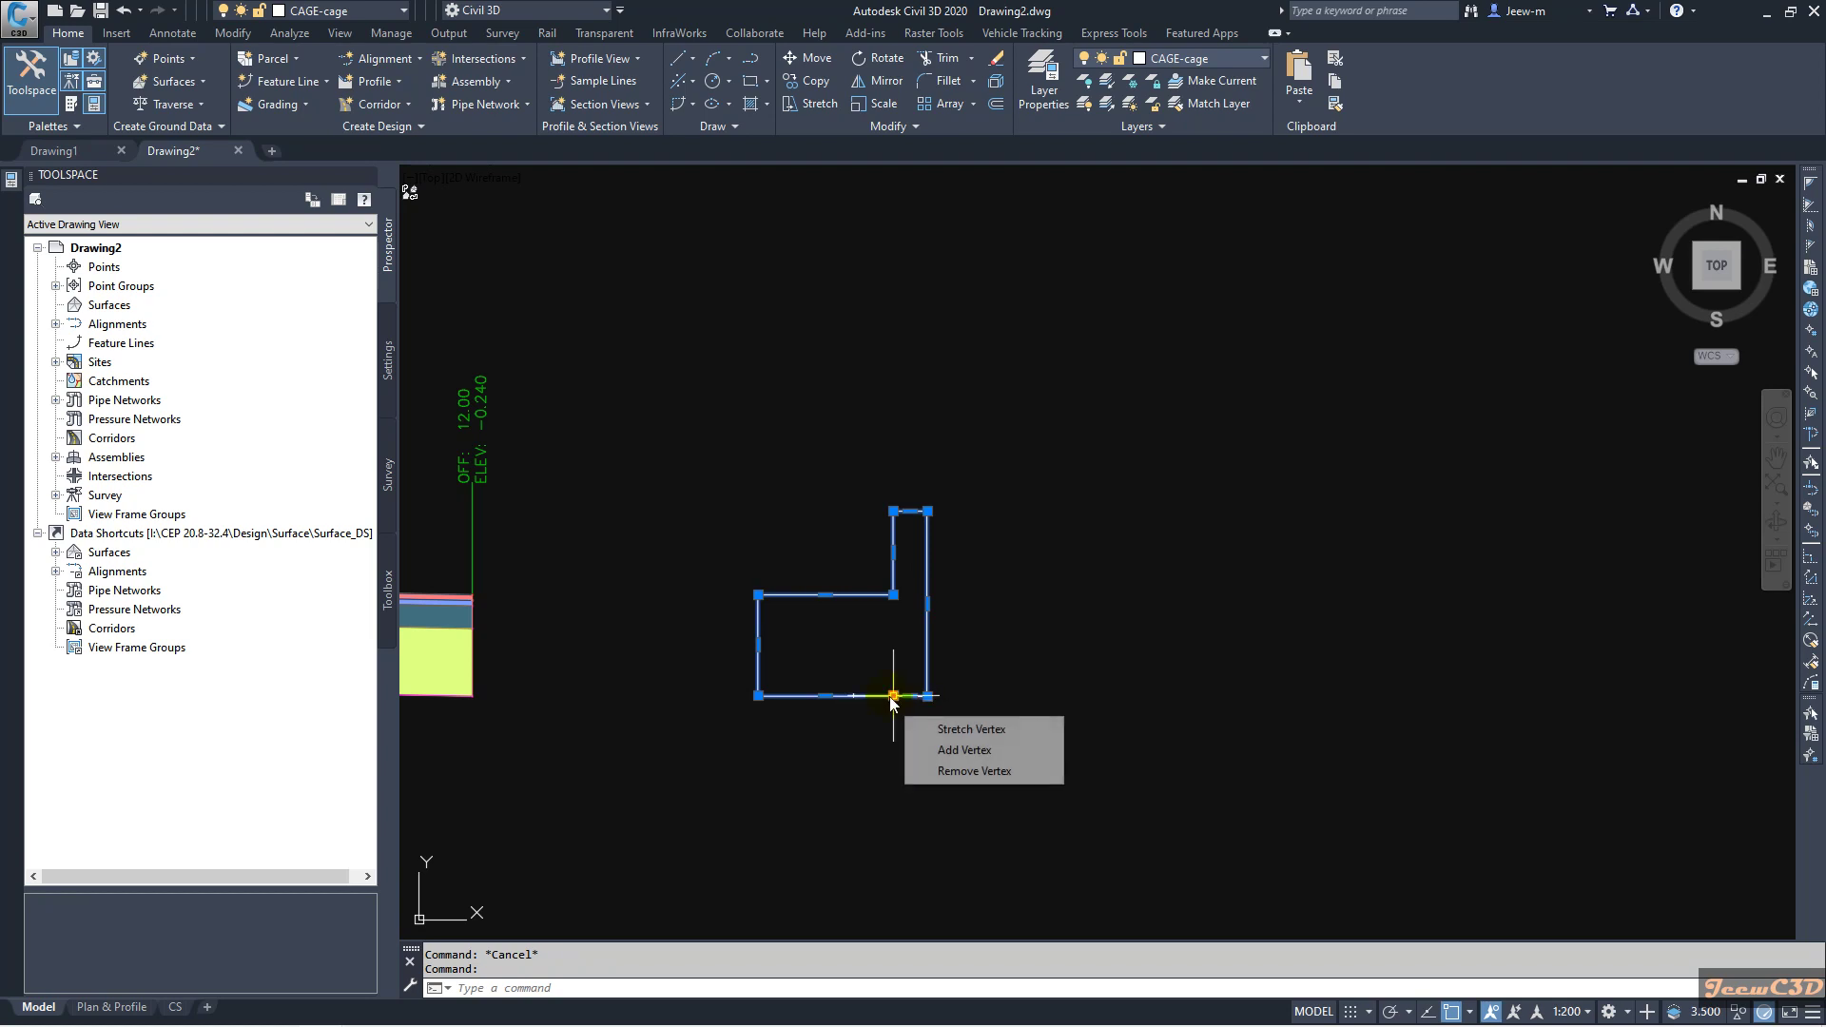
click(951, 770)
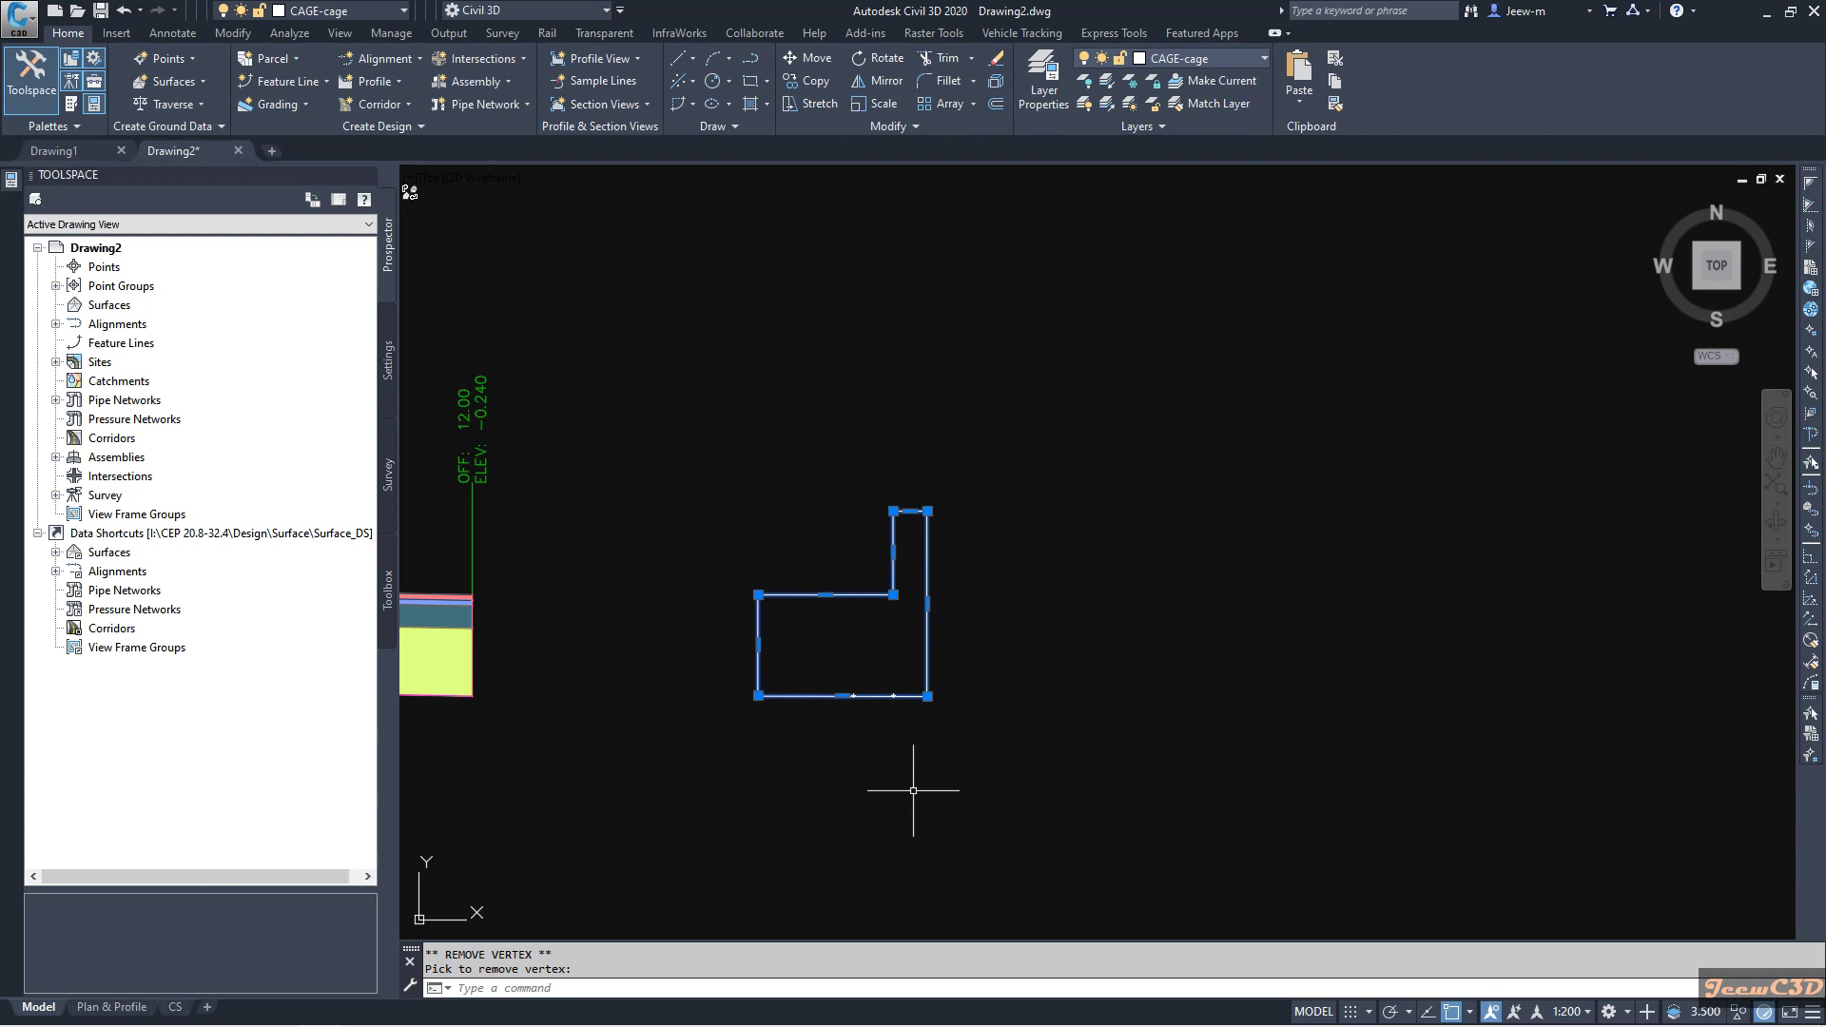
middle_drag(914, 790, 961, 798)
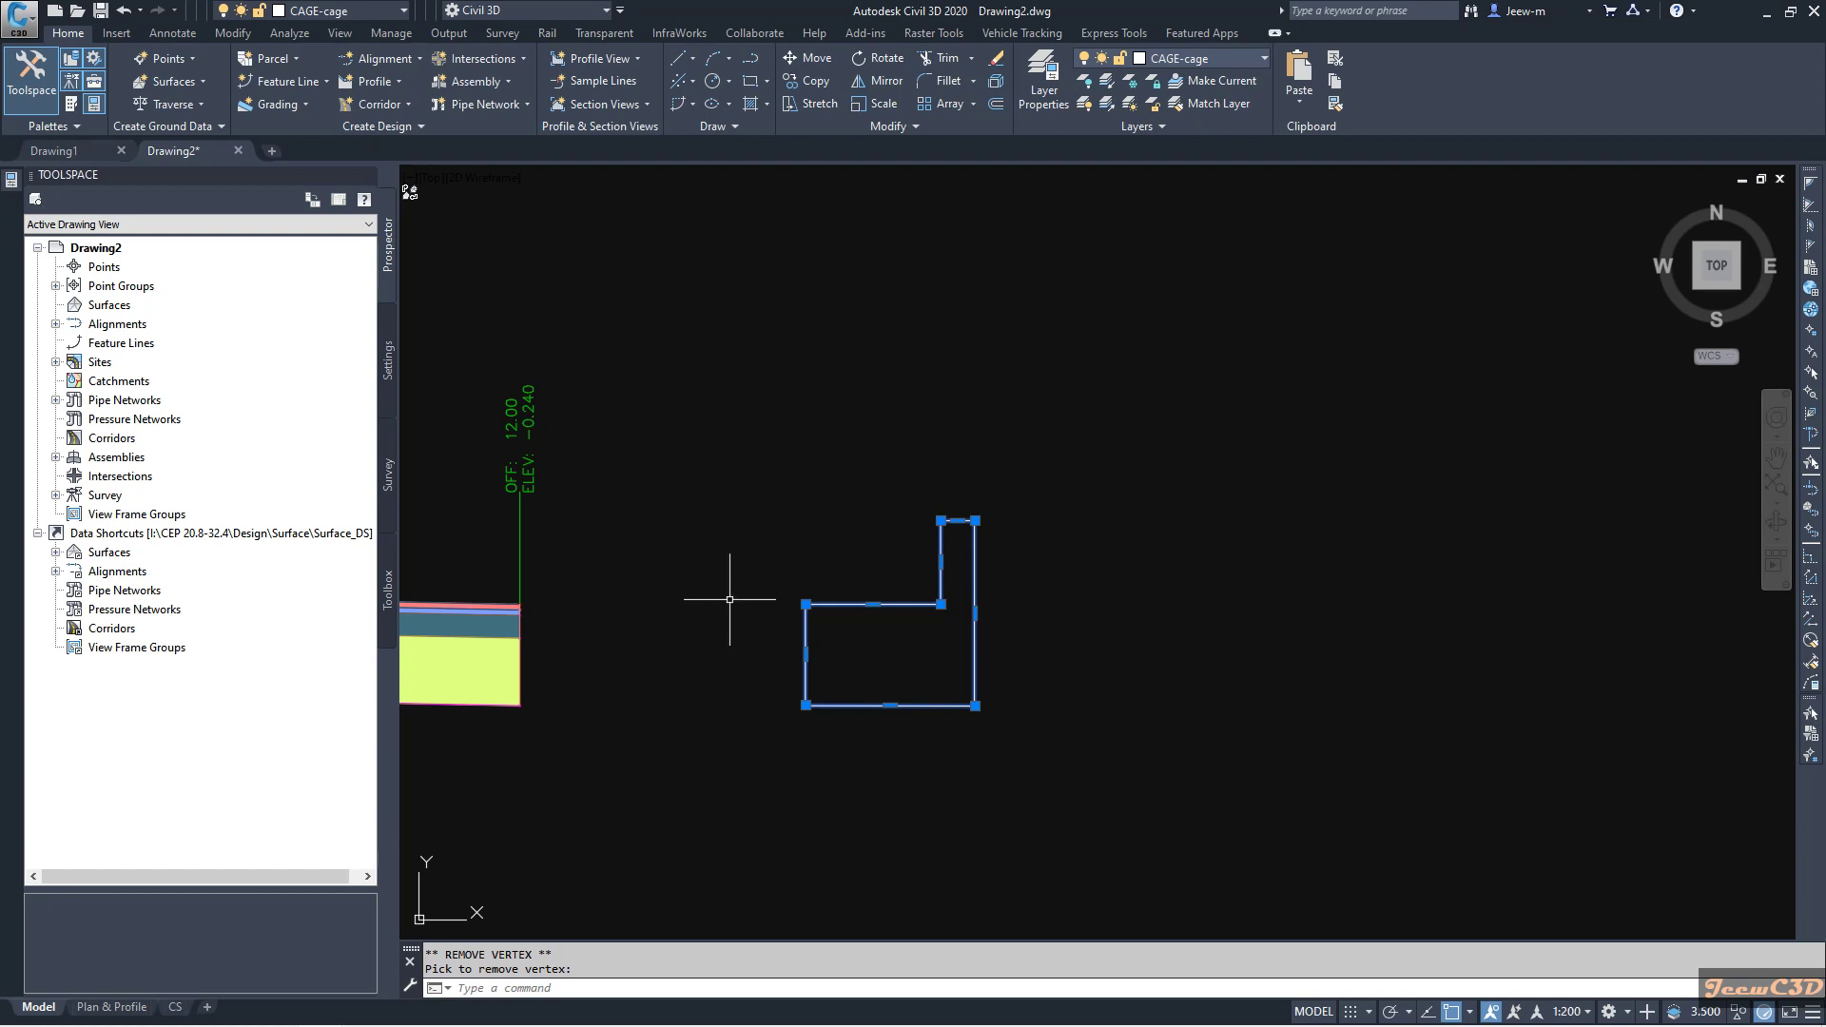
middle_drag(733, 605, 819, 605)
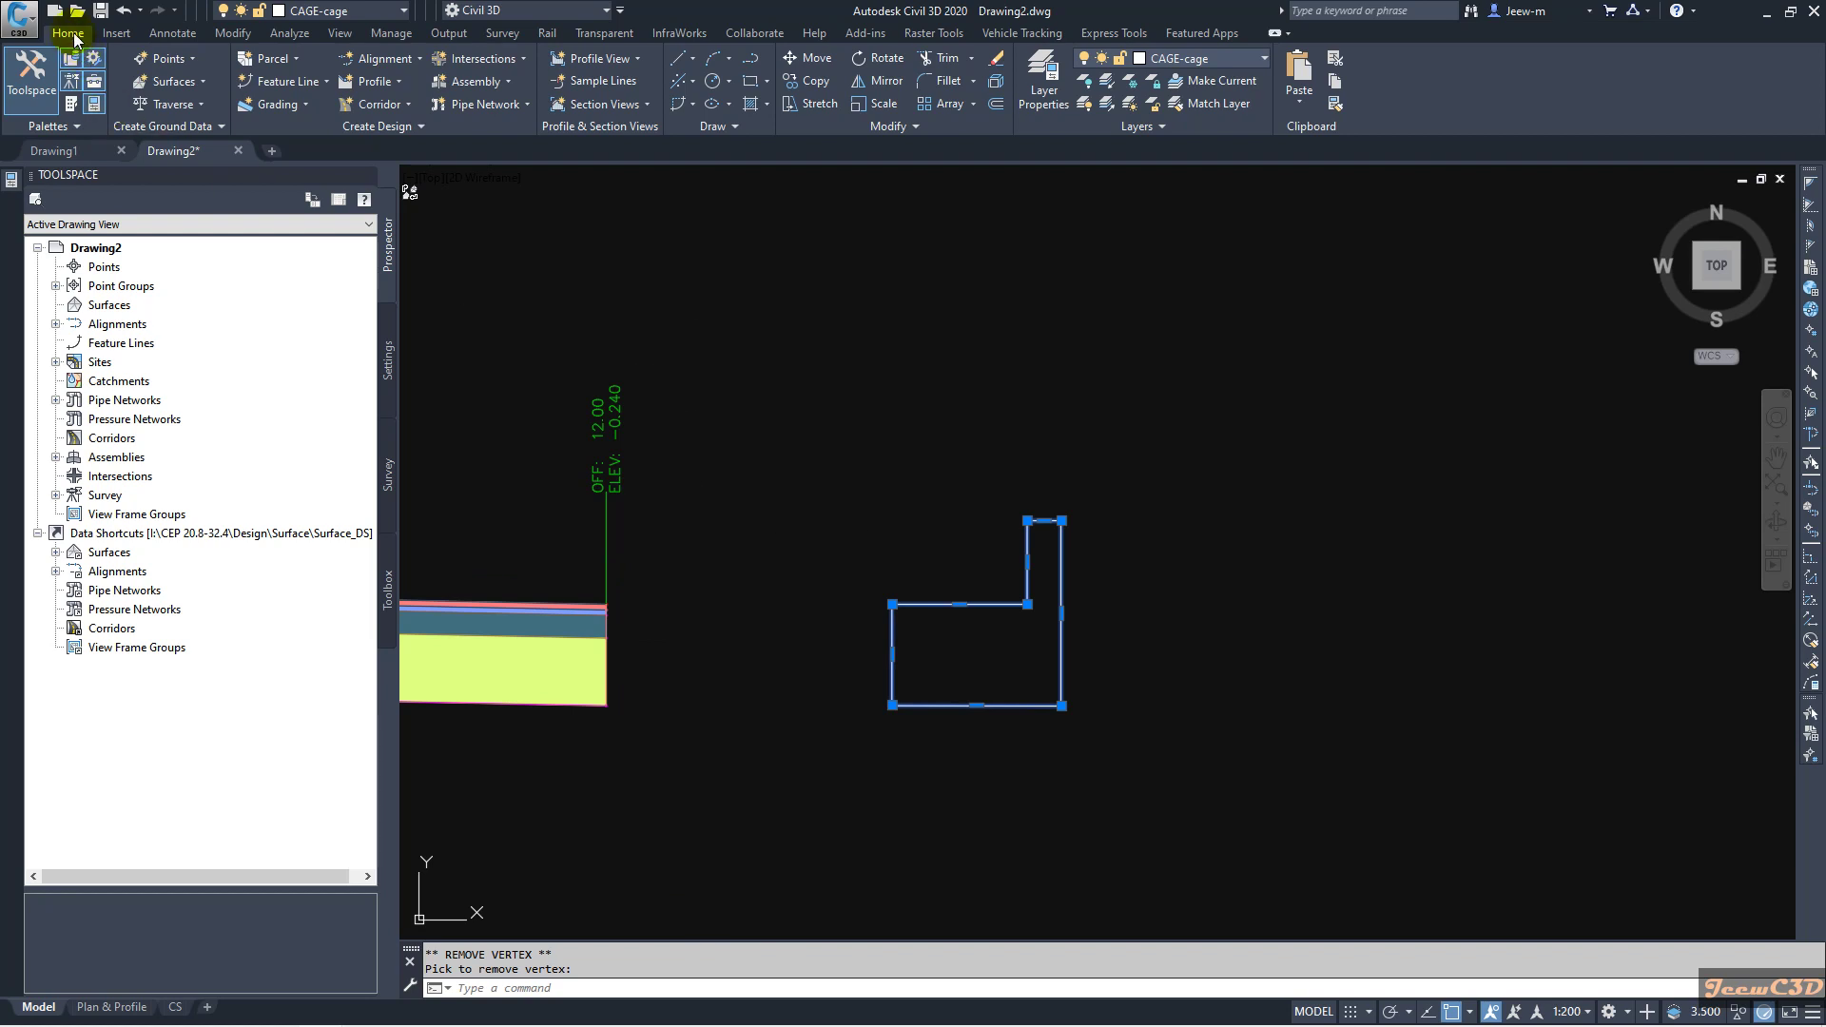
Step: Run Create Subassembly from Polyline and pick the L-shaped cage polyline
click(361, 129)
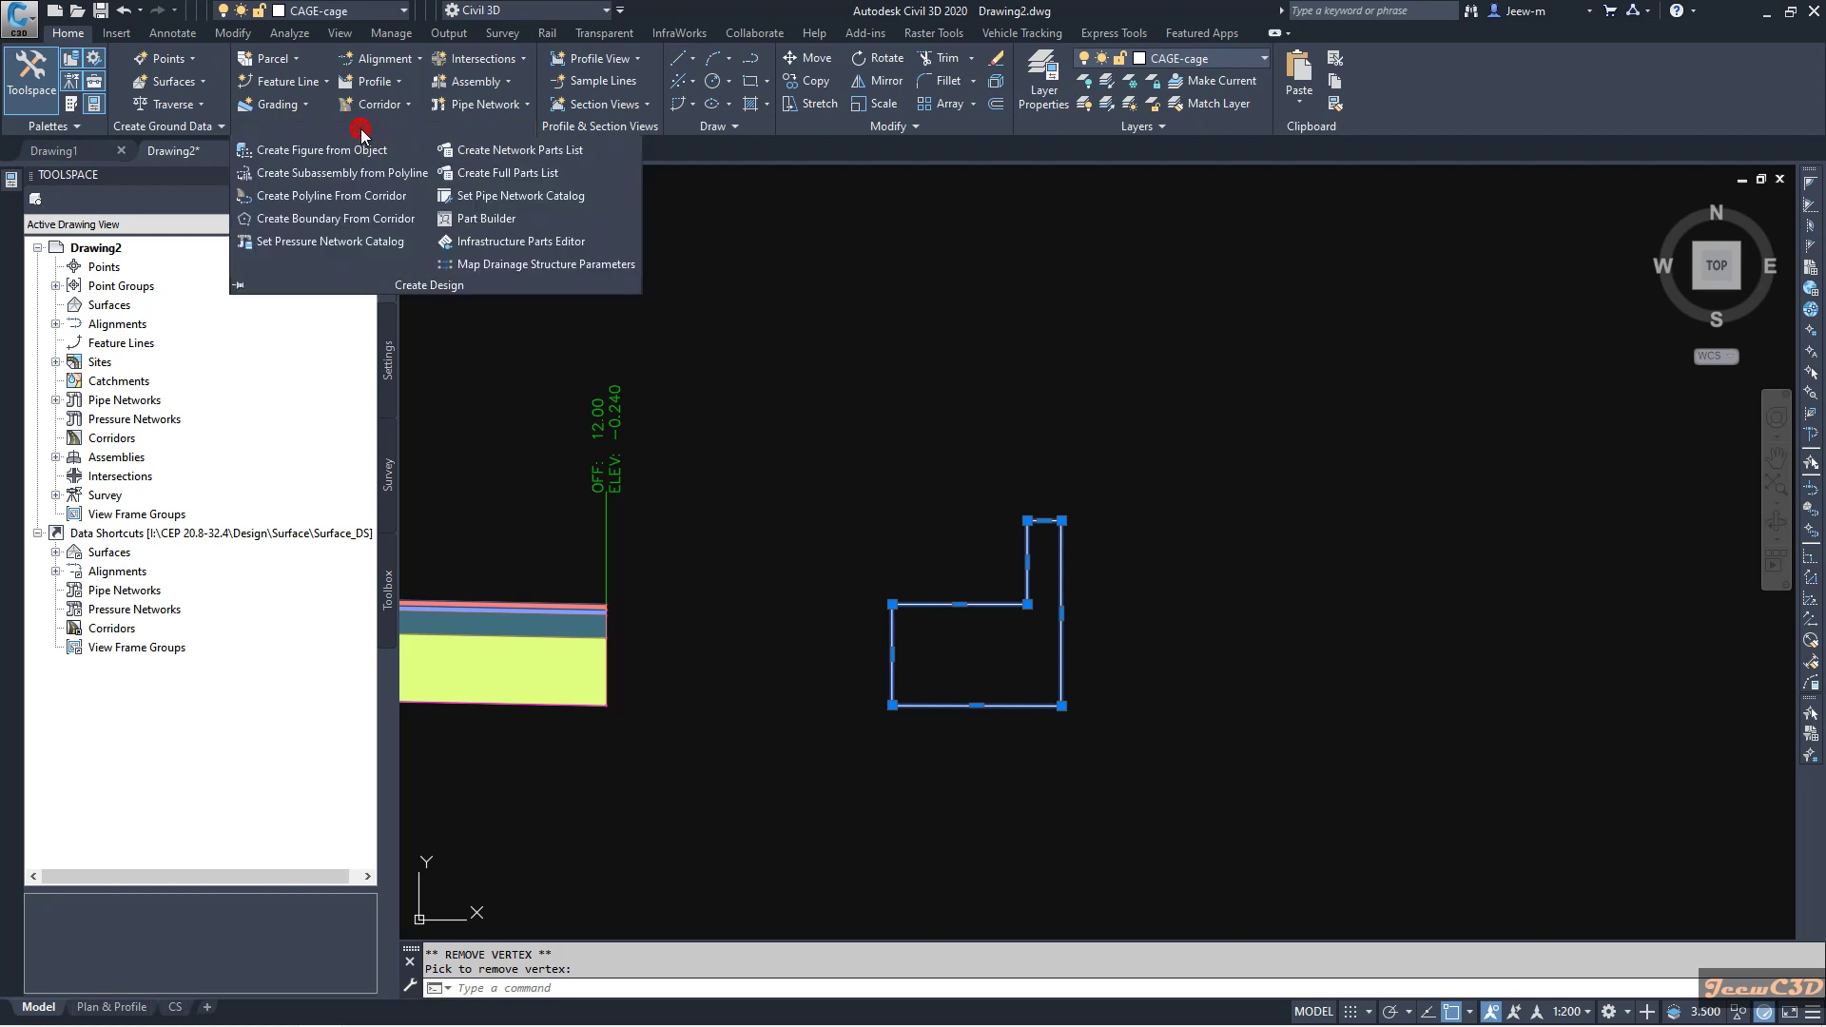
click(317, 176)
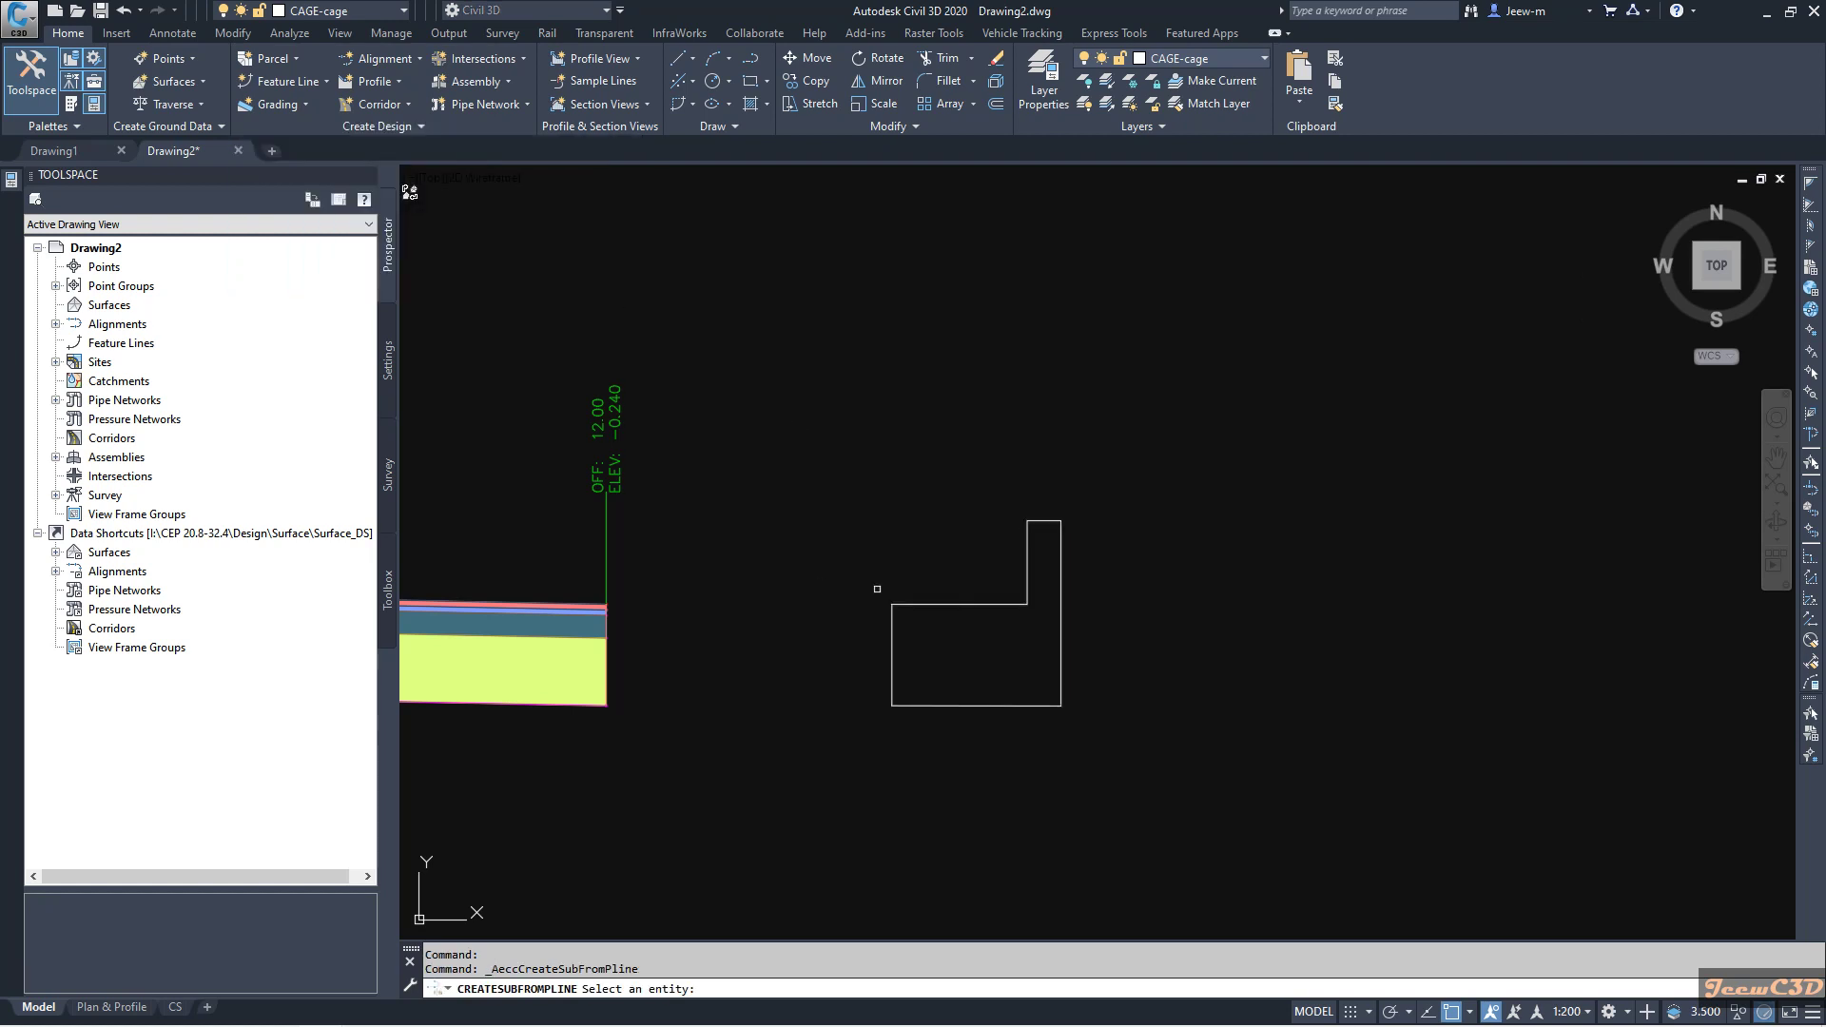
middle_drag(867, 590, 850, 497)
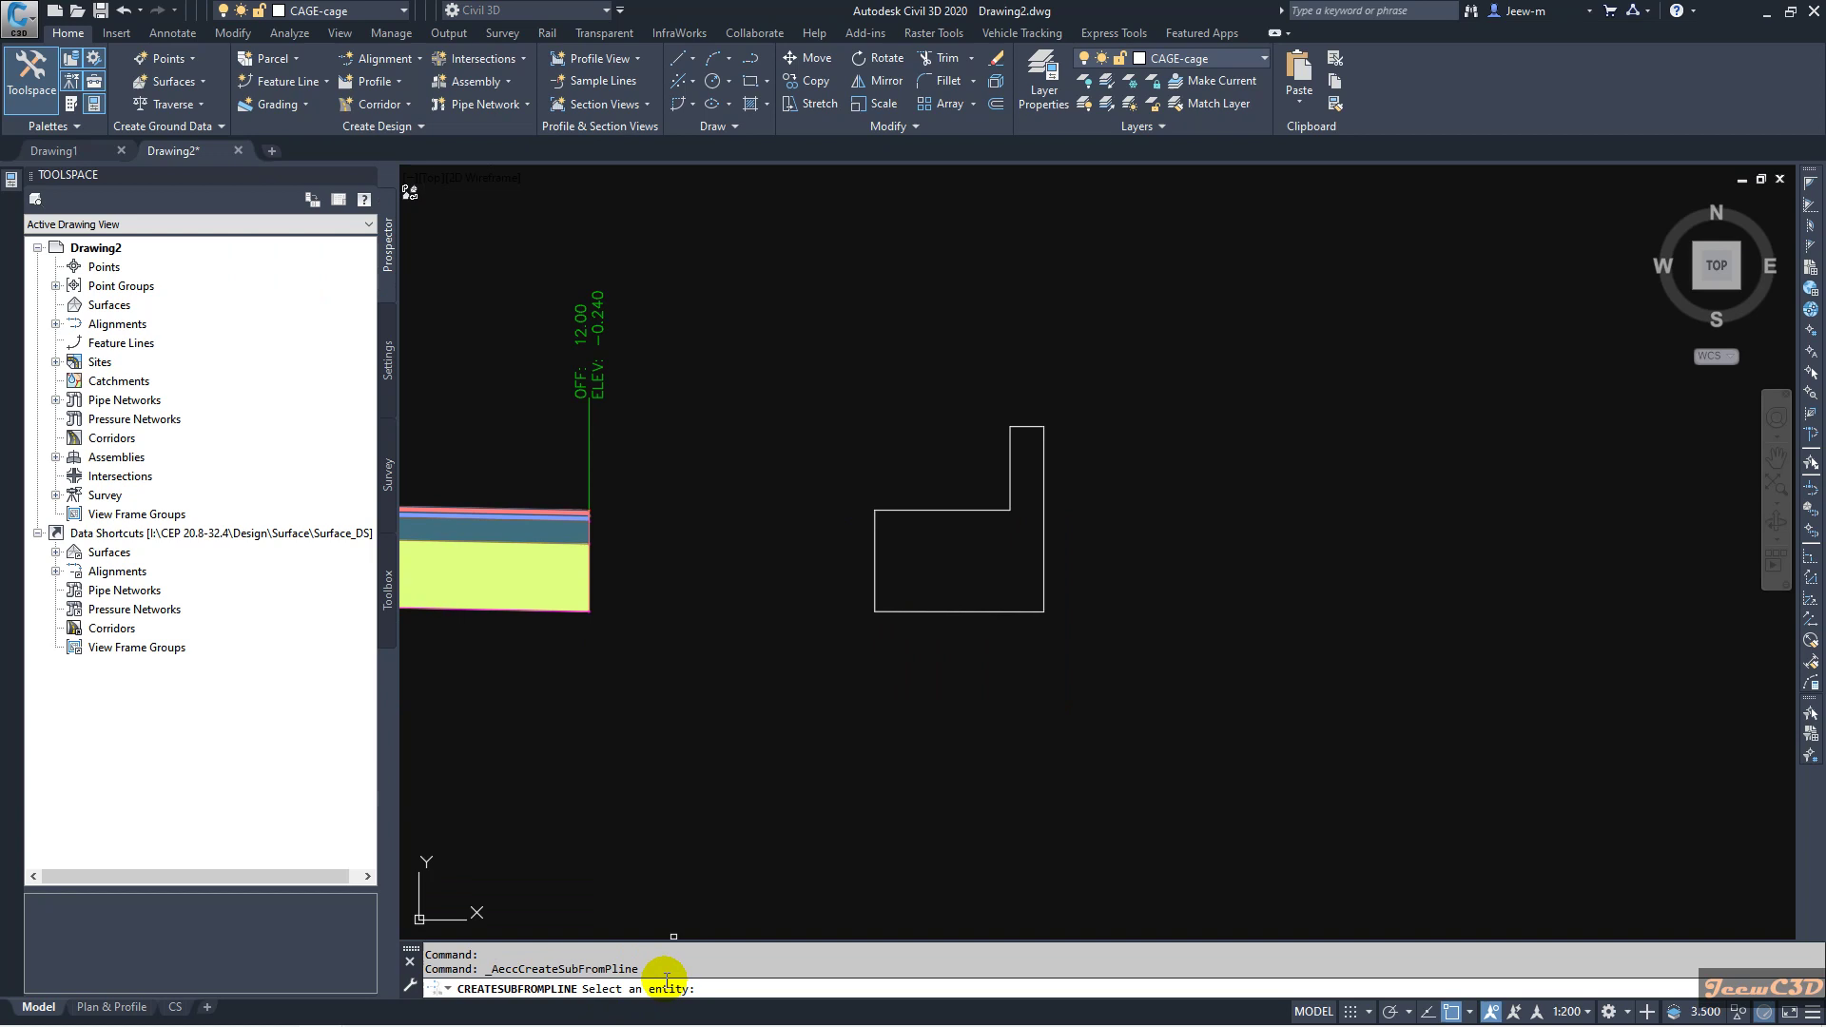
click(1097, 662)
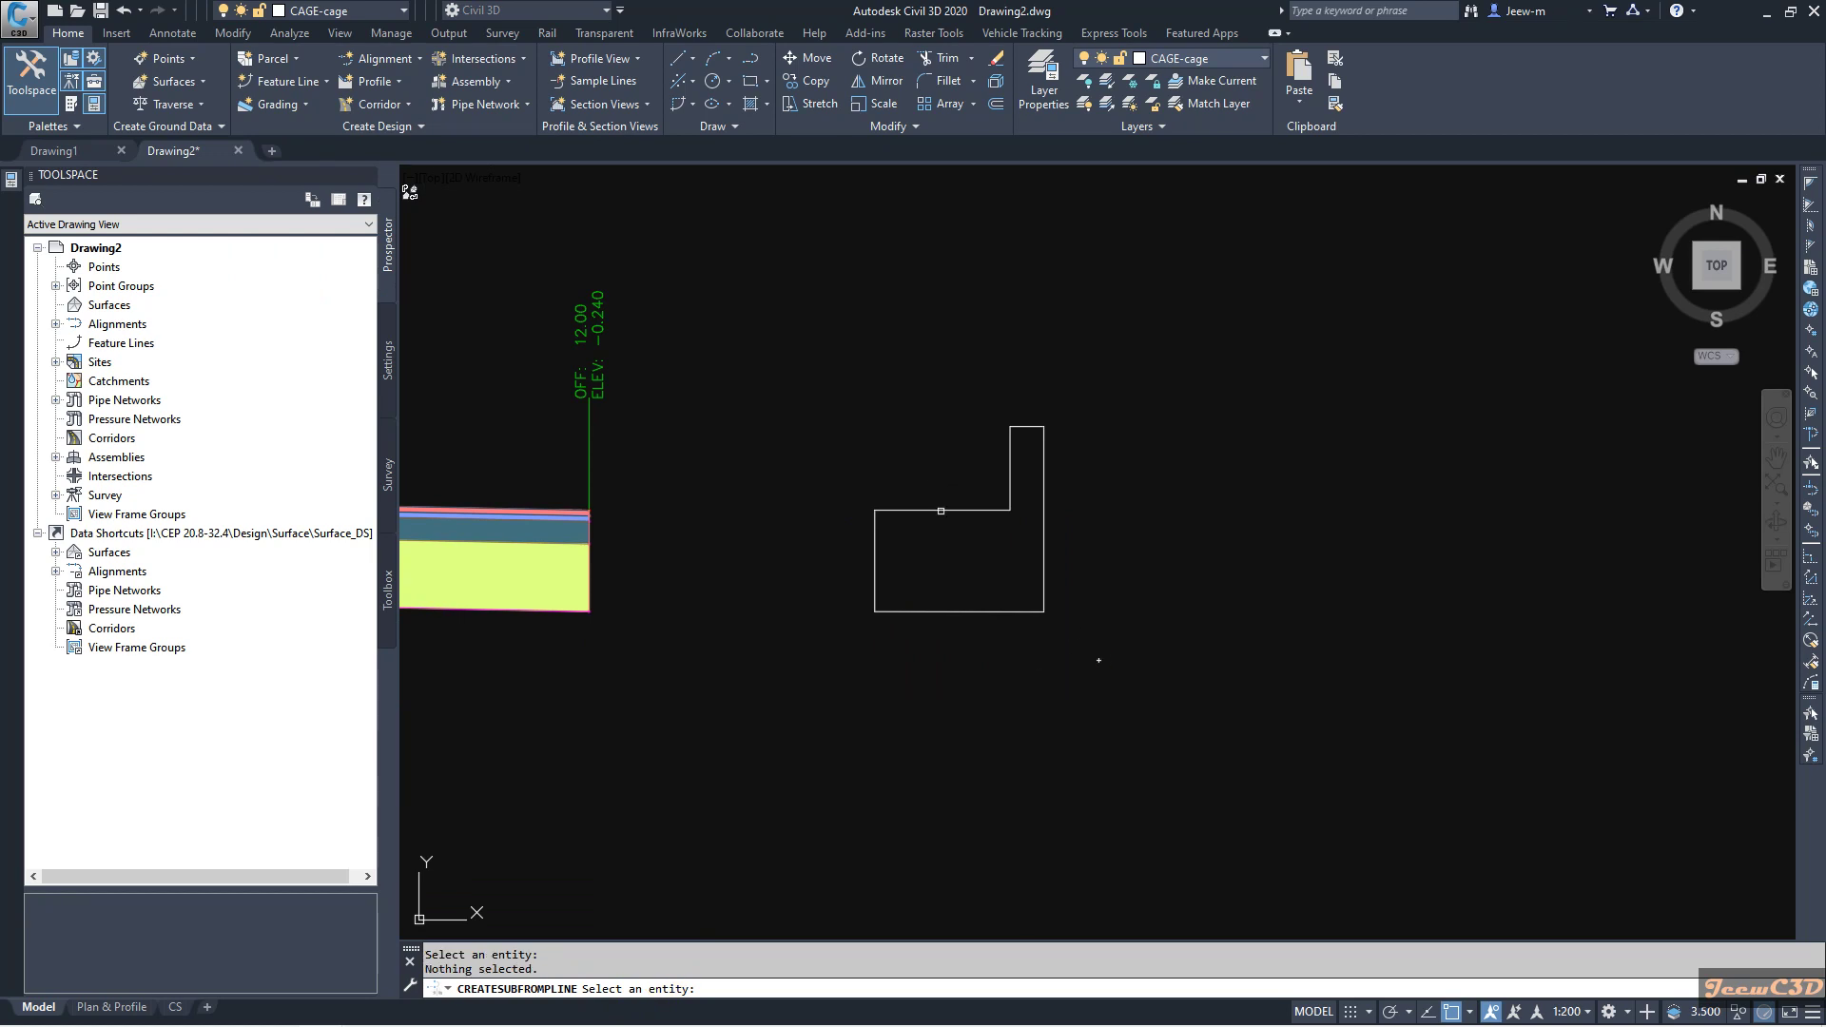
click(940, 514)
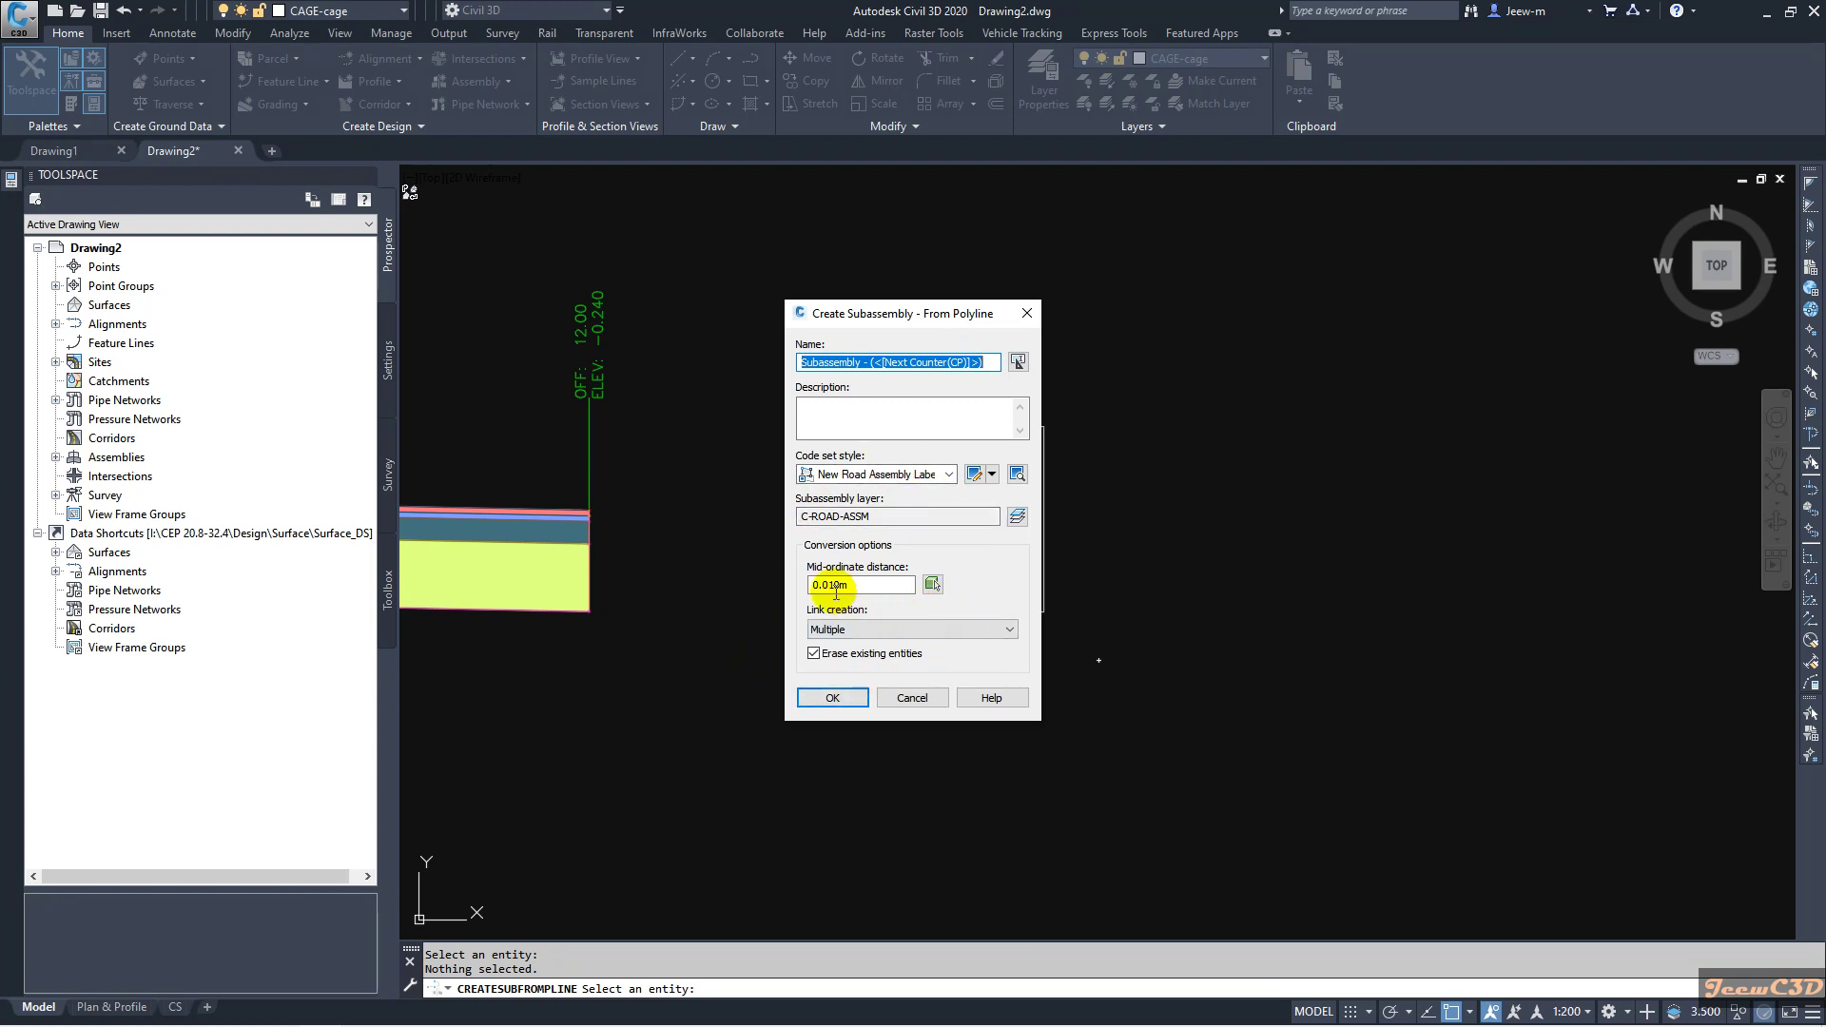
Step: Keep Multiple link creation with Erase existing entities checked and confirm the new subassembly
click(867, 630)
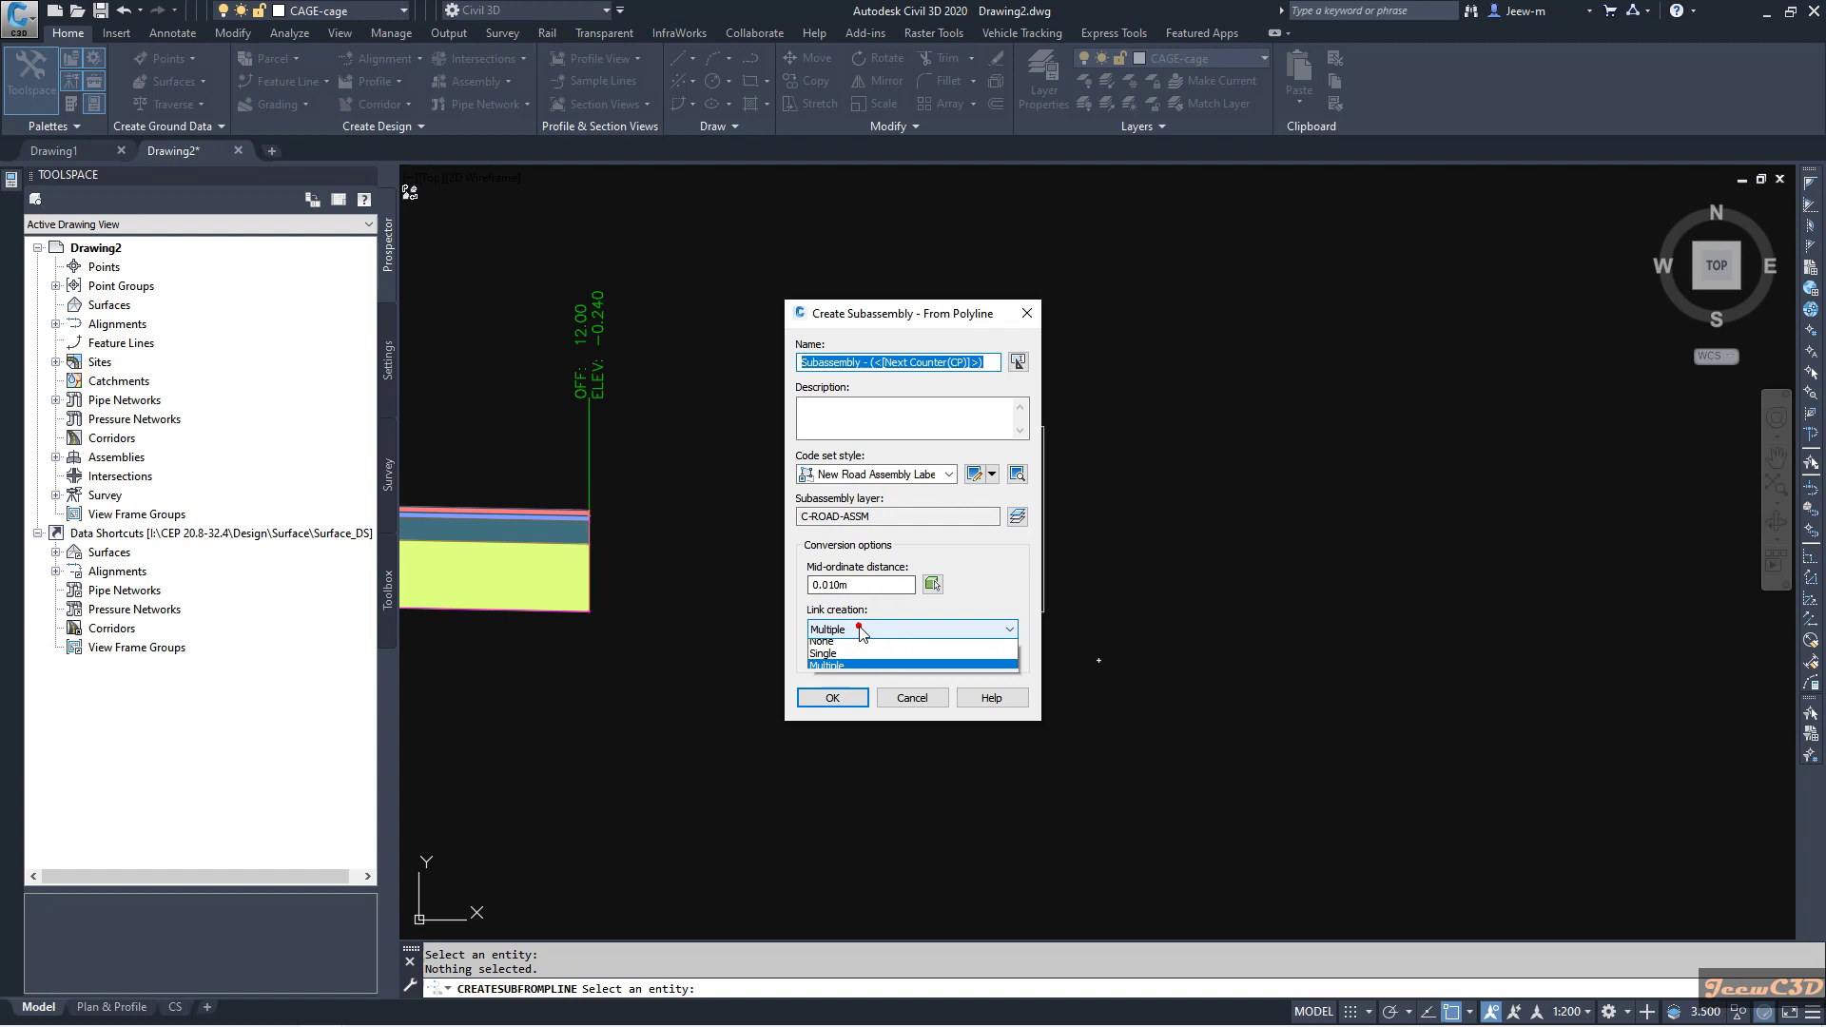
click(867, 630)
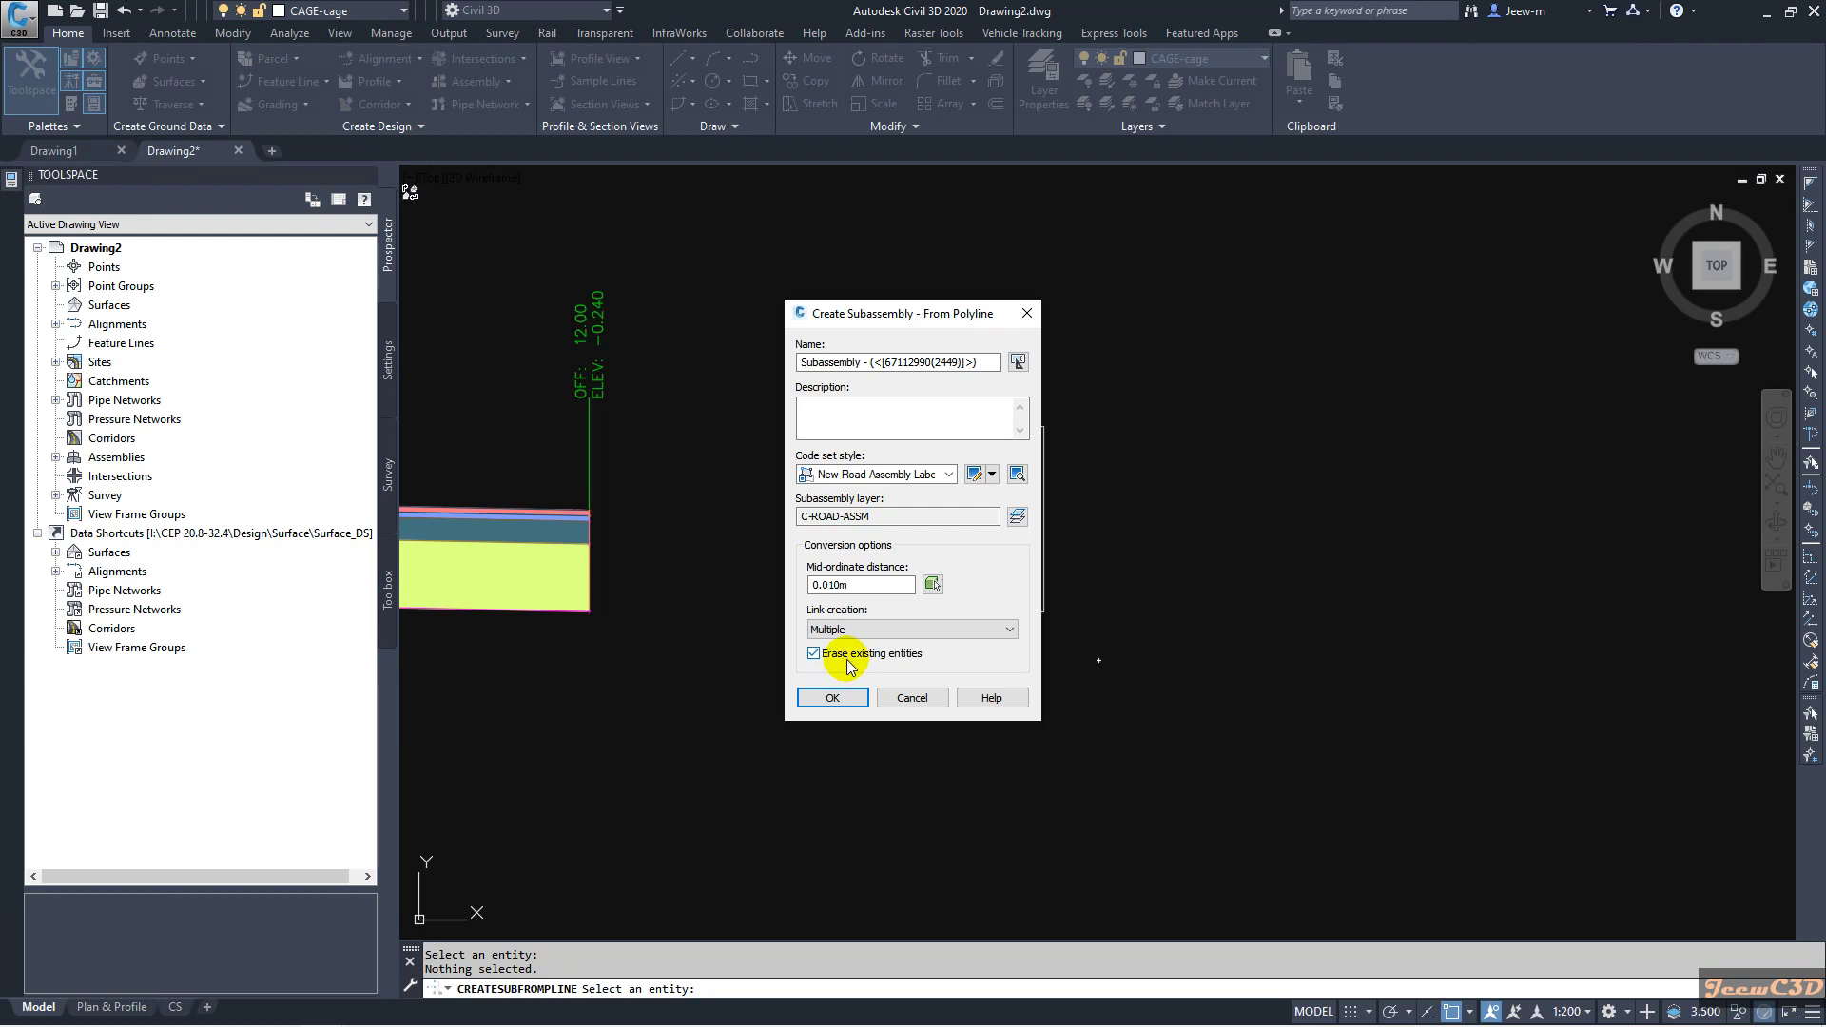
drag(894, 313, 1177, 325)
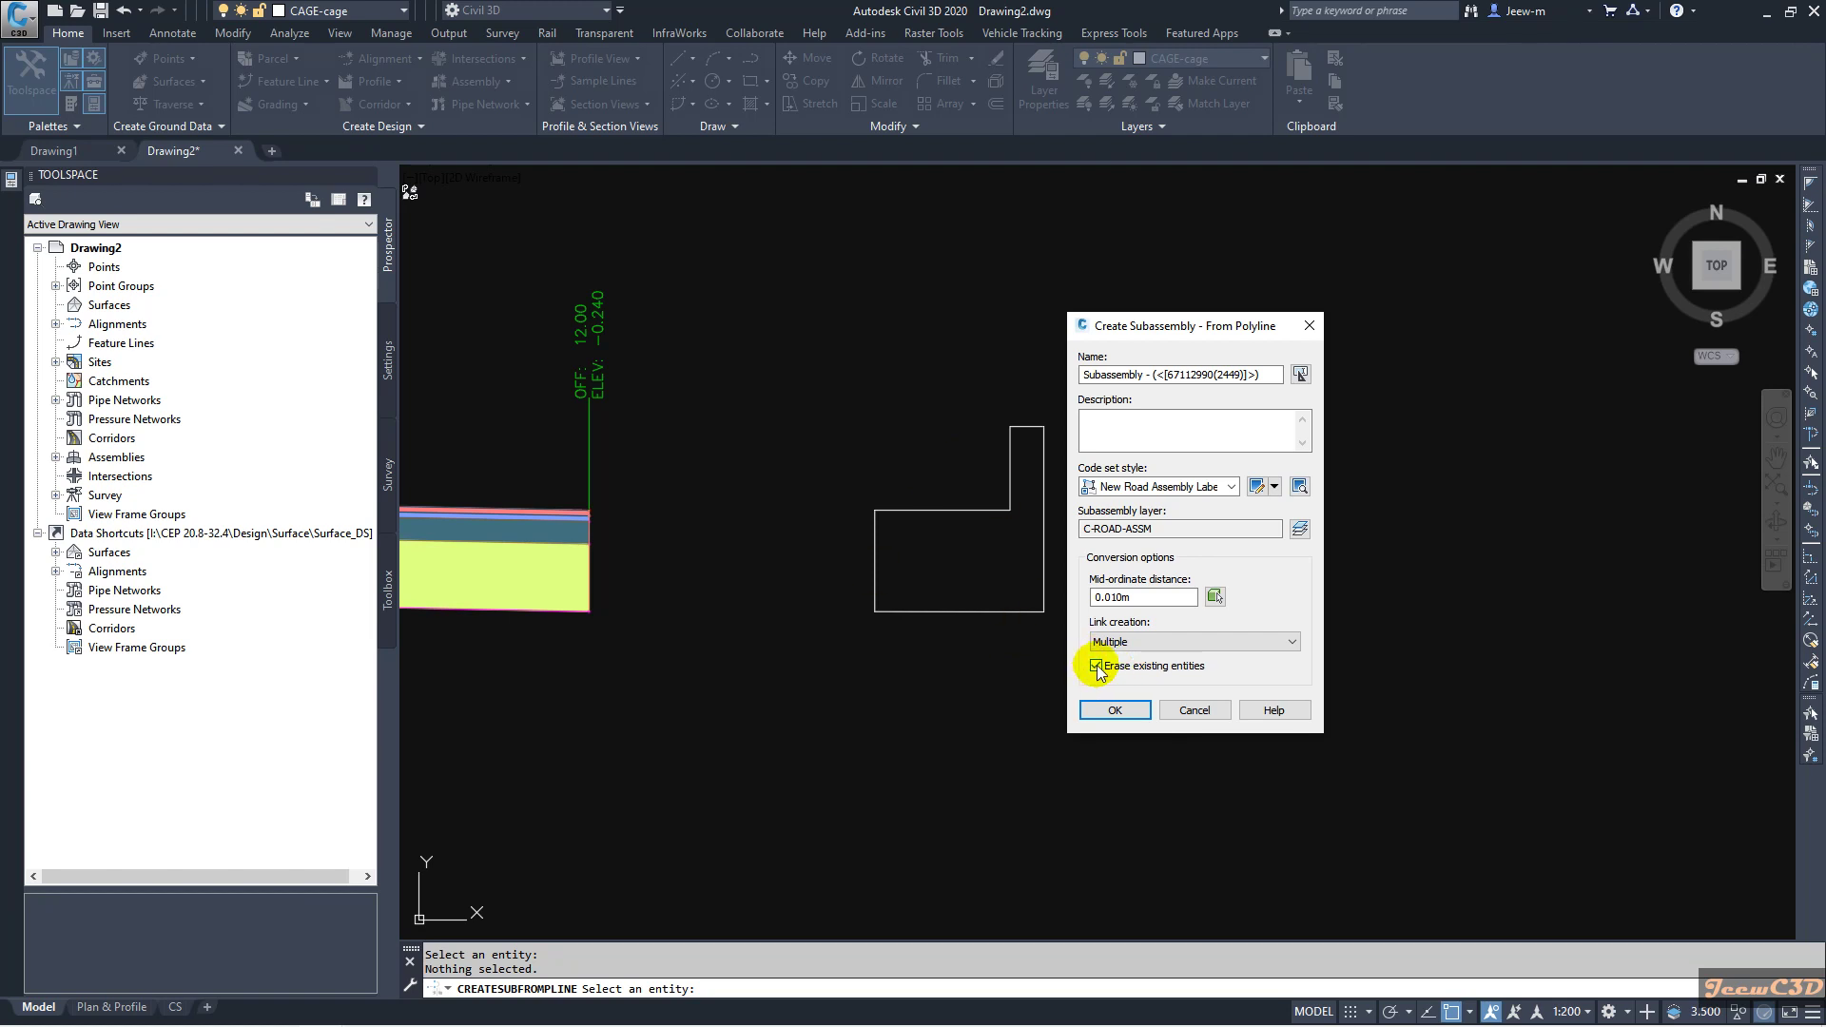
click(1113, 711)
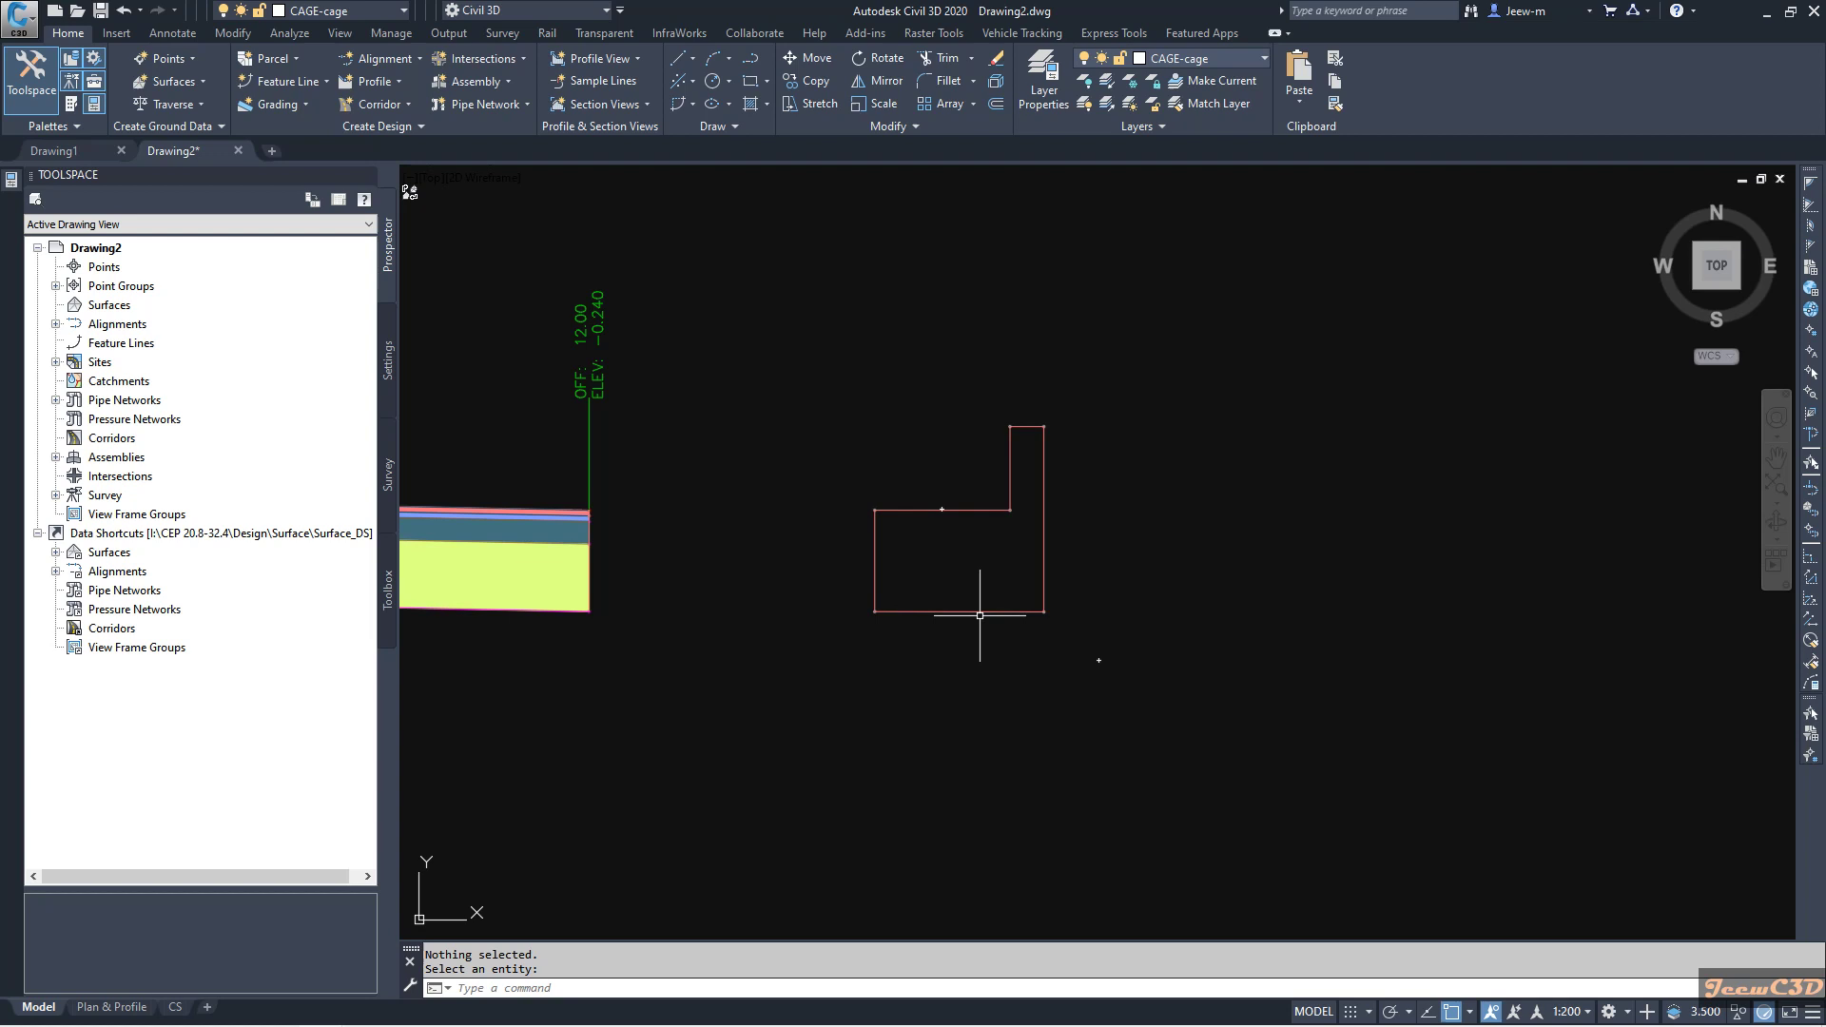
Step: Move the cage subassembly's origin to the upper-left corner of its wide base
click(980, 613)
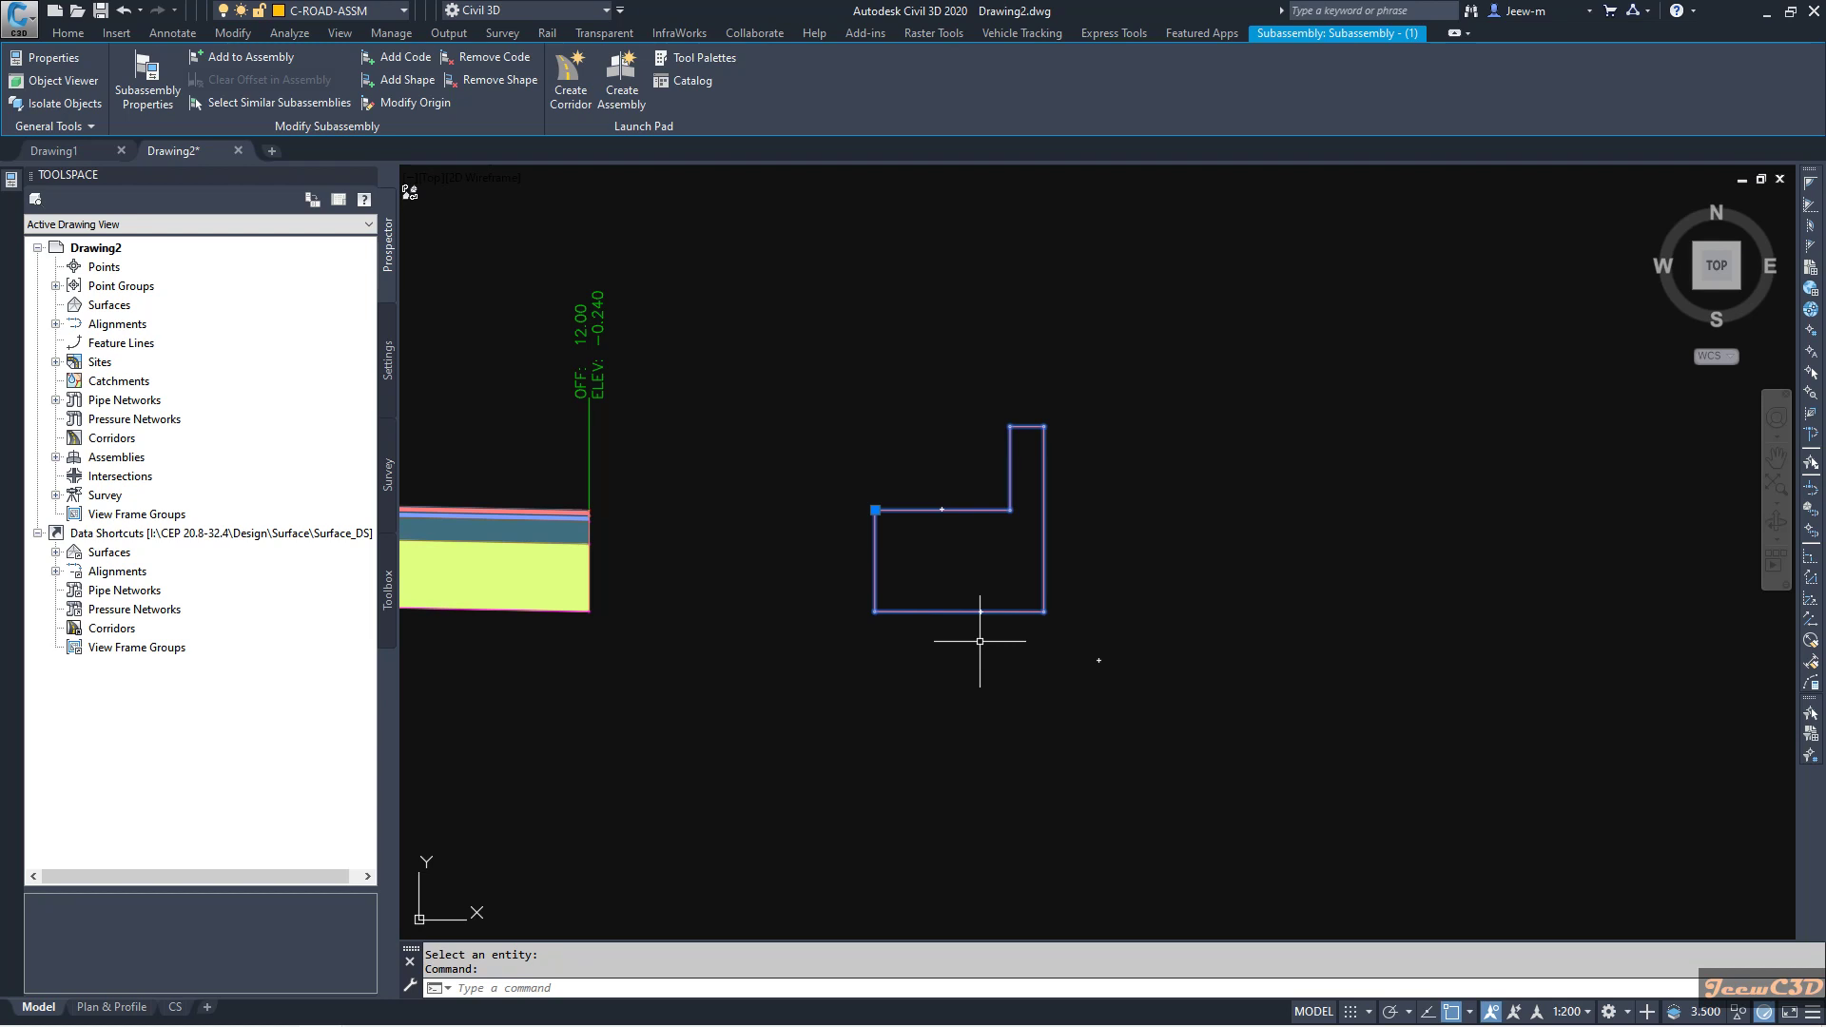
scroll(884, 534, up, 4)
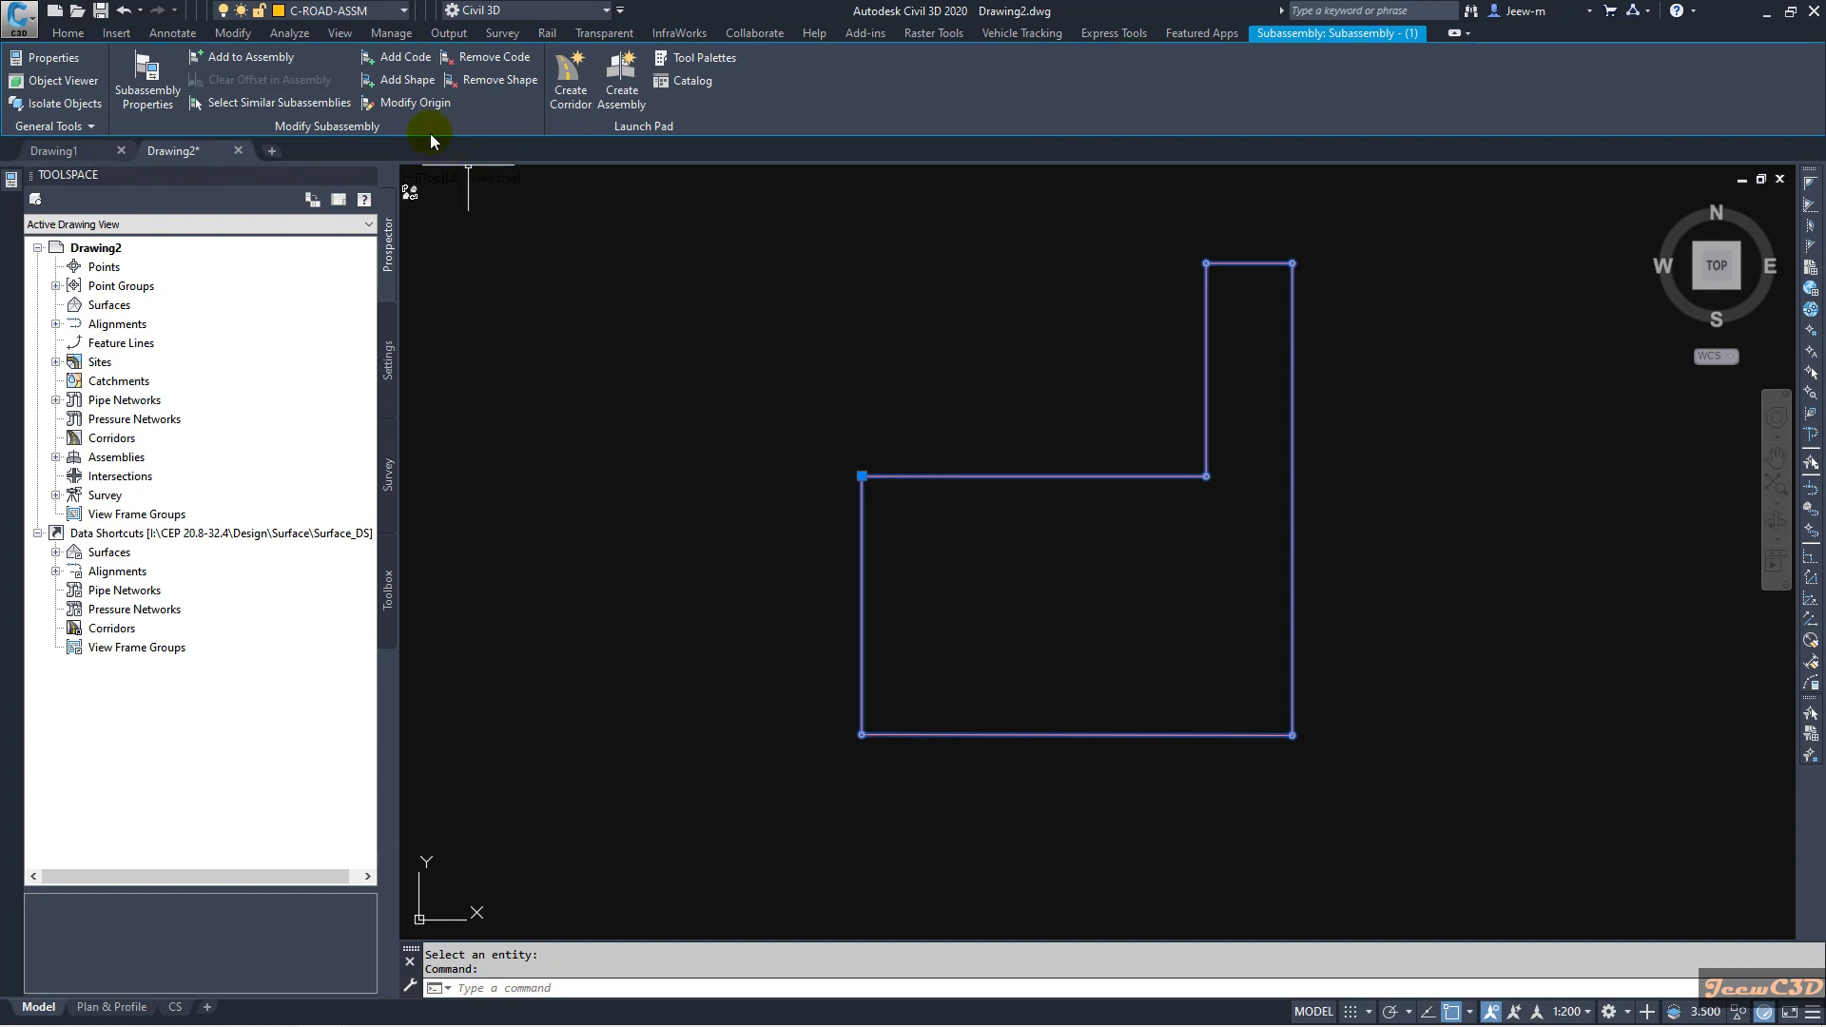
click(411, 105)
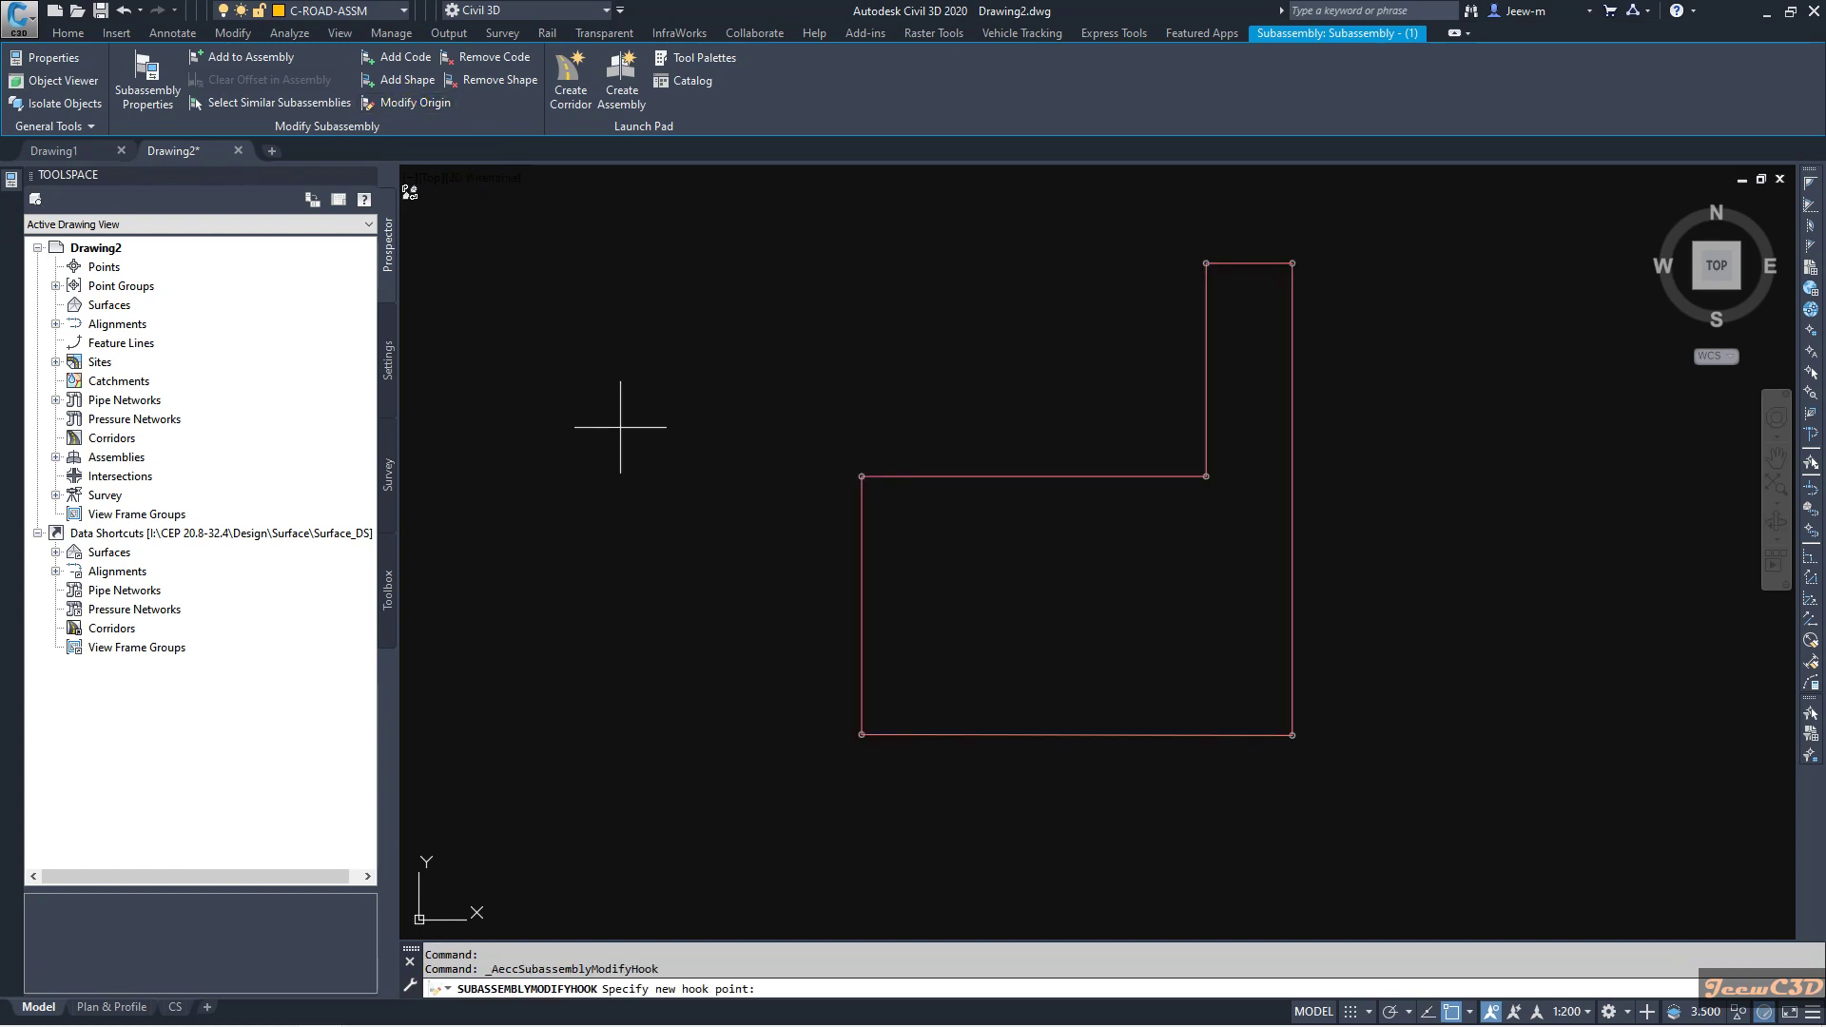
click(862, 735)
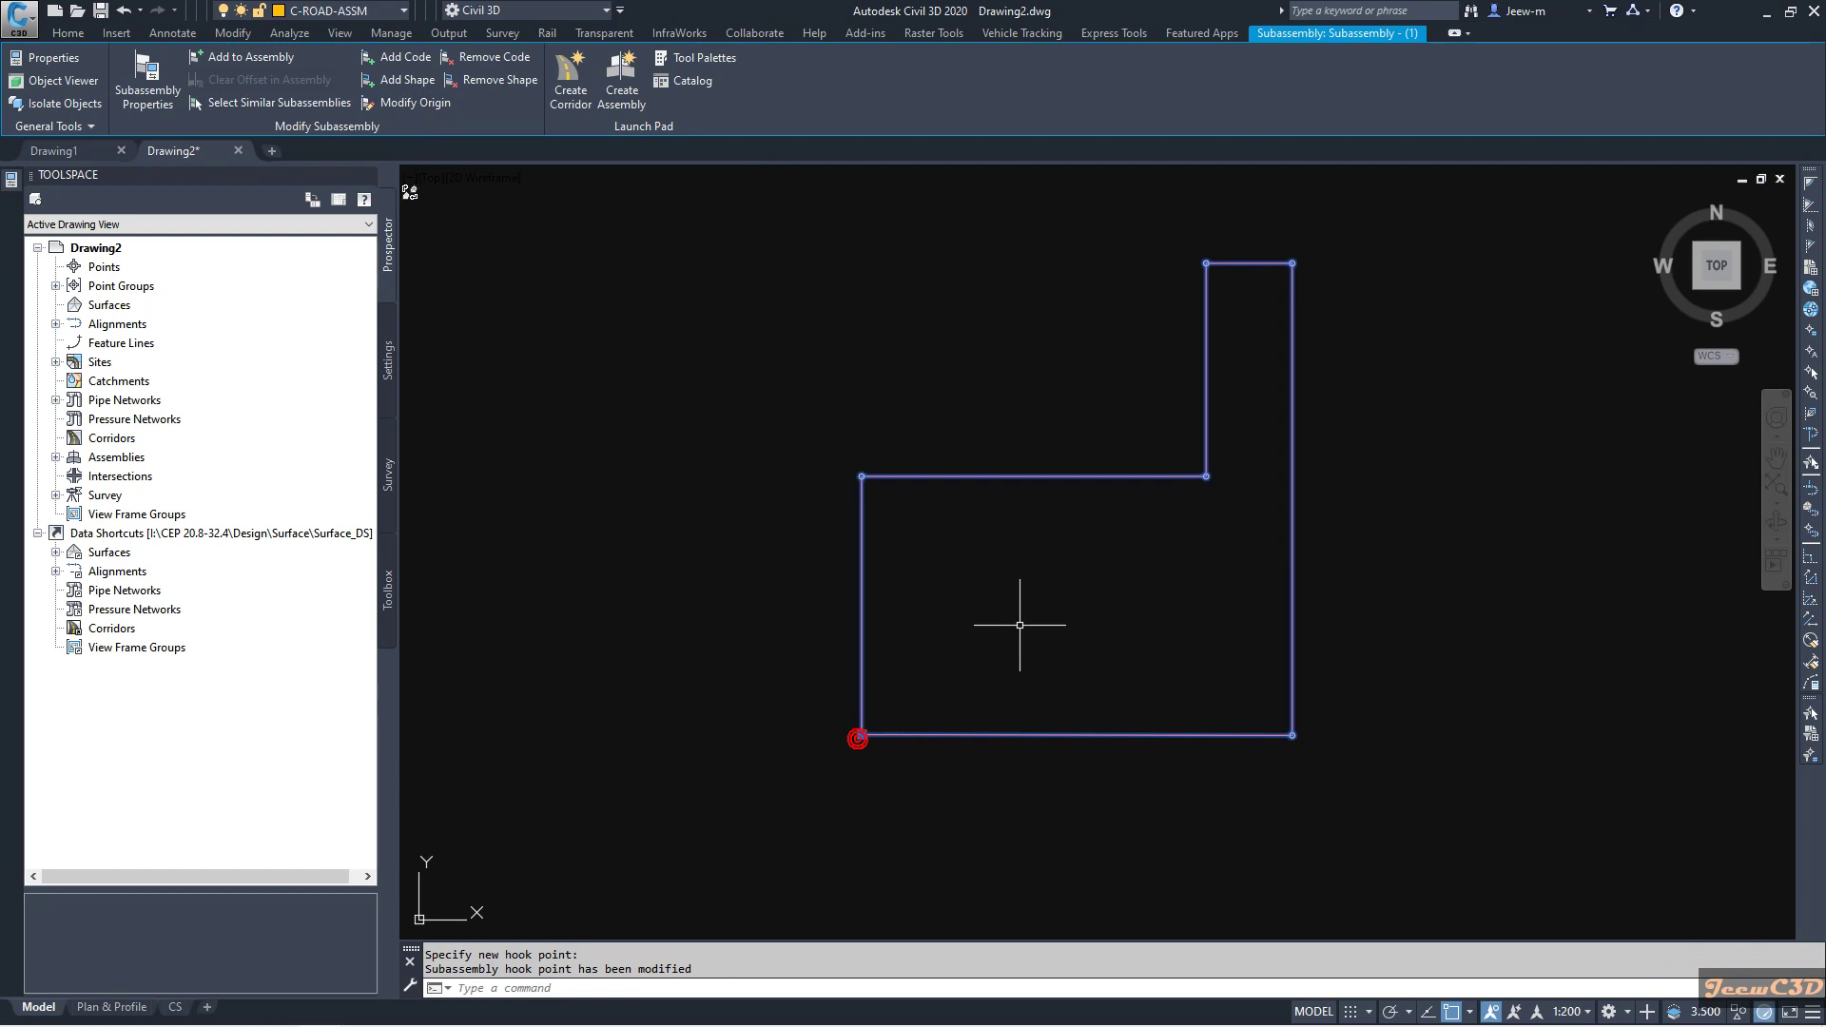
click(415, 105)
click(862, 475)
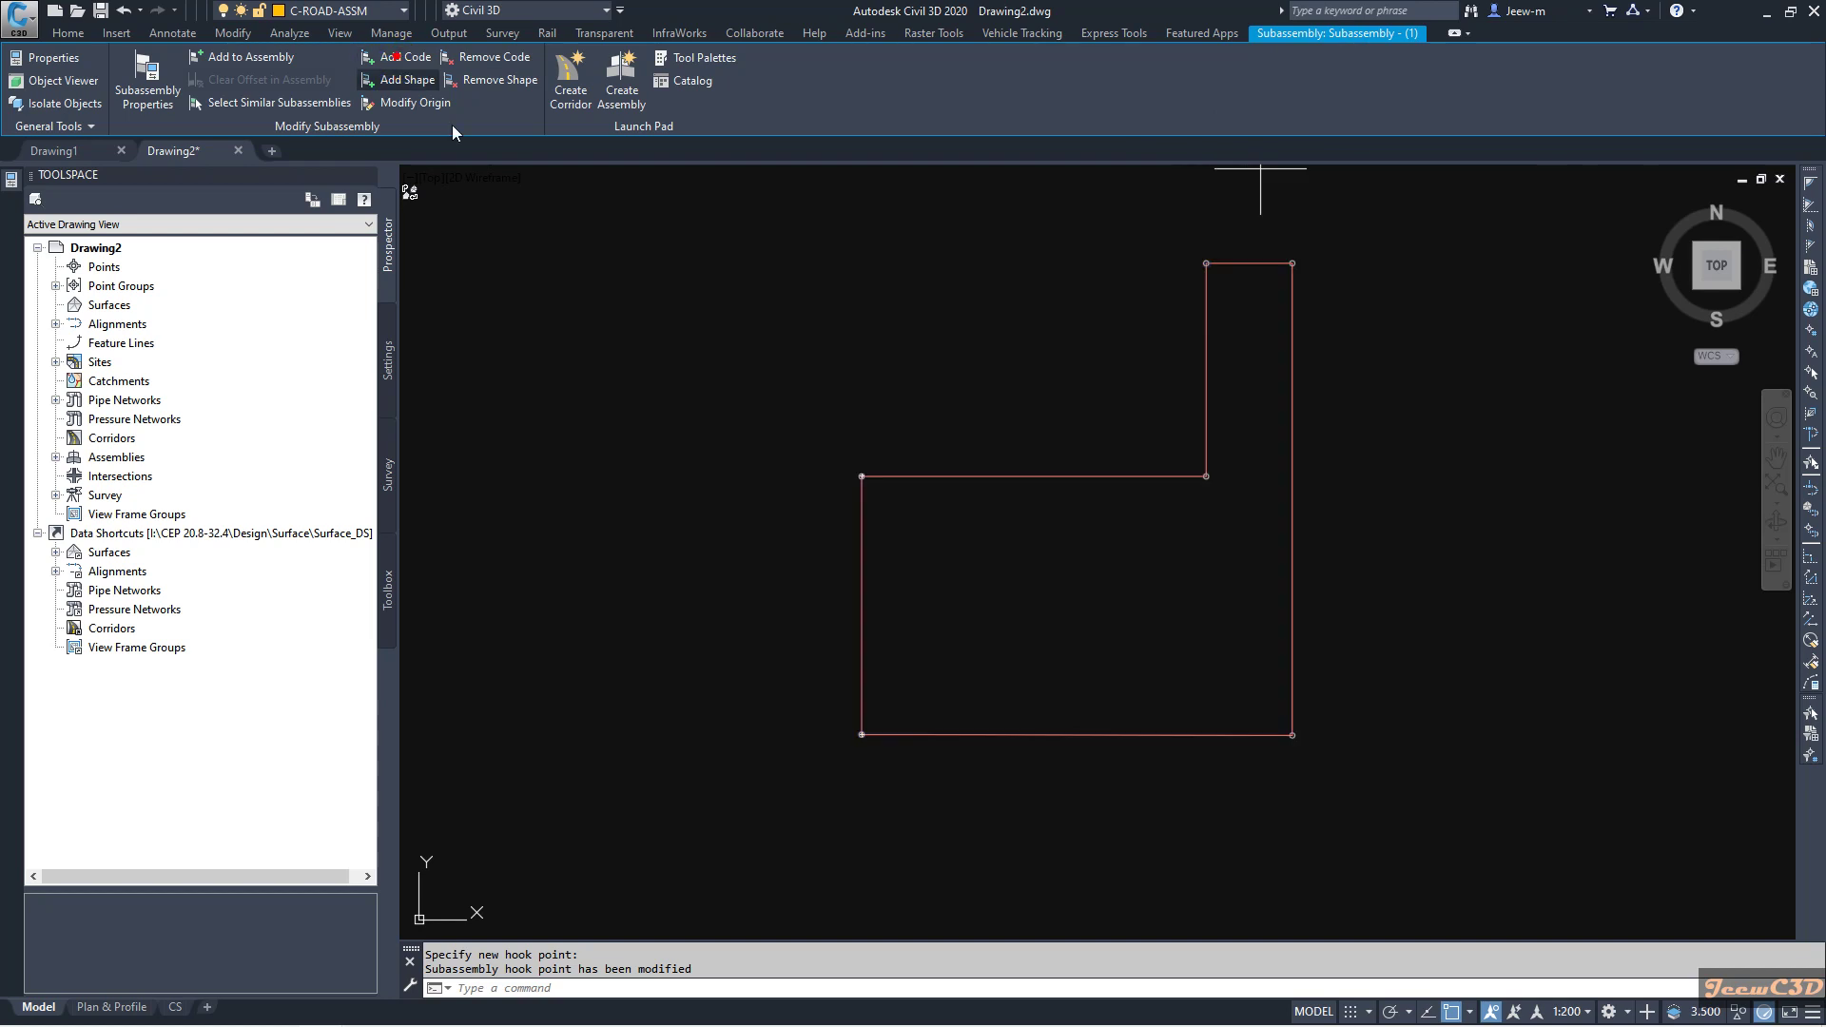
Step: Add the point code Top to the upper-left corner of the L-shape
click(397, 62)
scroll(850, 481, up, 4)
scroll(840, 479, down, 1)
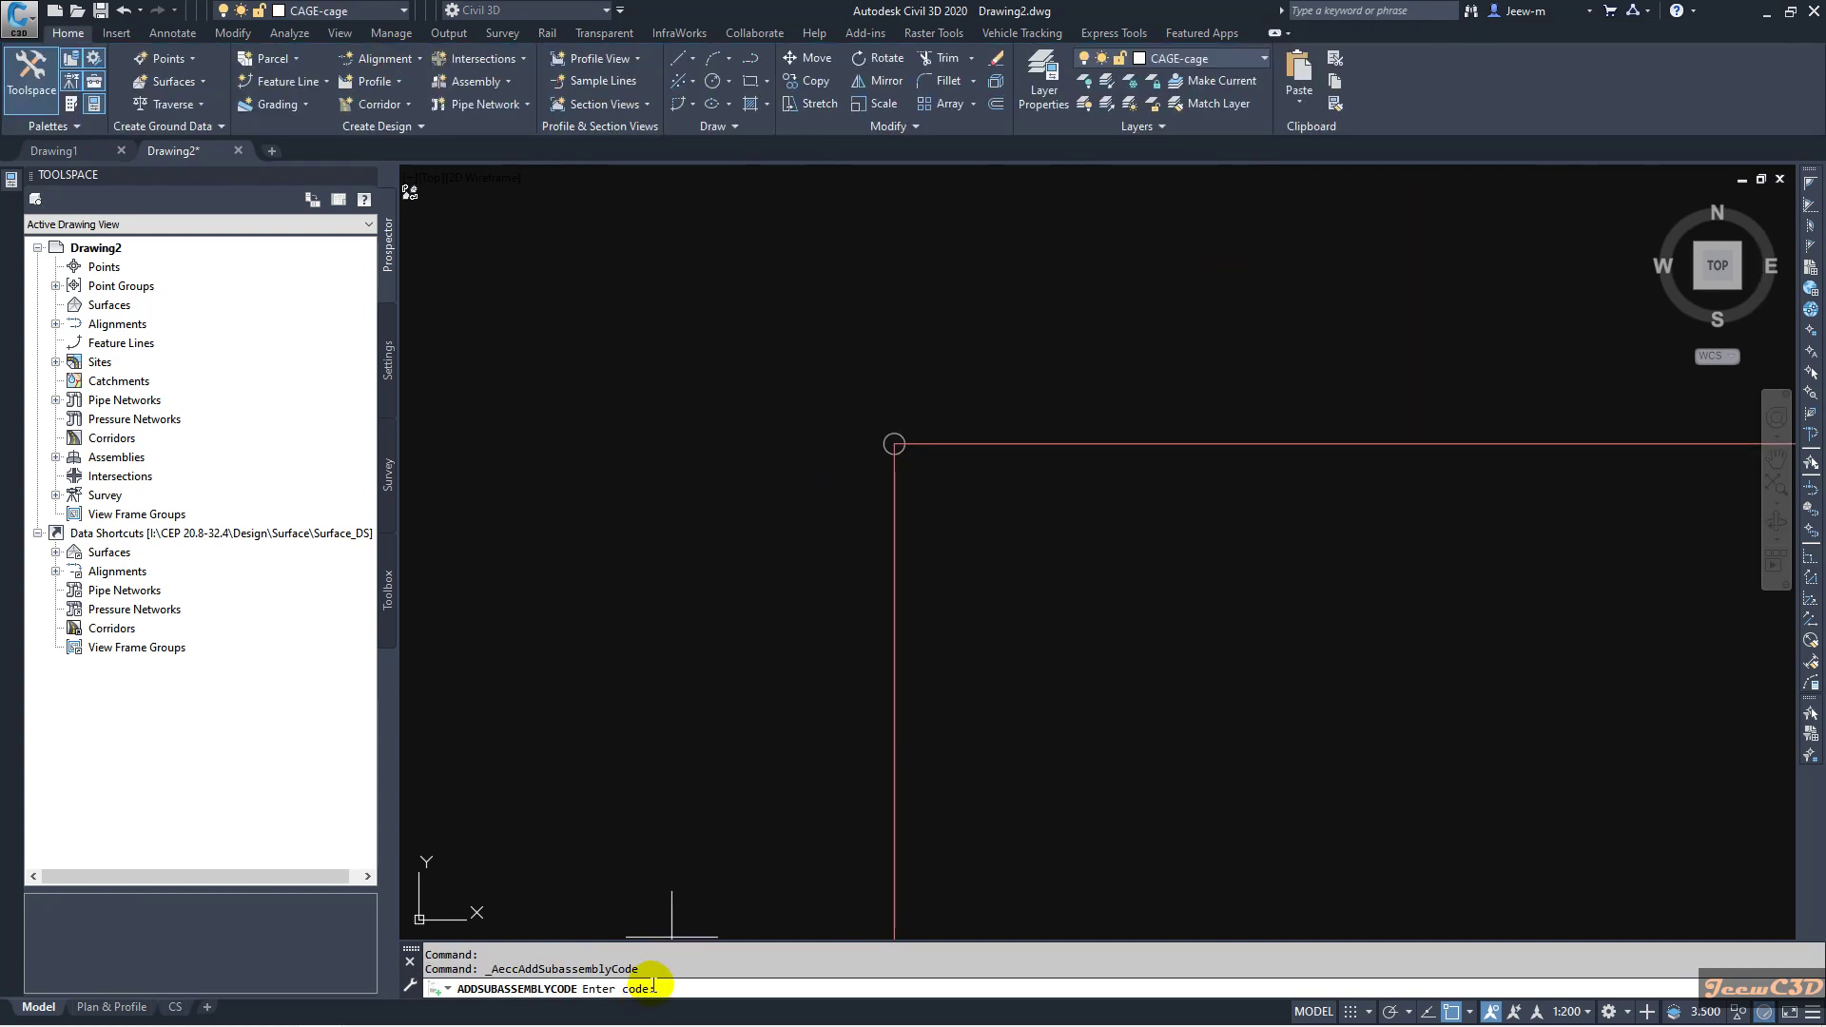
scroll(832, 613, down, 5)
middle_drag(853, 623, 771, 562)
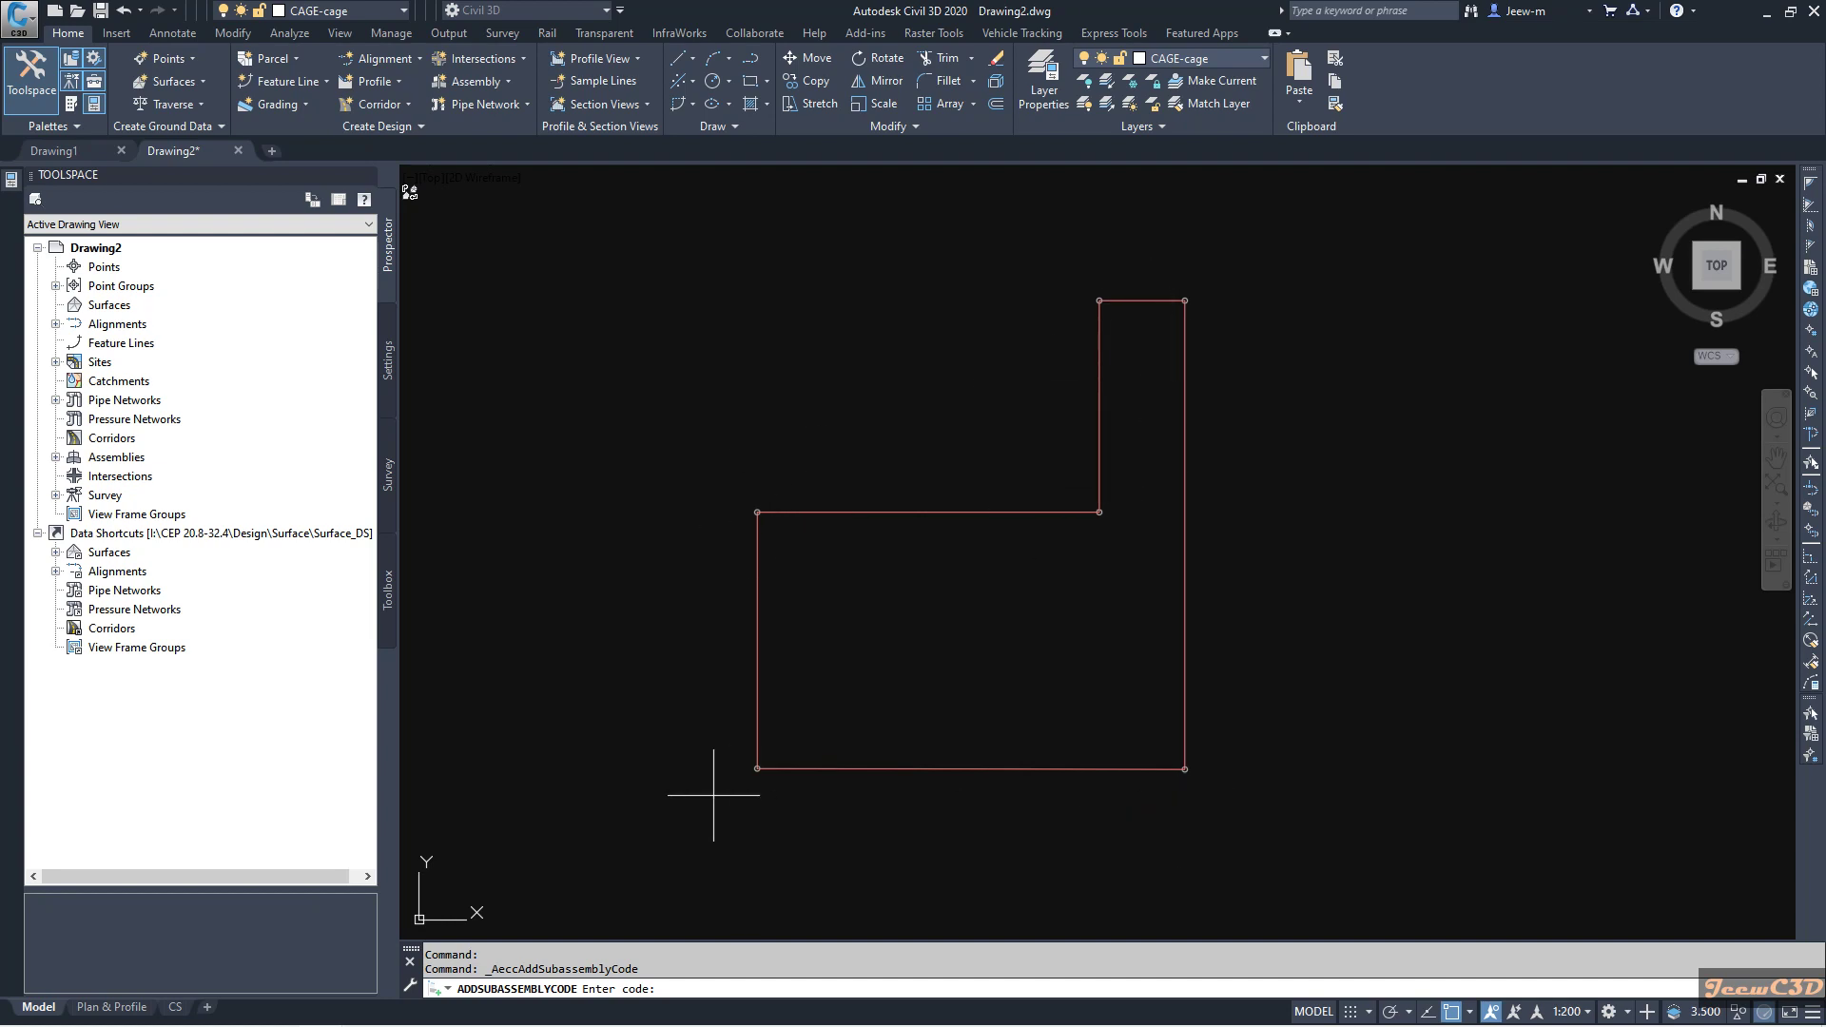
click(676, 985)
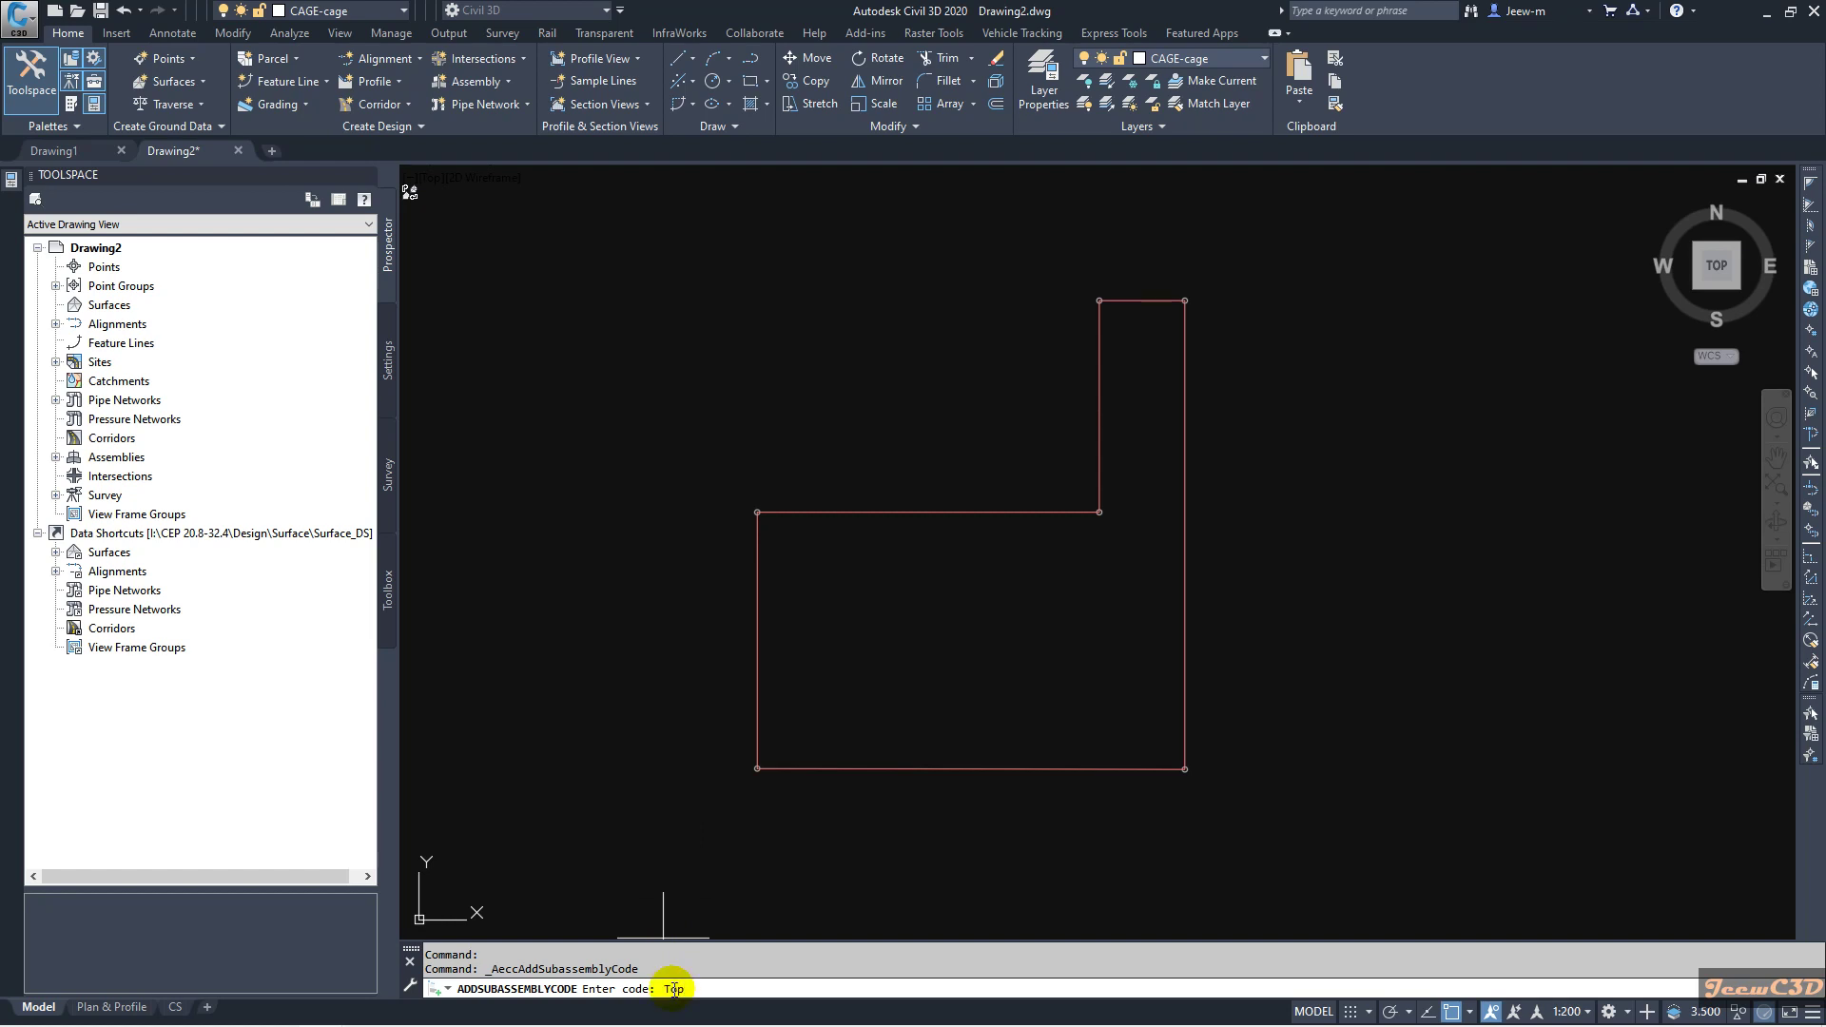
text(Top)
key(Return)
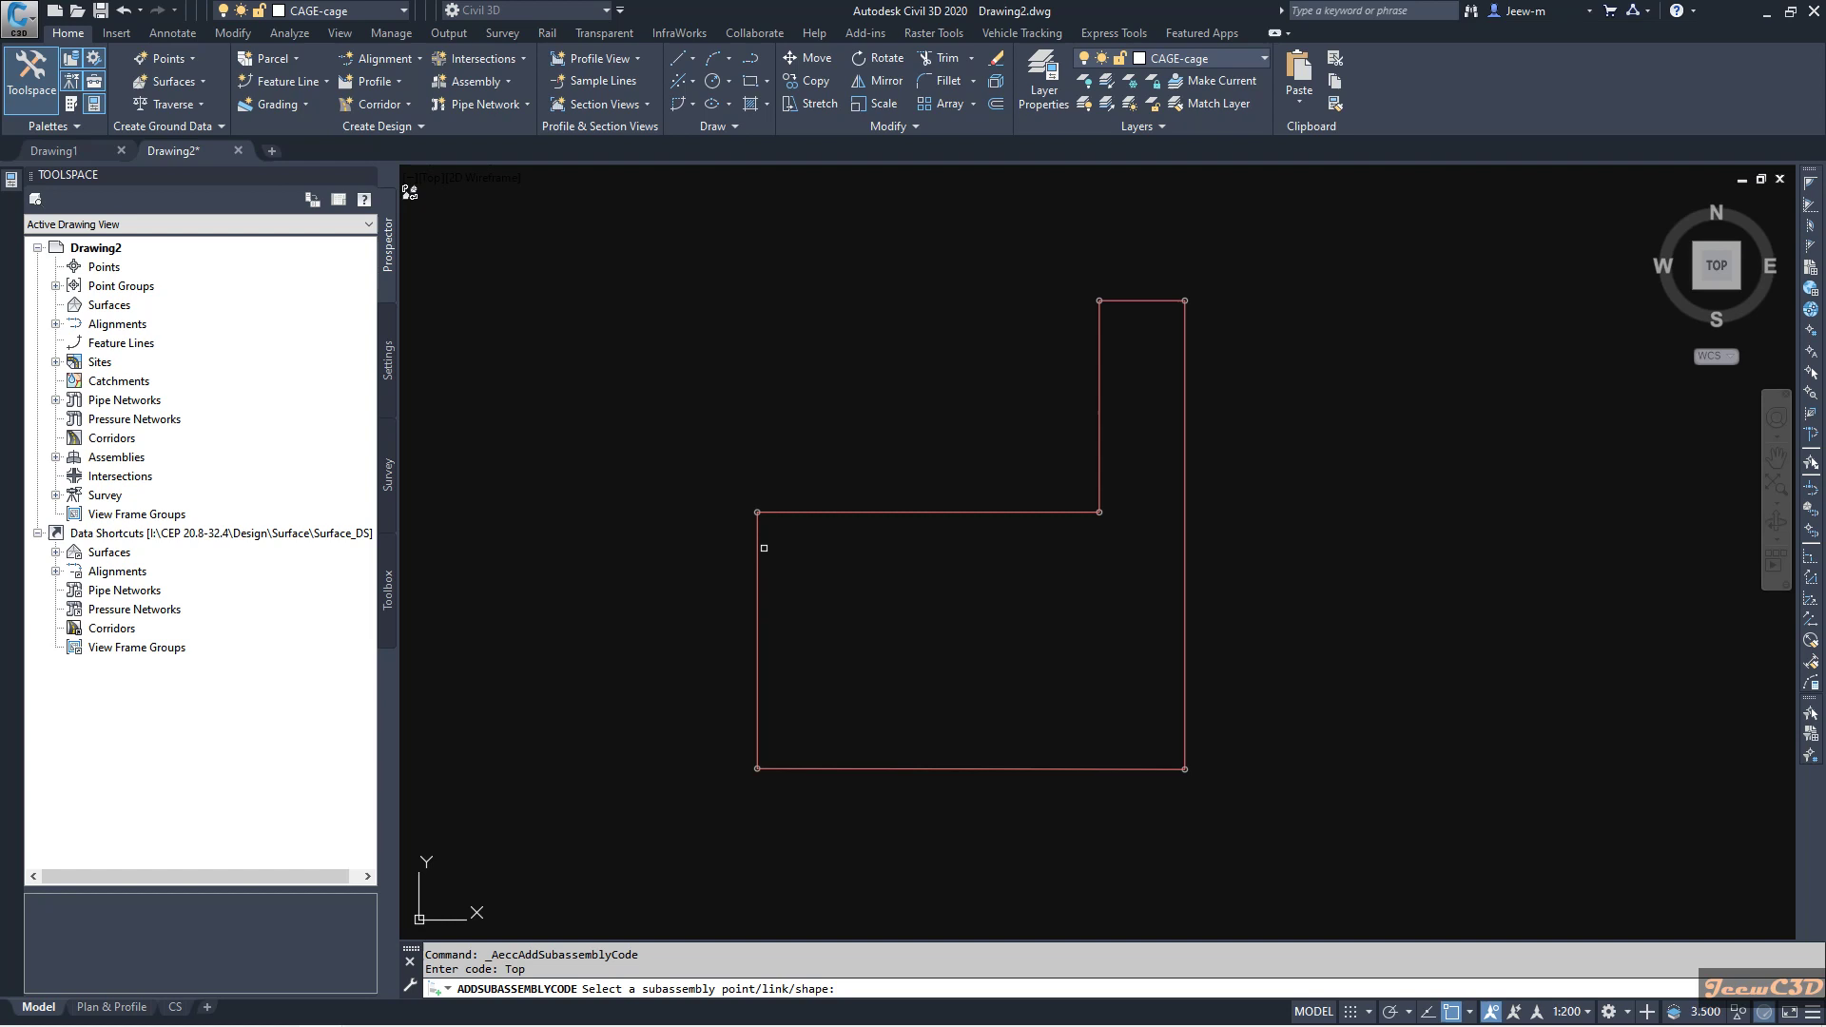
scroll(761, 508, up, 5)
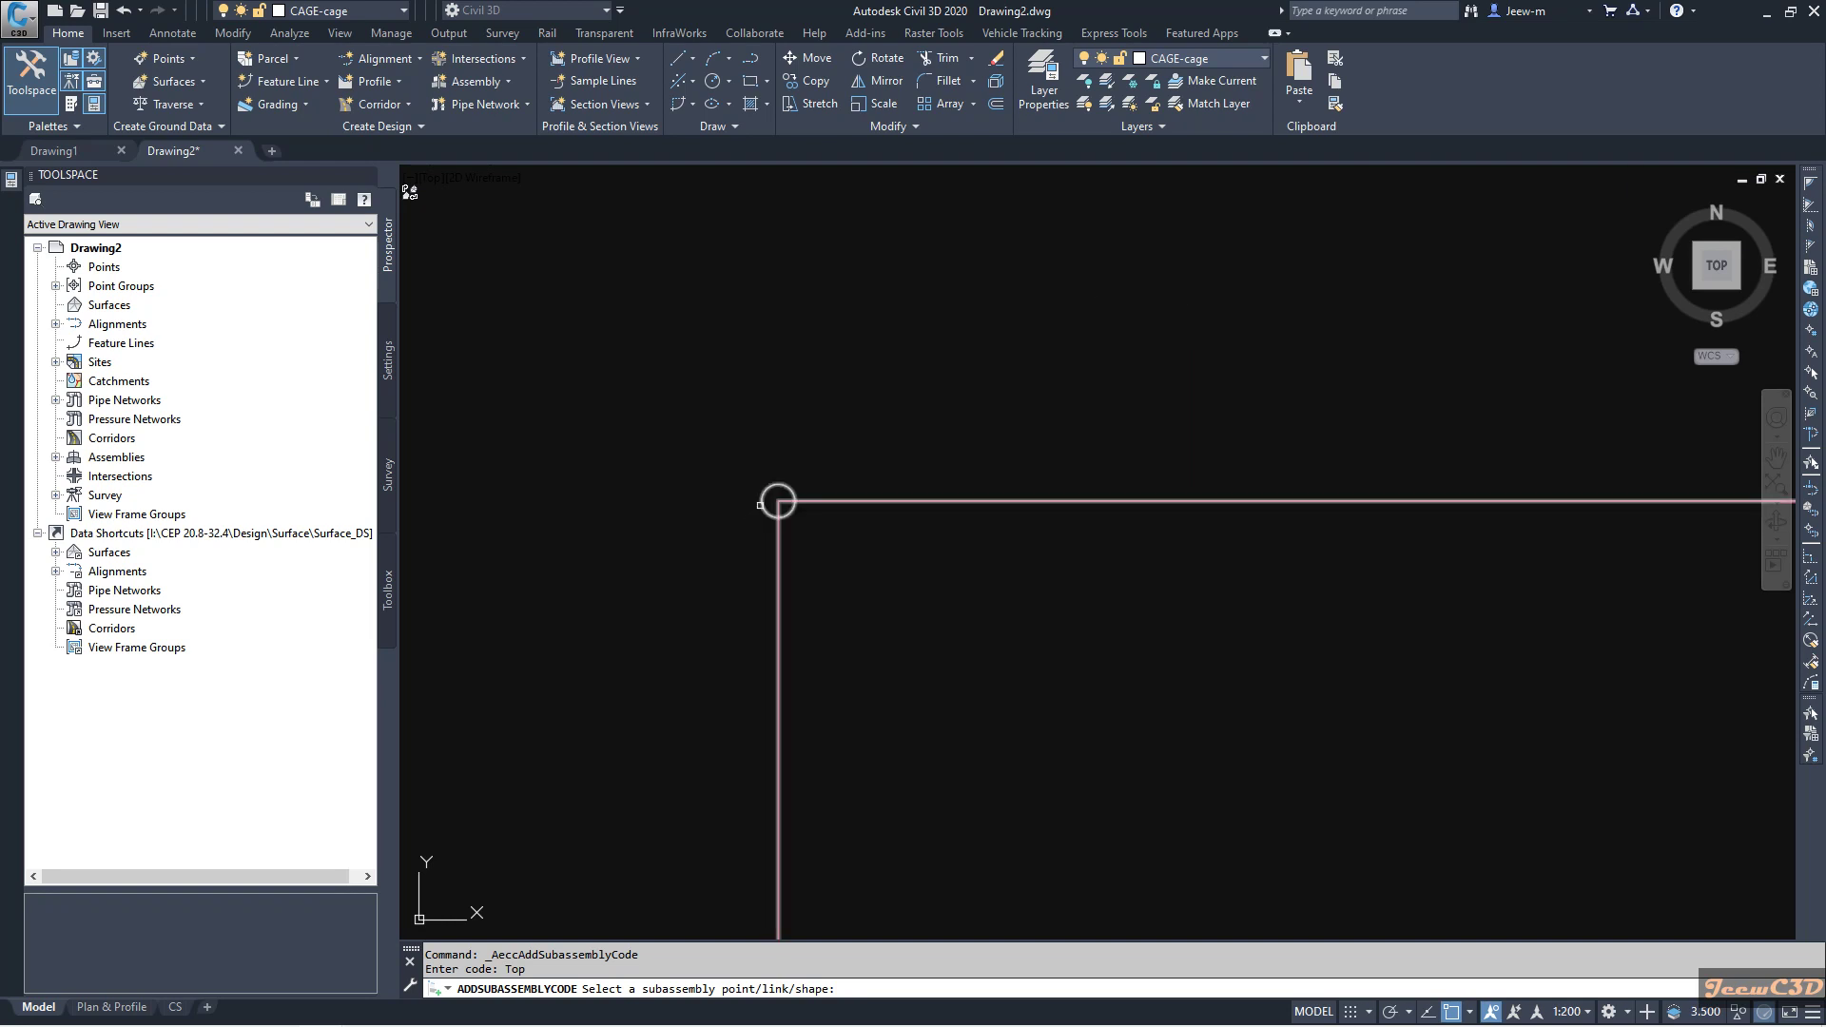
click(767, 502)
scroll(858, 650, down, 2)
scroll(858, 649, down, 2)
scroll(856, 653, up, 2)
scroll(928, 677, down, 2)
key(Escape)
scroll(950, 665, up, 1)
scroll(869, 673, down, 1)
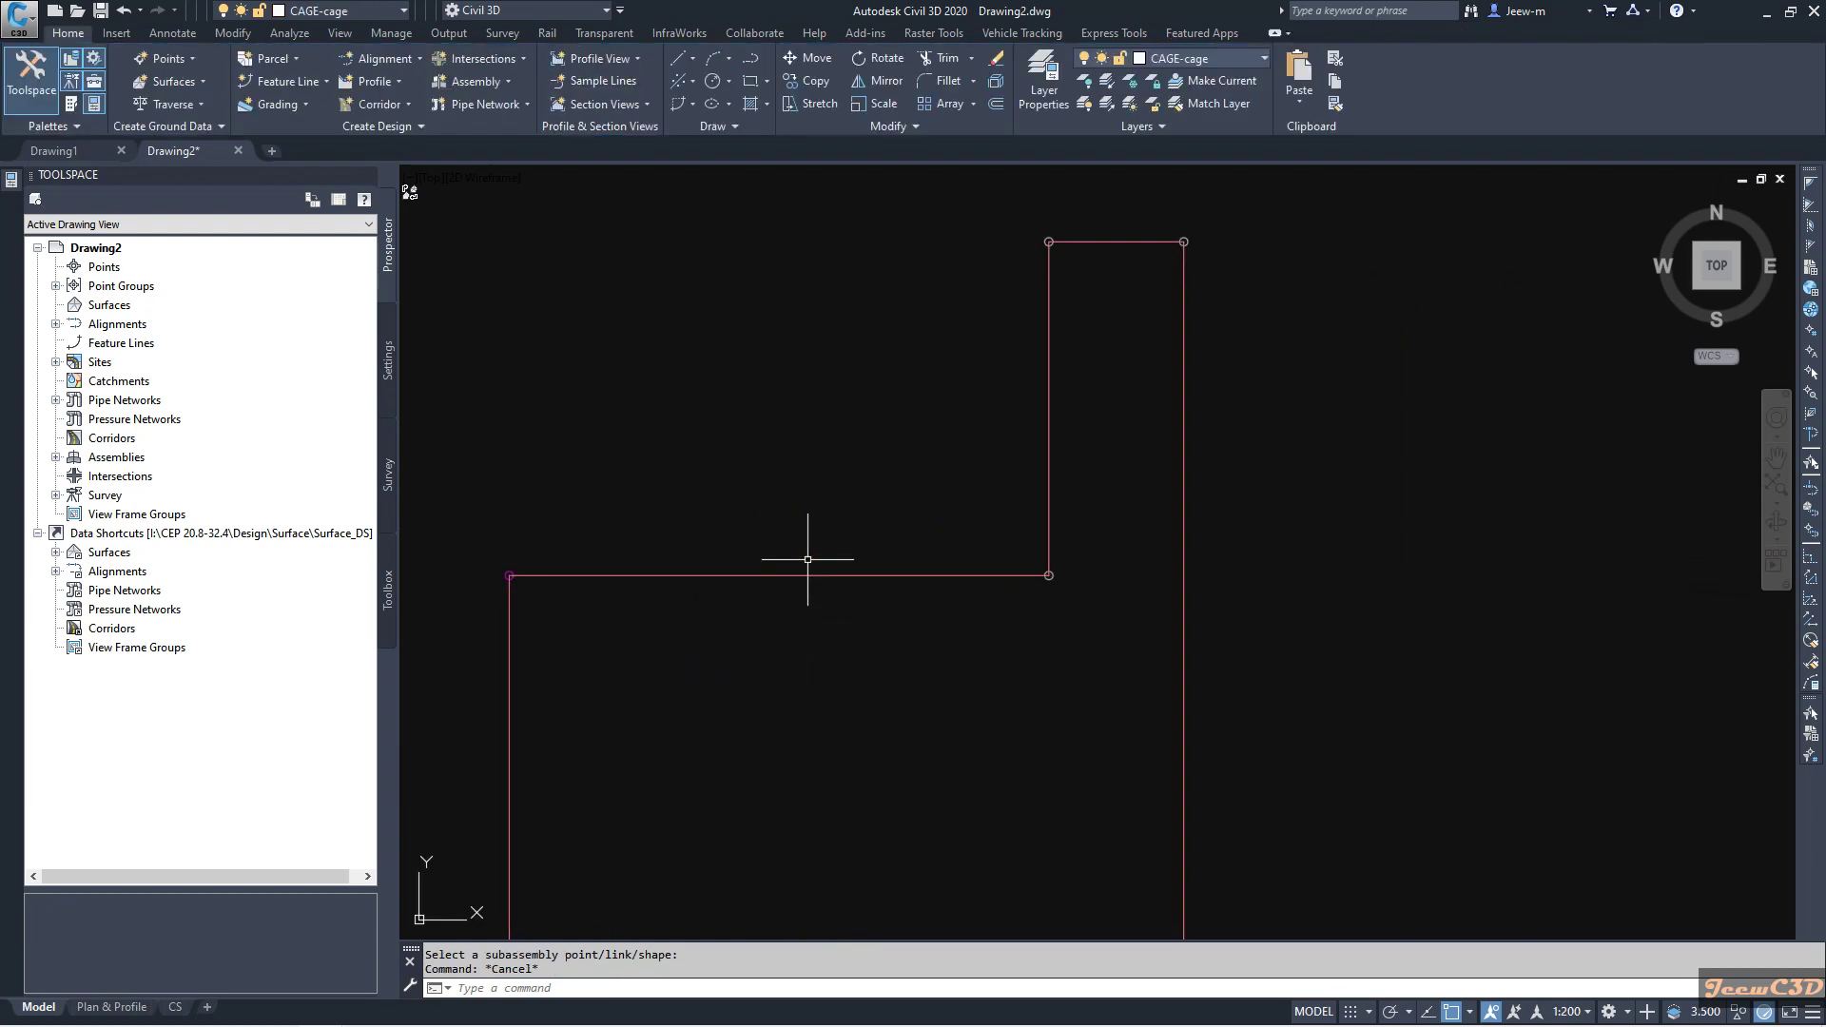
Step: Add the Top code to the inner corner point as well
click(775, 574)
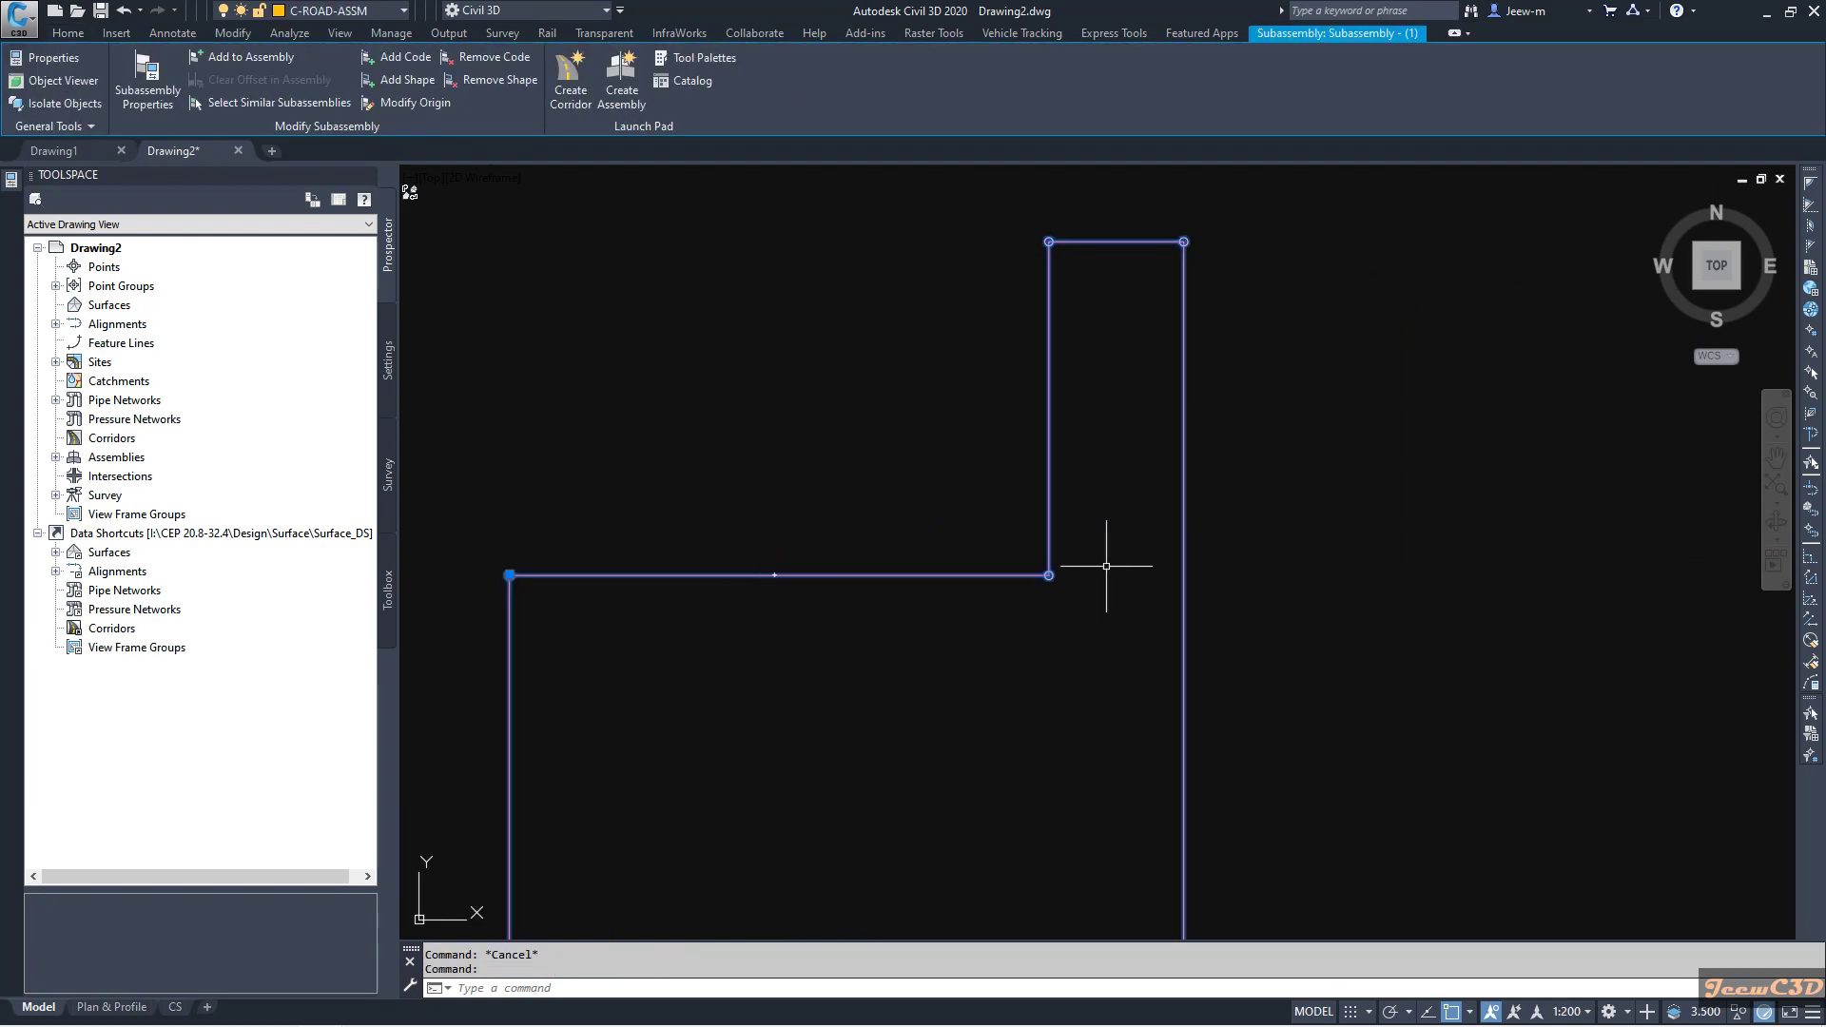
click(409, 59)
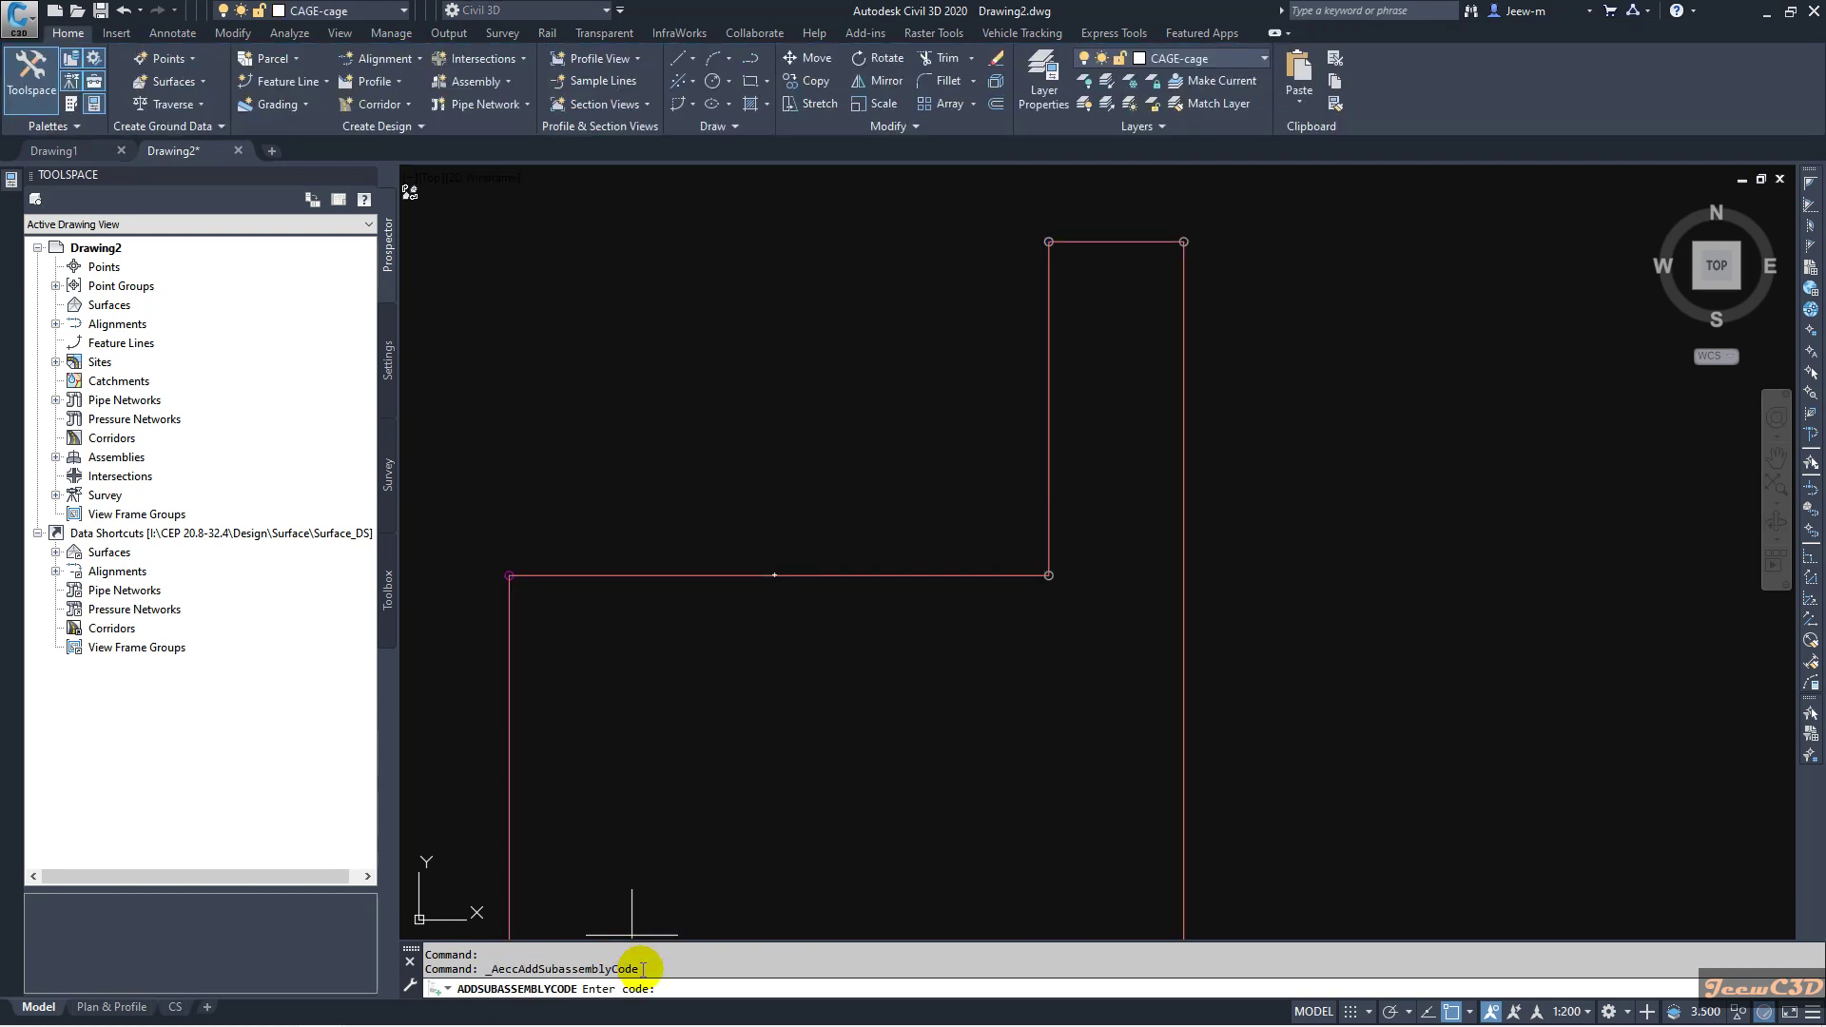
text(Top)
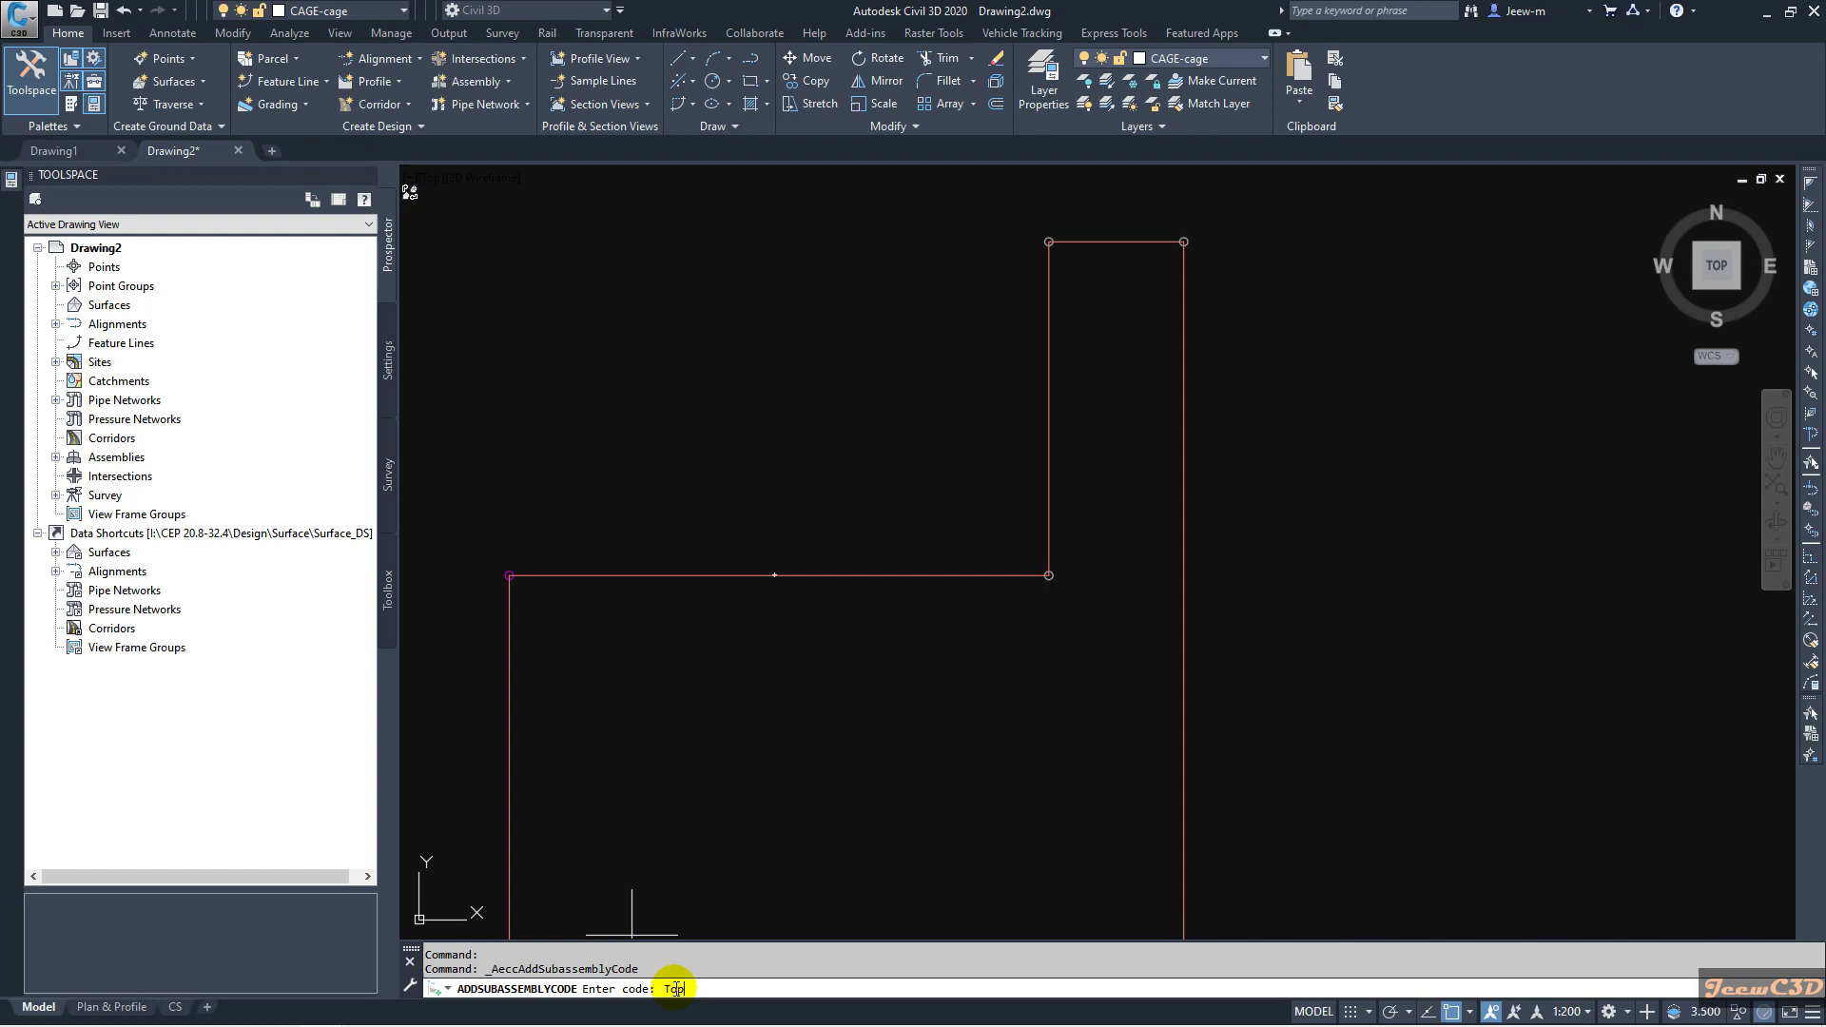
key(Return)
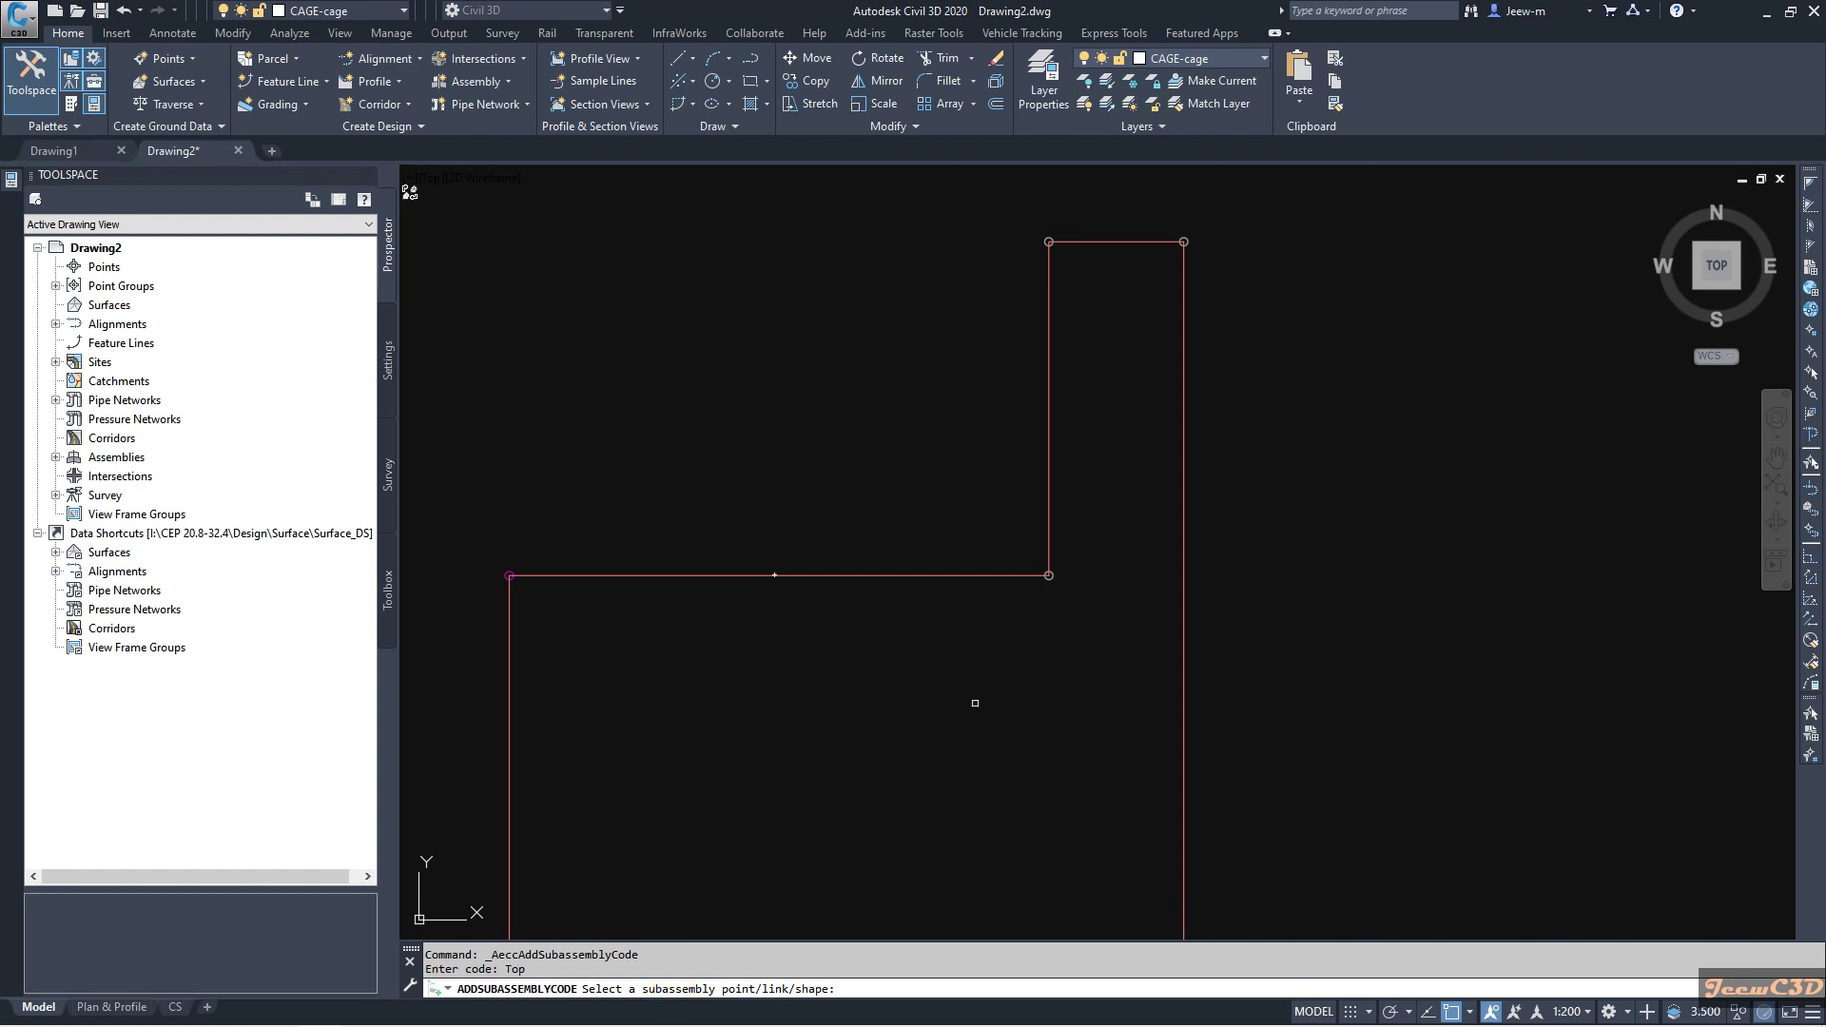
click(1048, 576)
key(Escape)
scroll(1027, 618, down, 4)
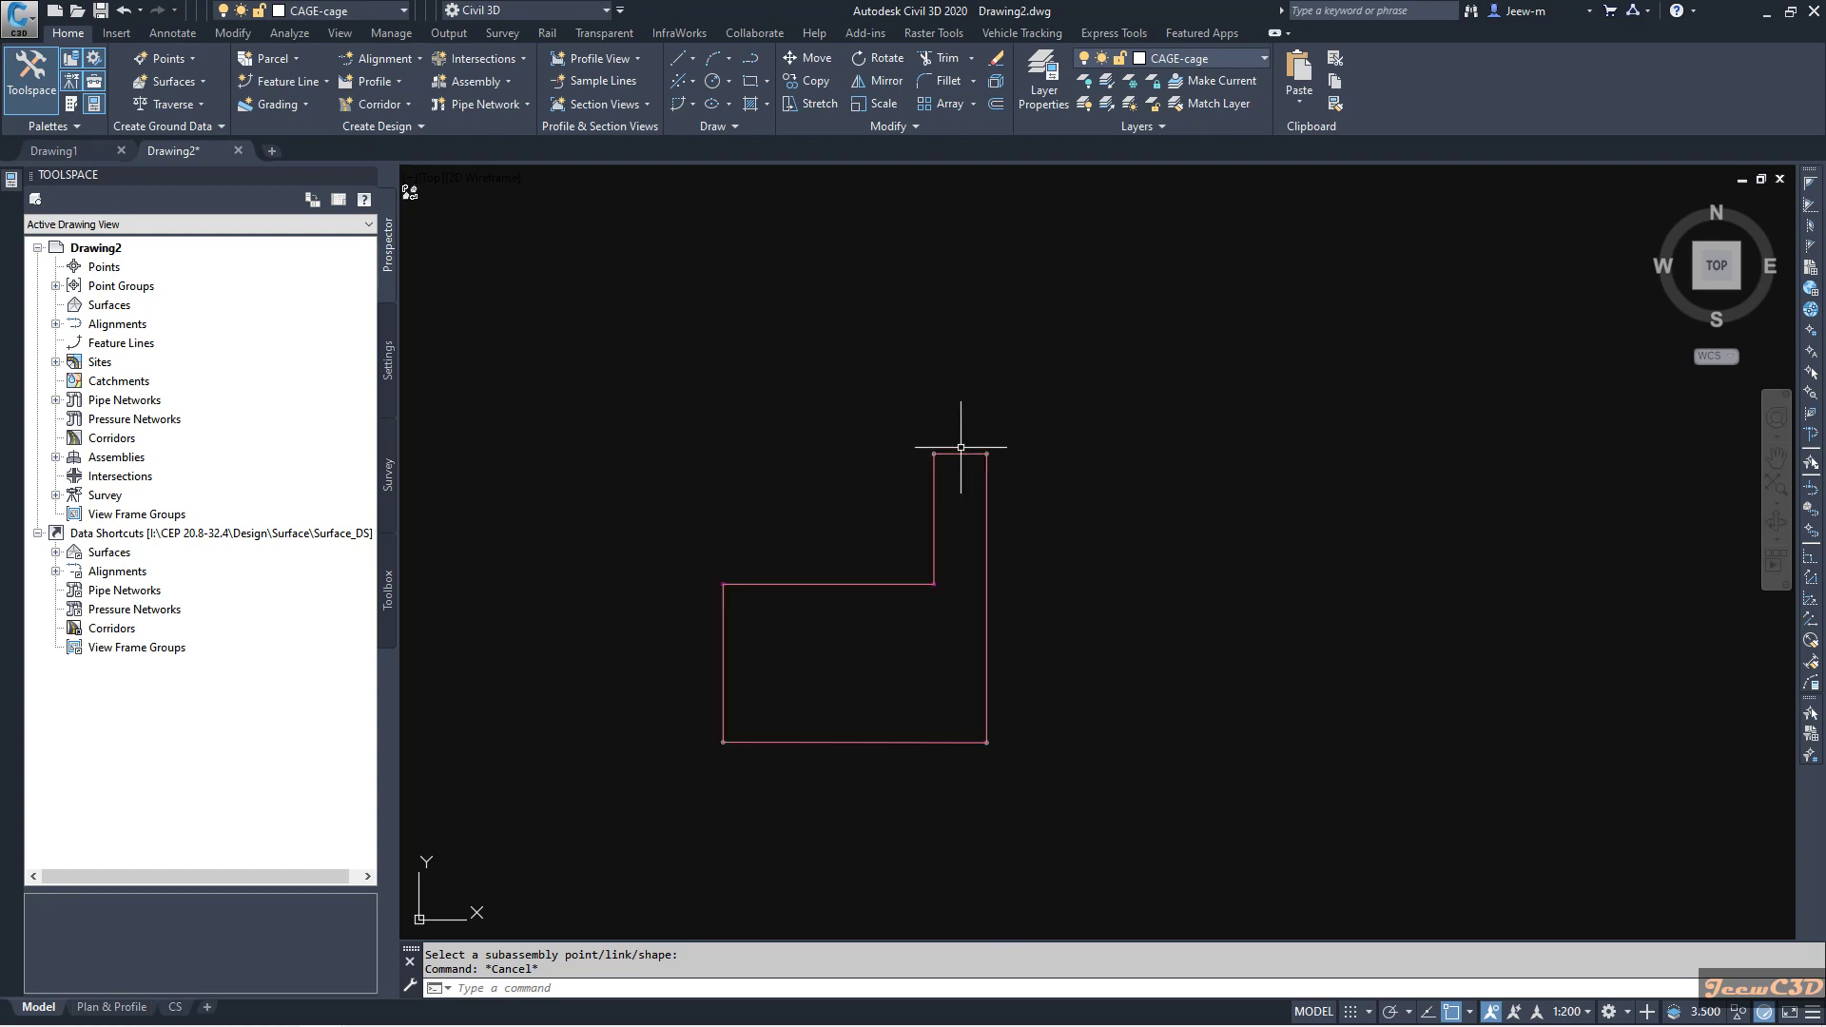
scroll(949, 463, up, 3)
scroll(999, 498, down, 2)
middle_drag(444, 898, 494, 704)
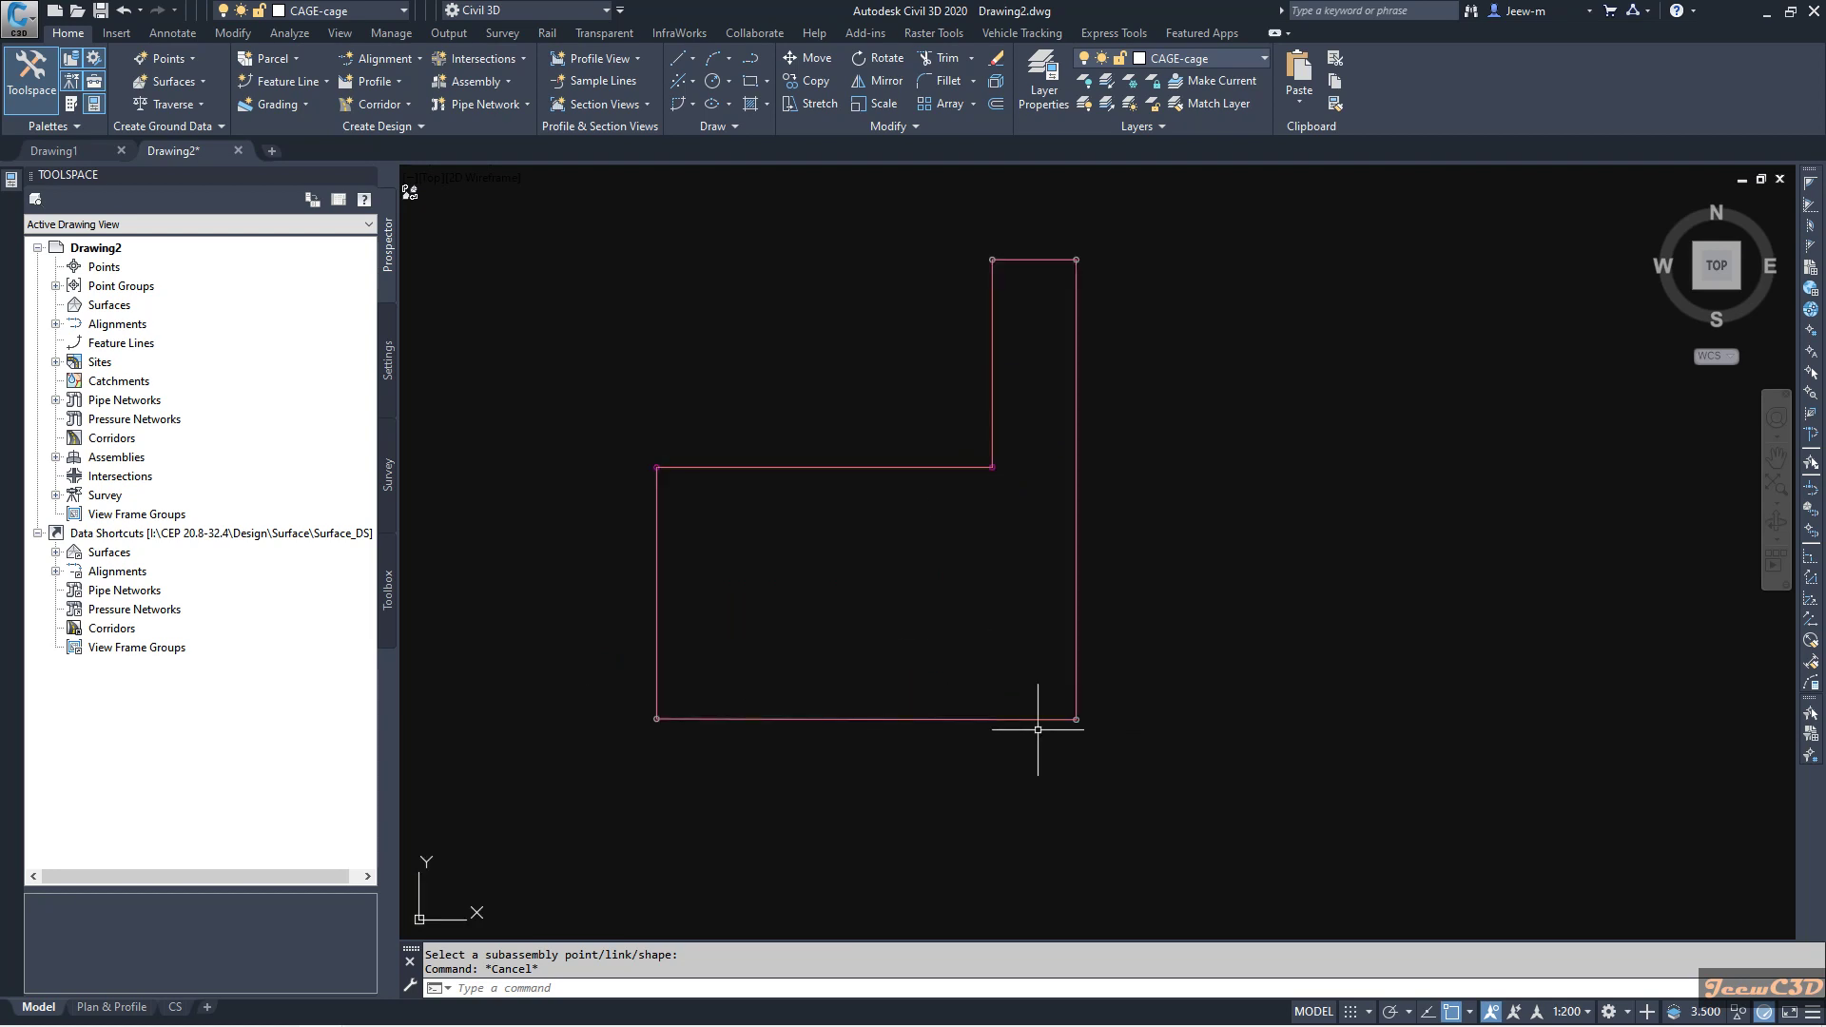
middle_drag(876, 705, 919, 627)
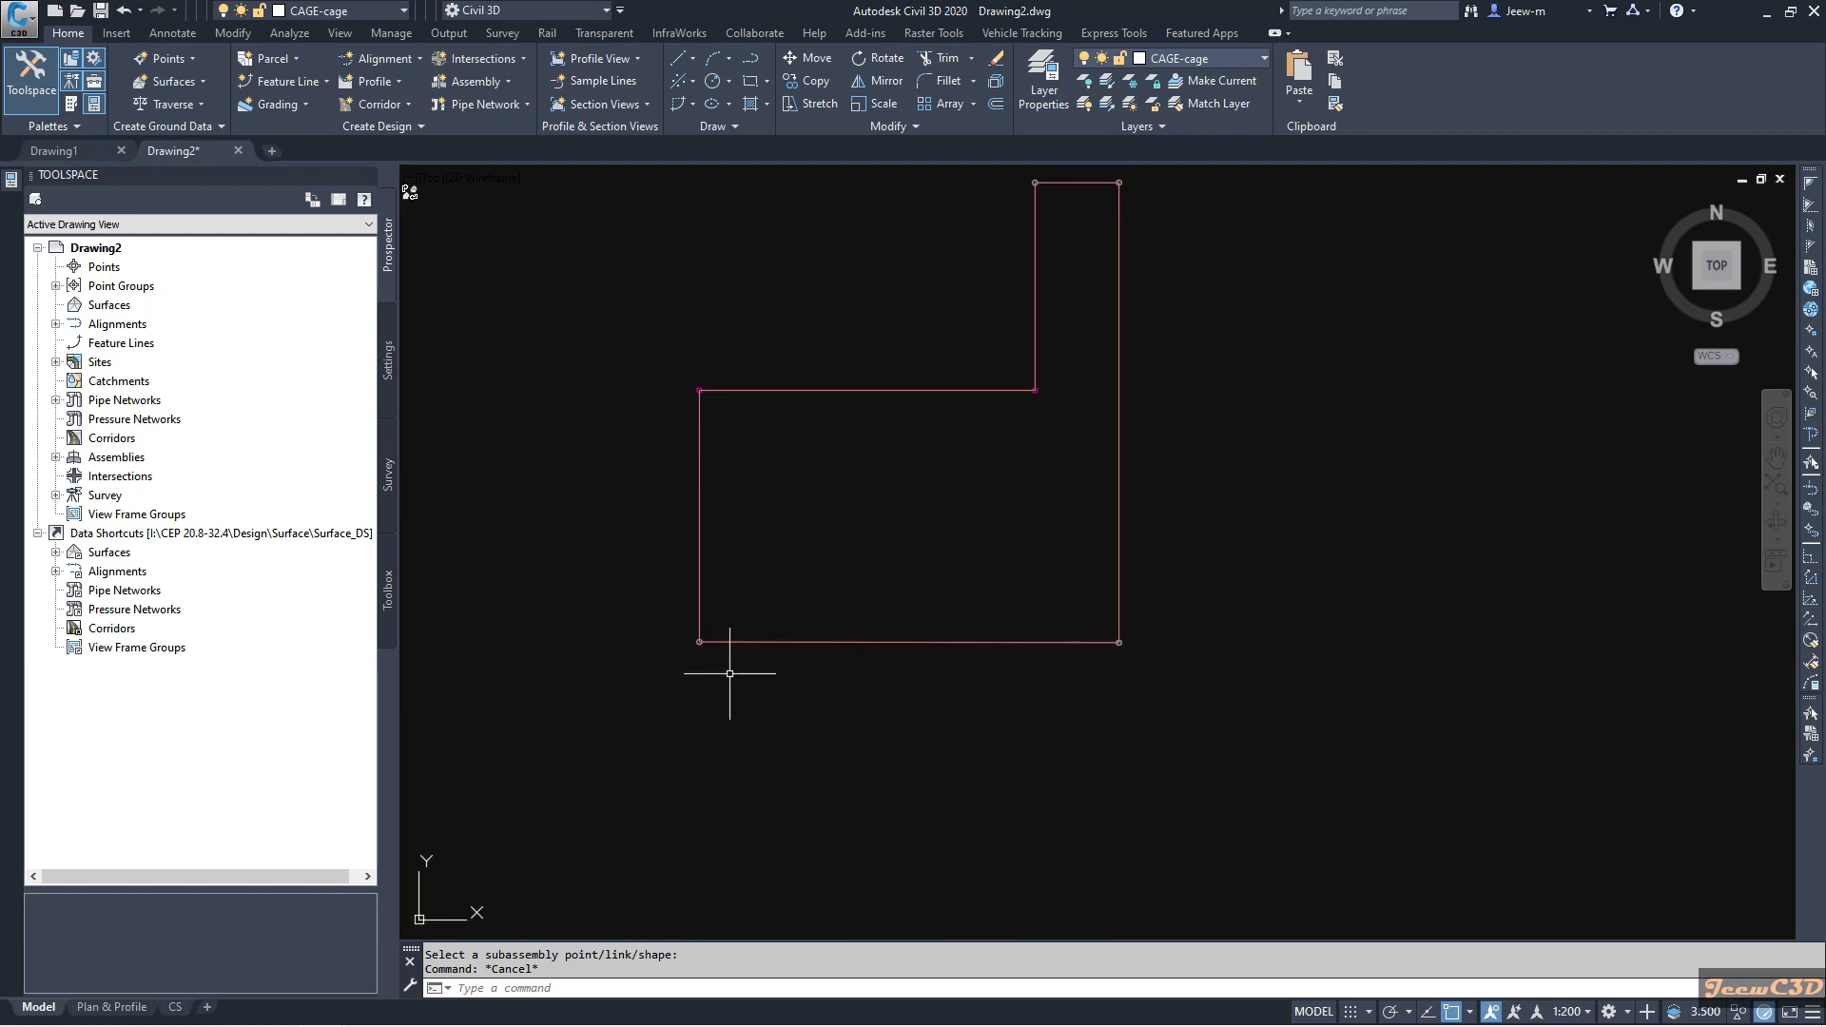
click(858, 643)
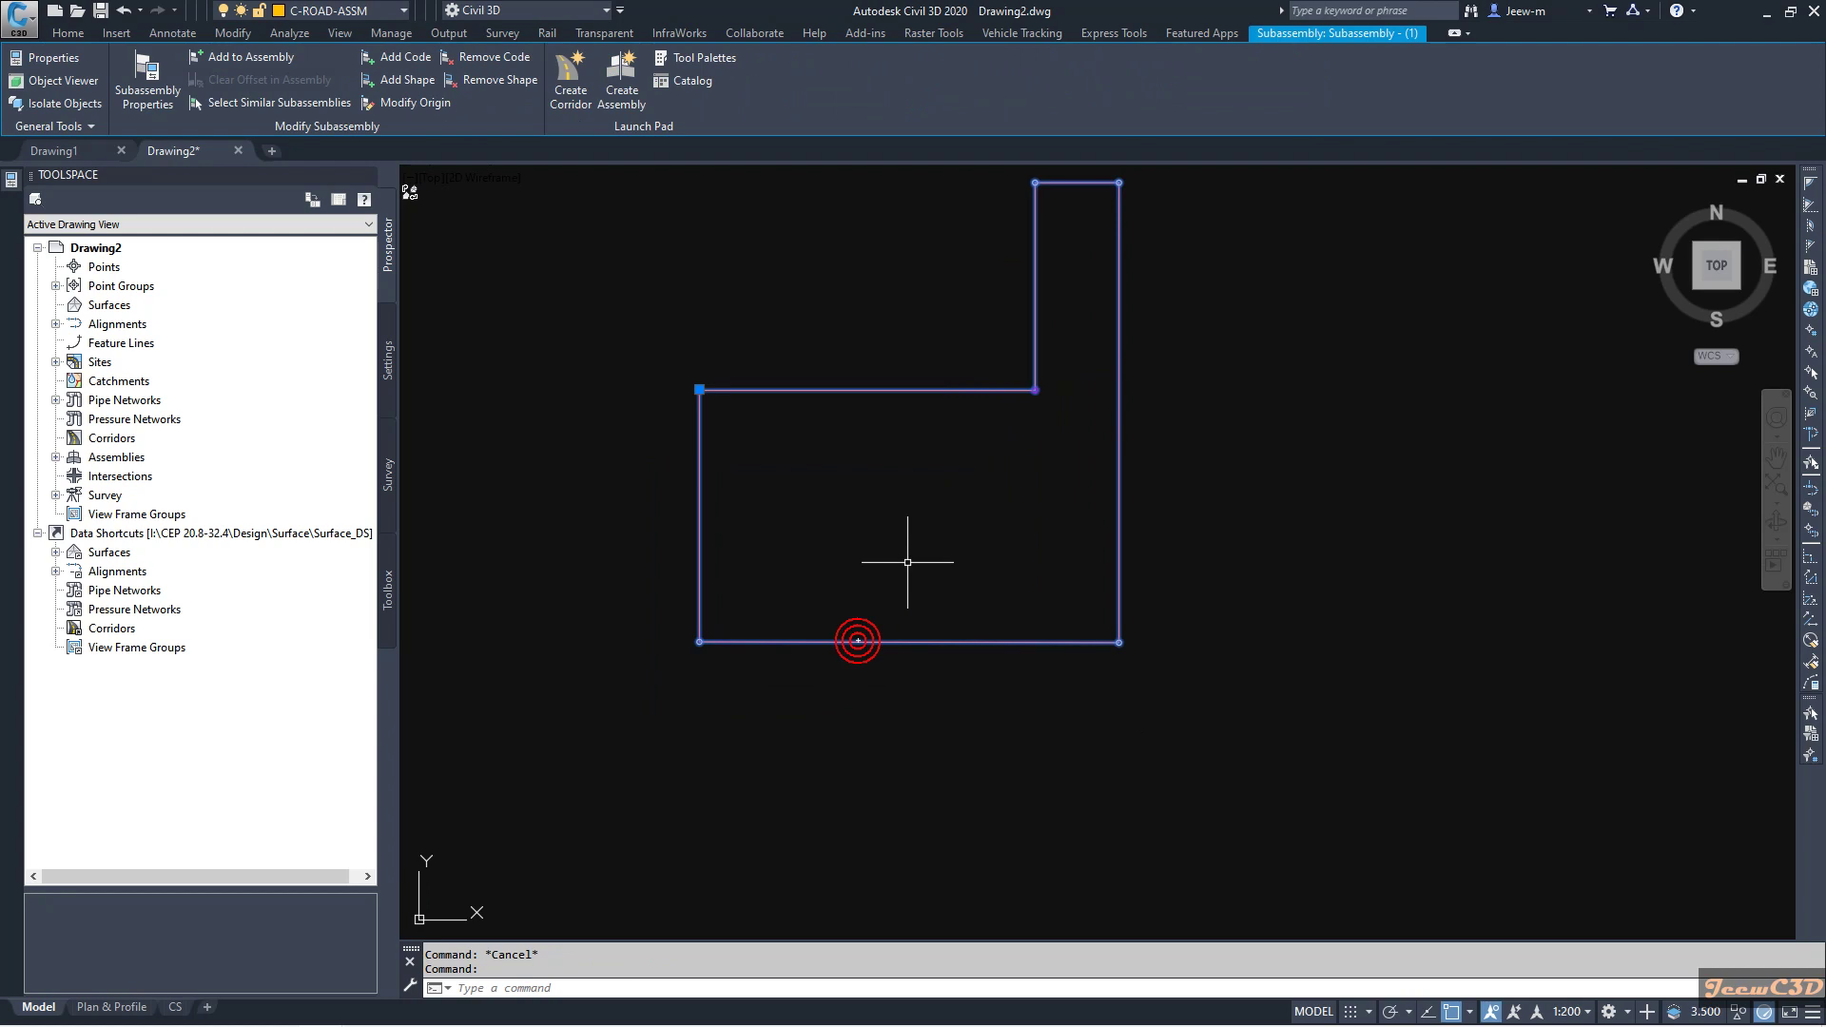
Step: Code the bottom-left corner point of the base as Datum
click(406, 69)
scroll(704, 633, up, 5)
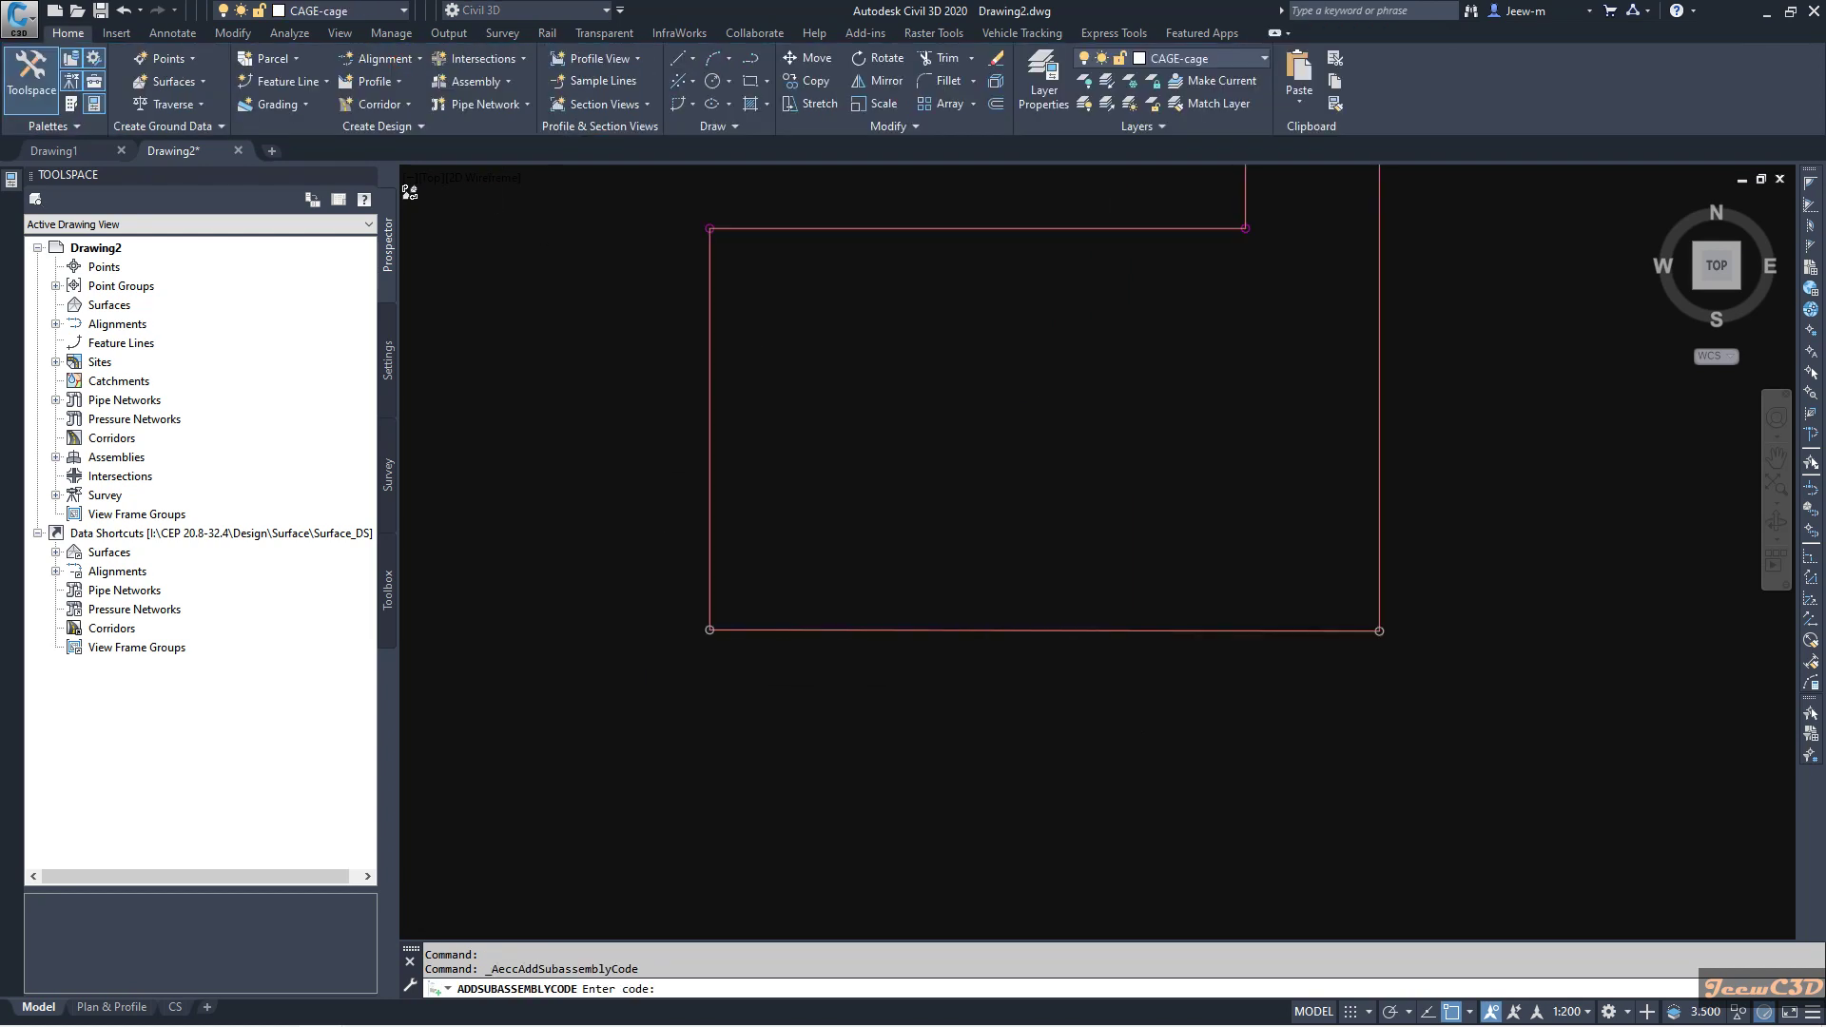
click(671, 986)
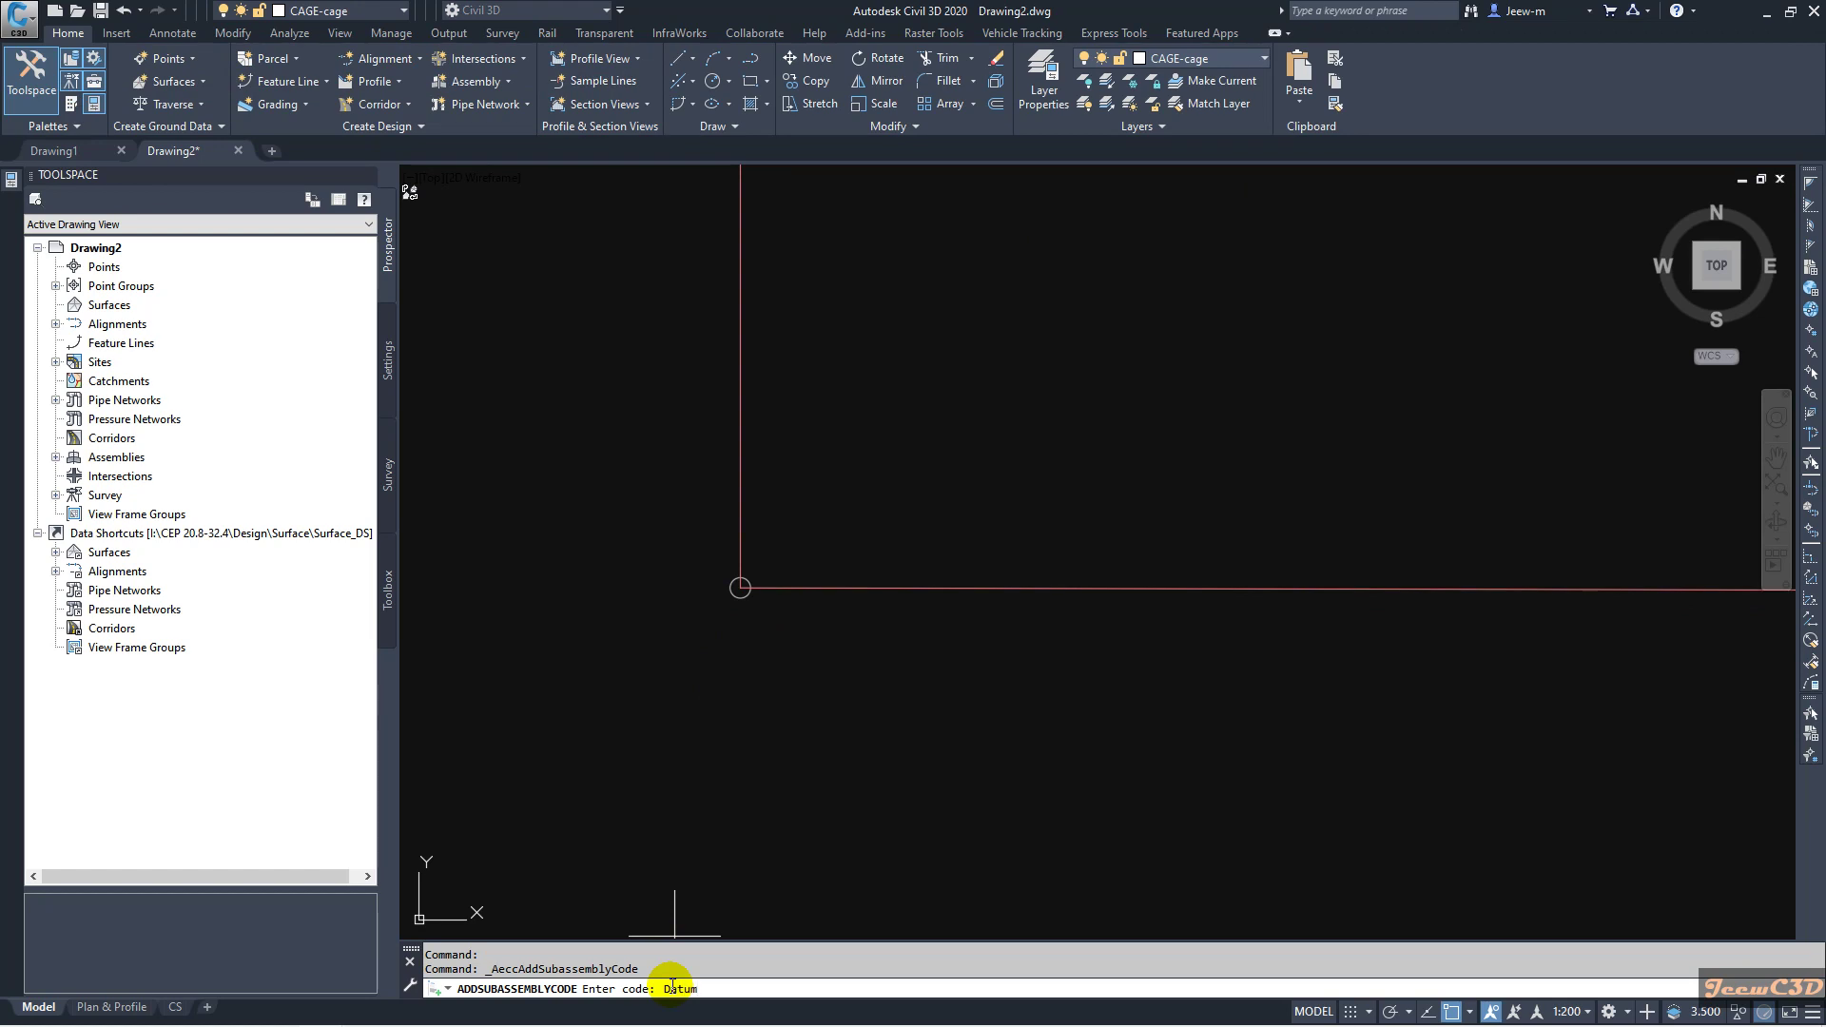
text(Datum)
key(Return)
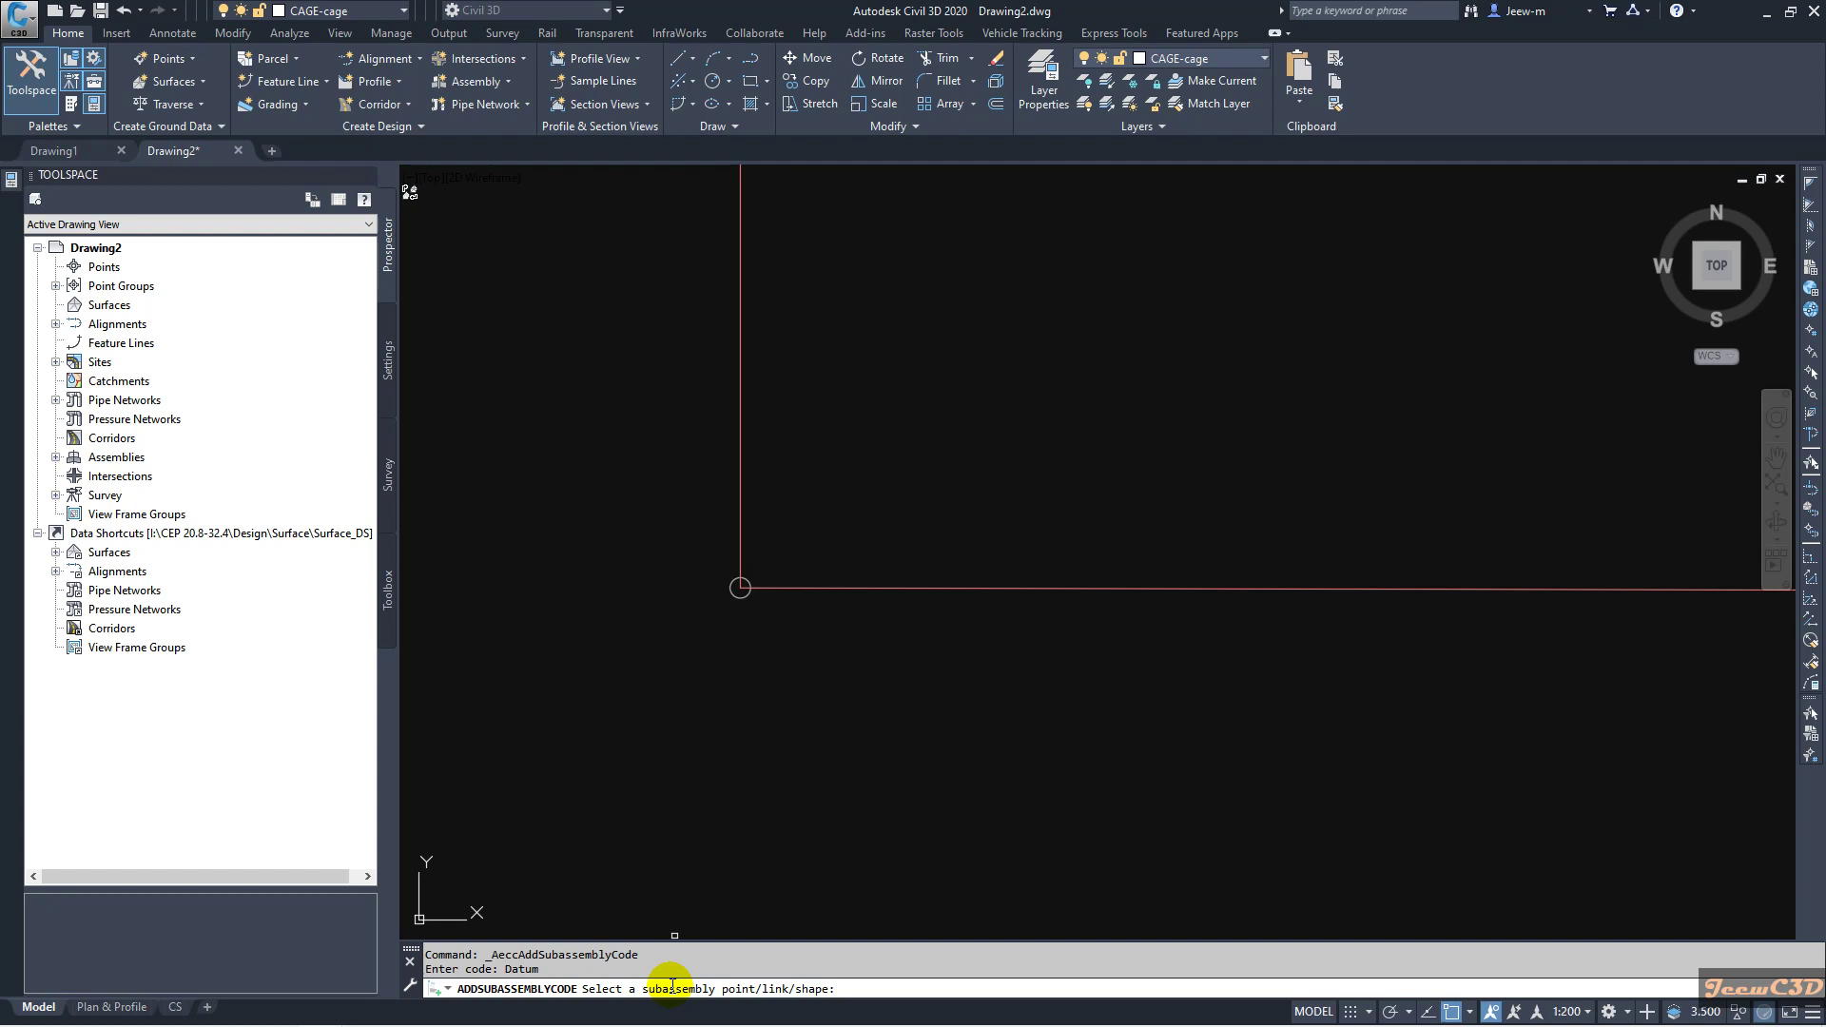
click(740, 588)
scroll(728, 620, down, 2)
middle_drag(955, 622, 637, 624)
Step: Code the bottom-right corner point of the base as Datum too
click(398, 57)
scroll(888, 637, up, 2)
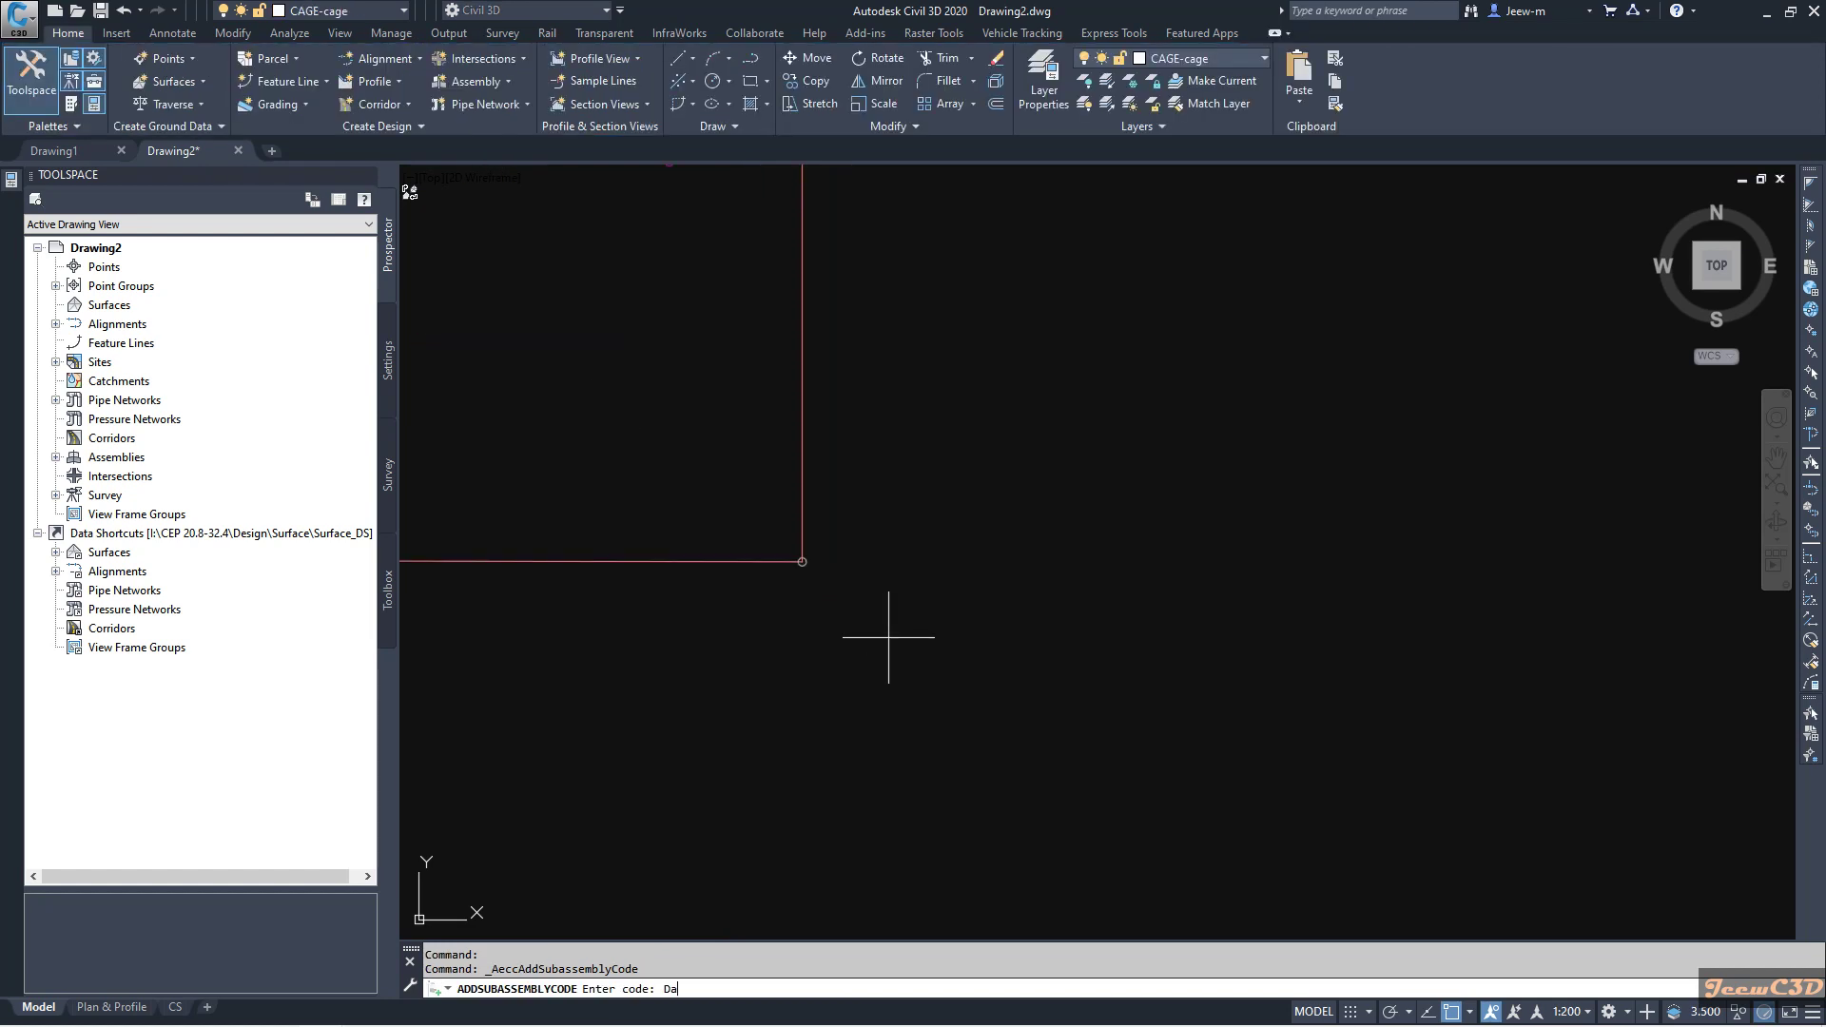
text(Datum)
key(Return)
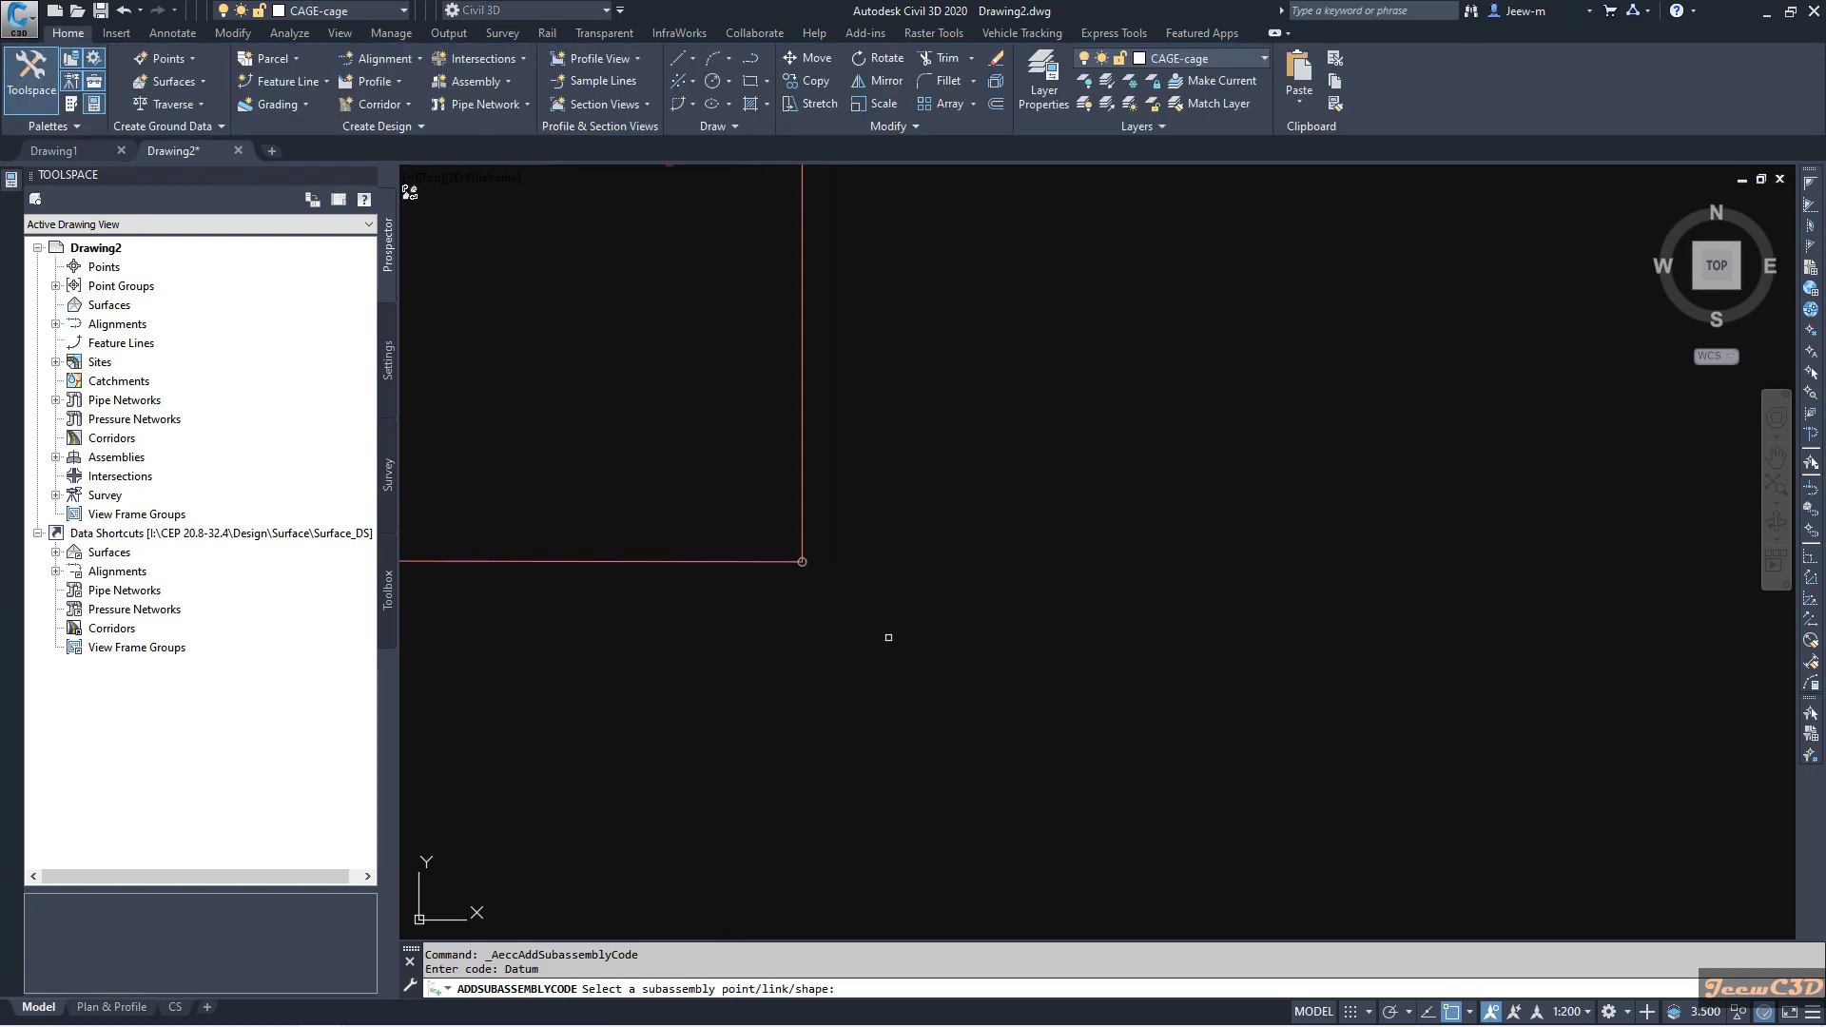
click(805, 563)
scroll(790, 616, down, 2)
key(Escape)
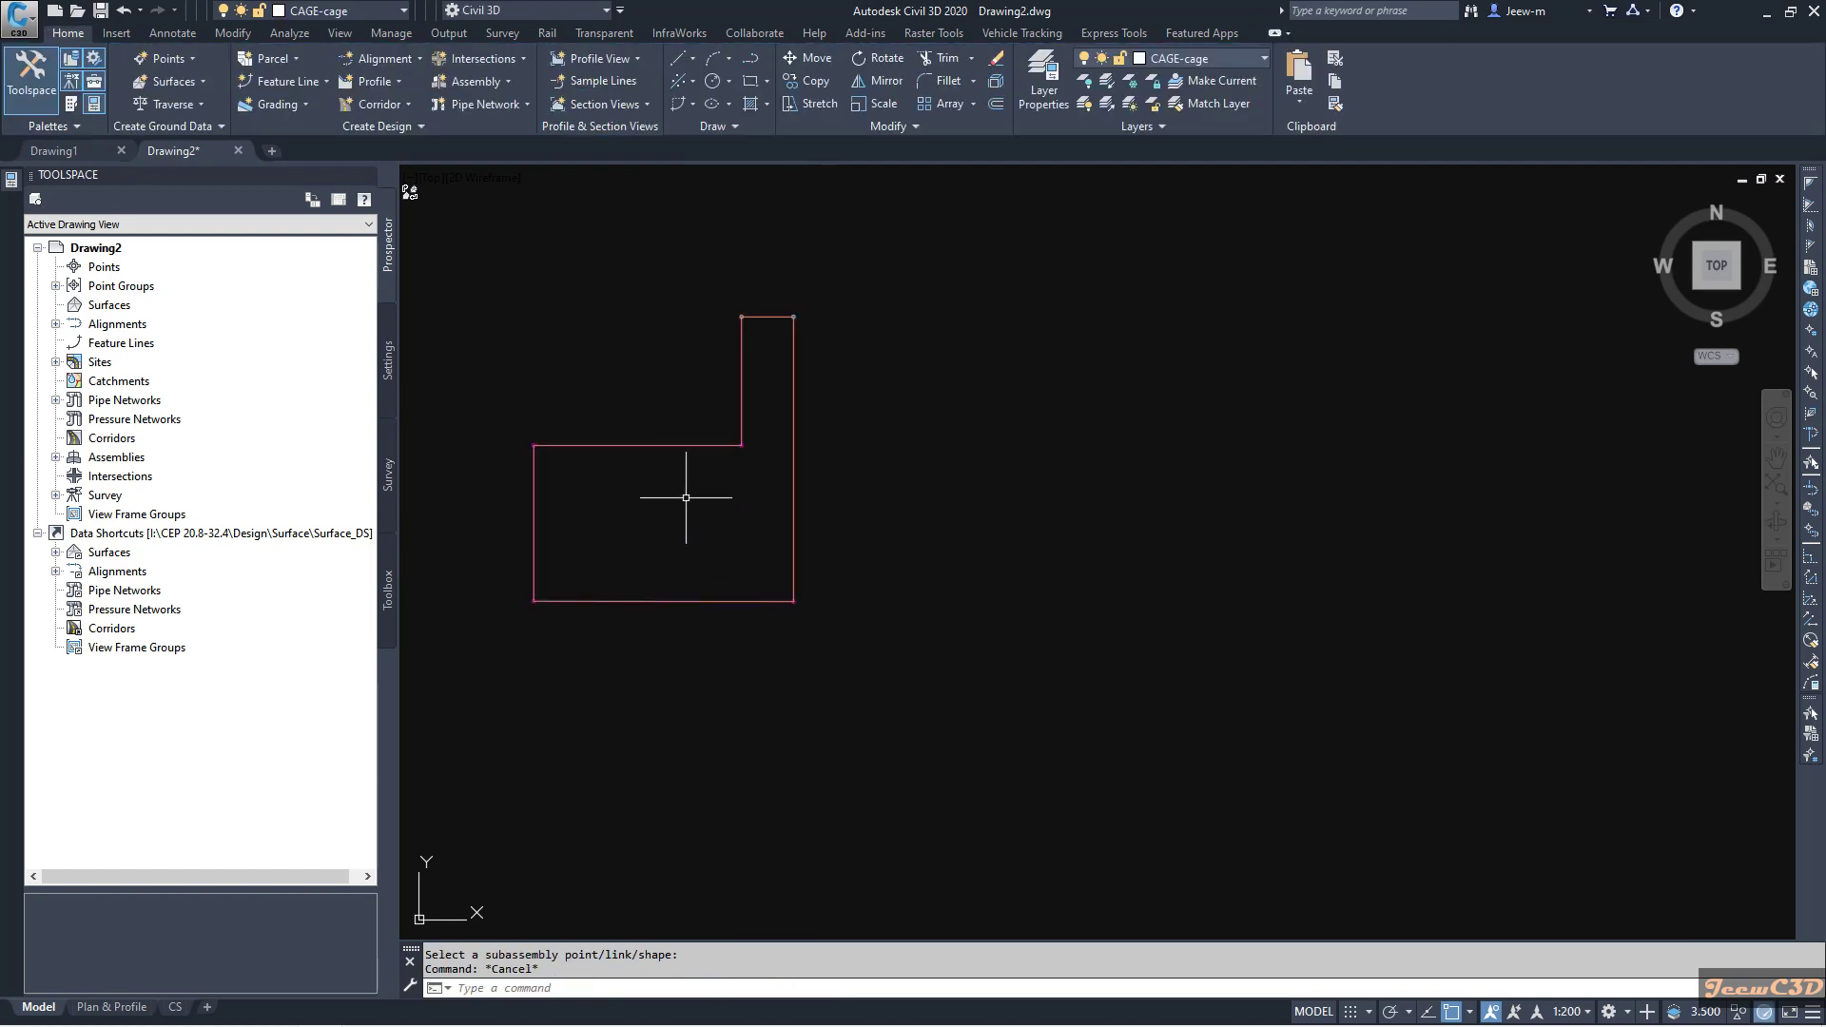
scroll(746, 355, up, 8)
middle_drag(664, 573, 744, 452)
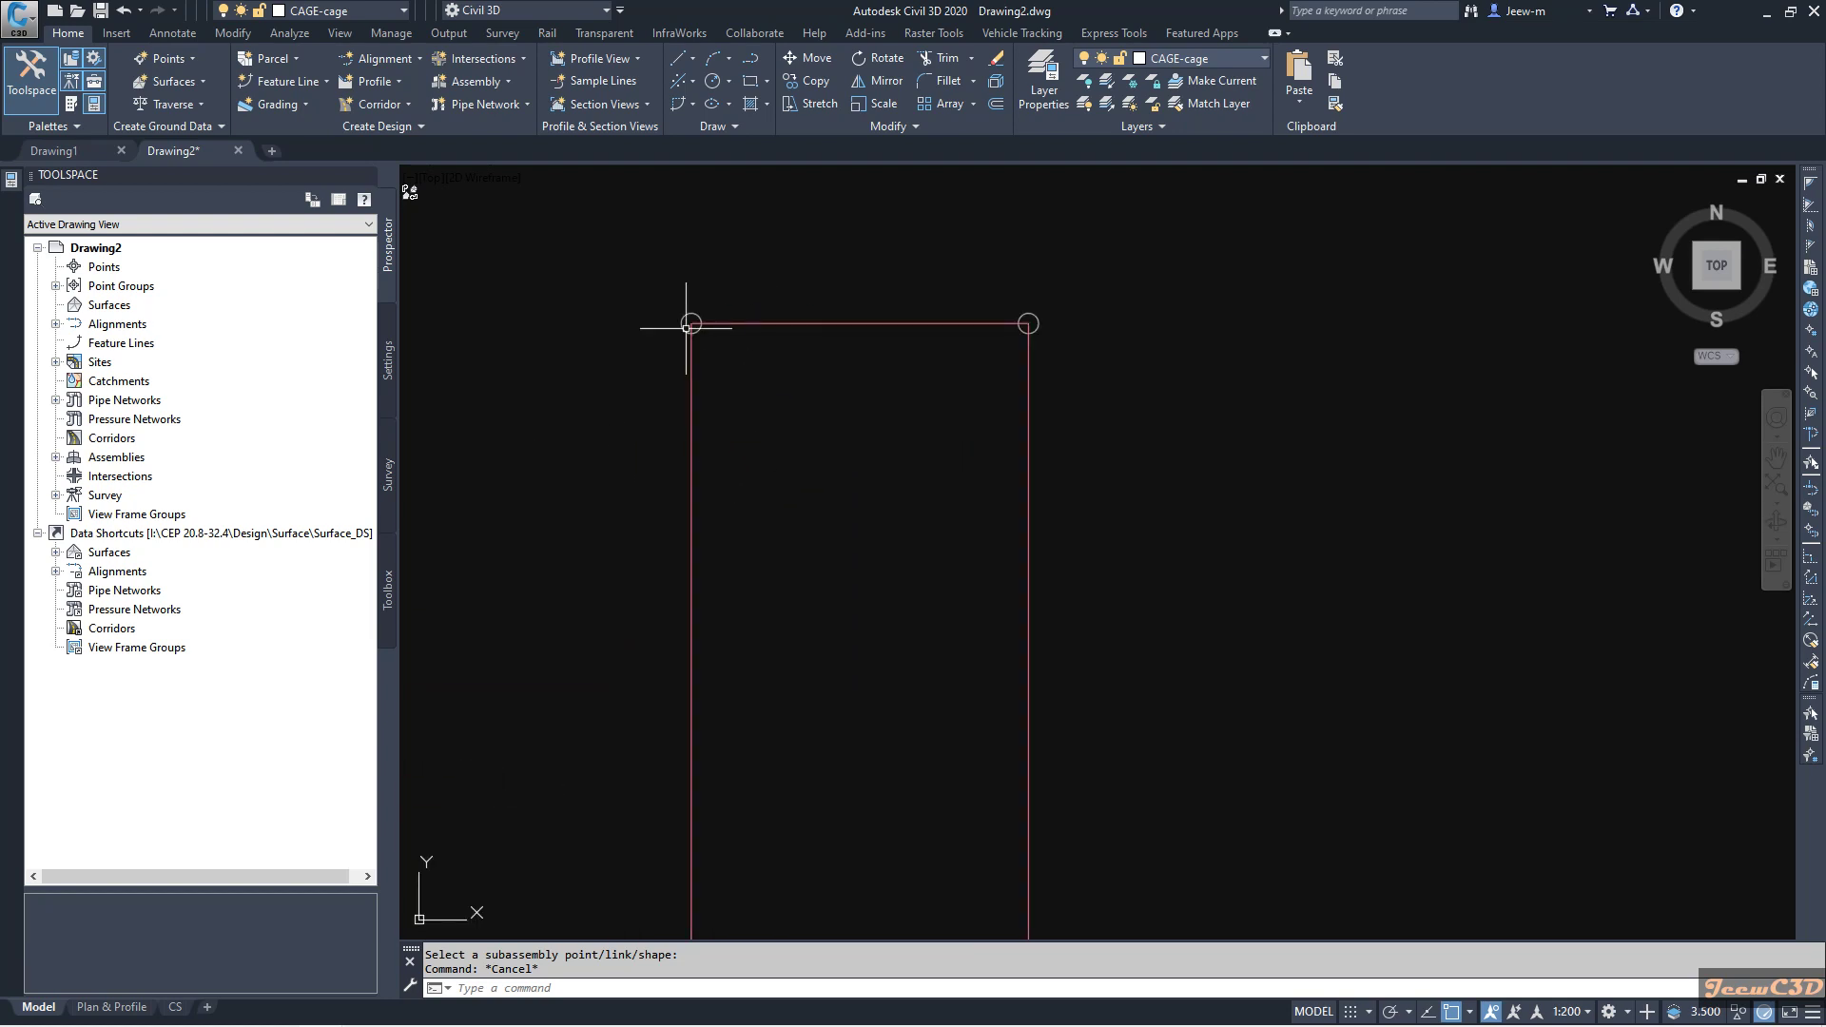
Step: Assign the code Top to the top link of the tall upright part
click(691, 482)
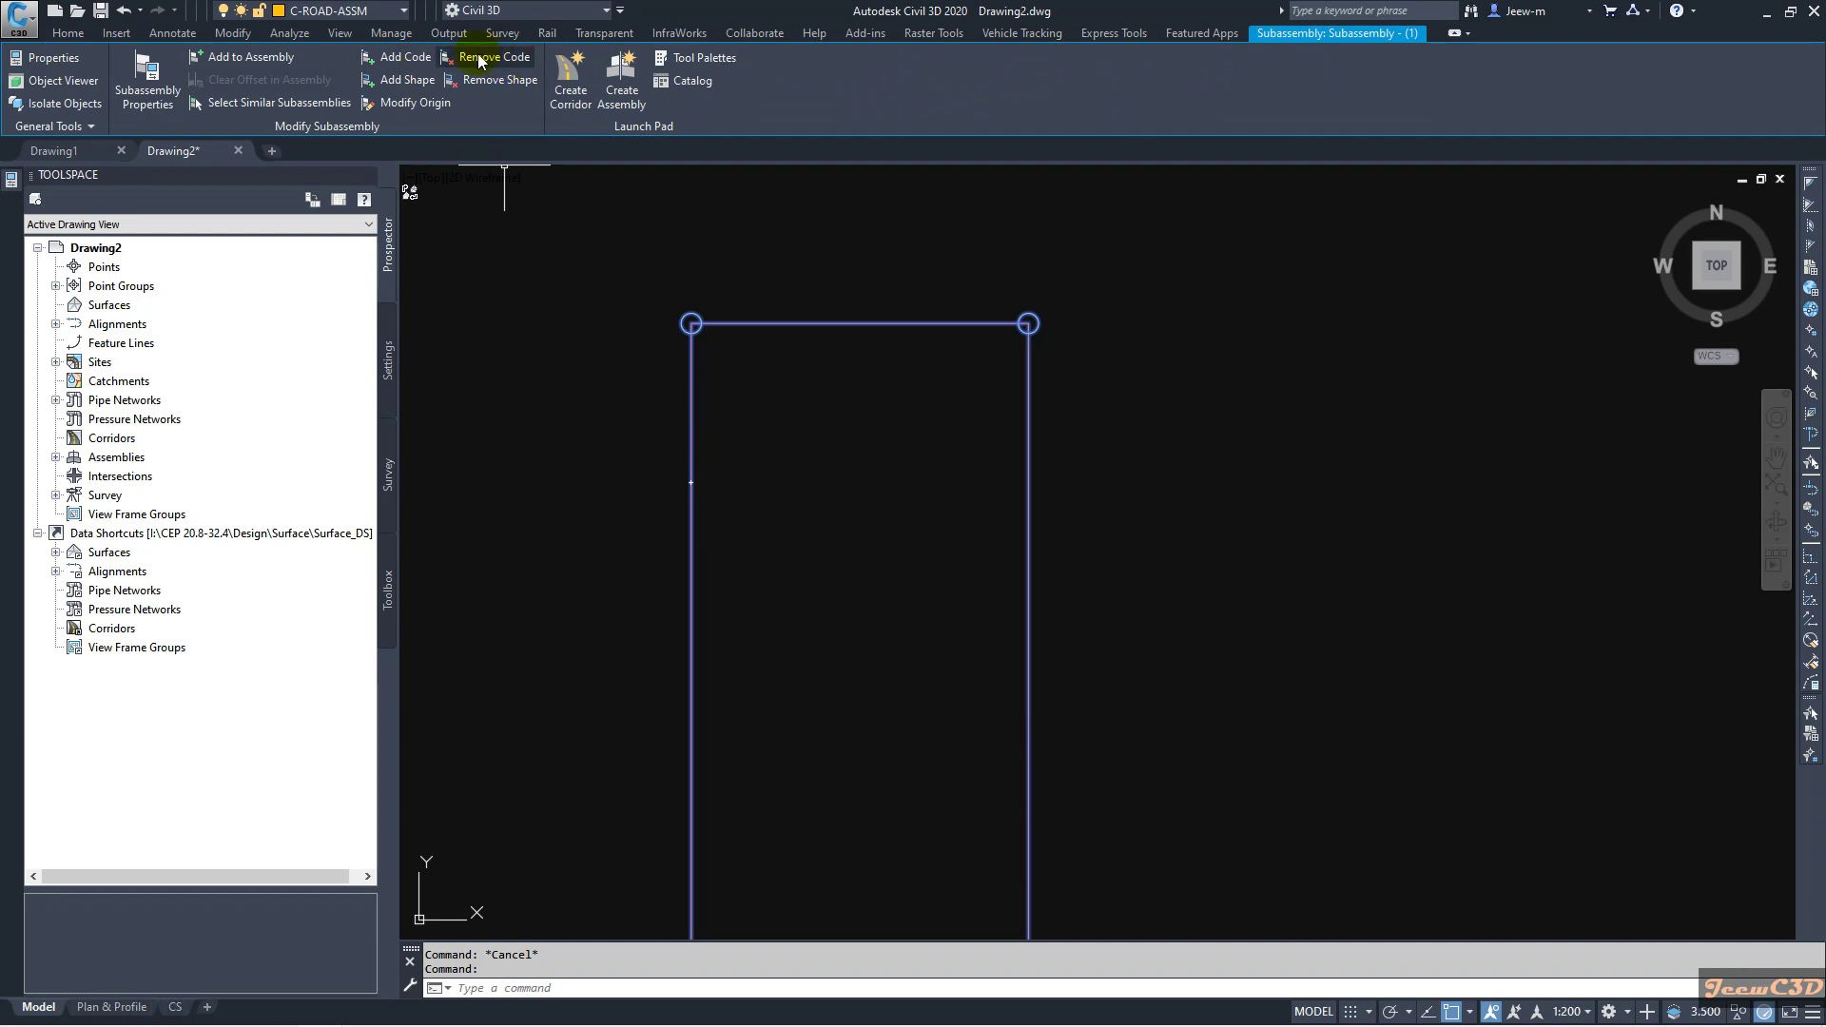
scroll(531, 513, down, 4)
scroll(532, 514, up, 4)
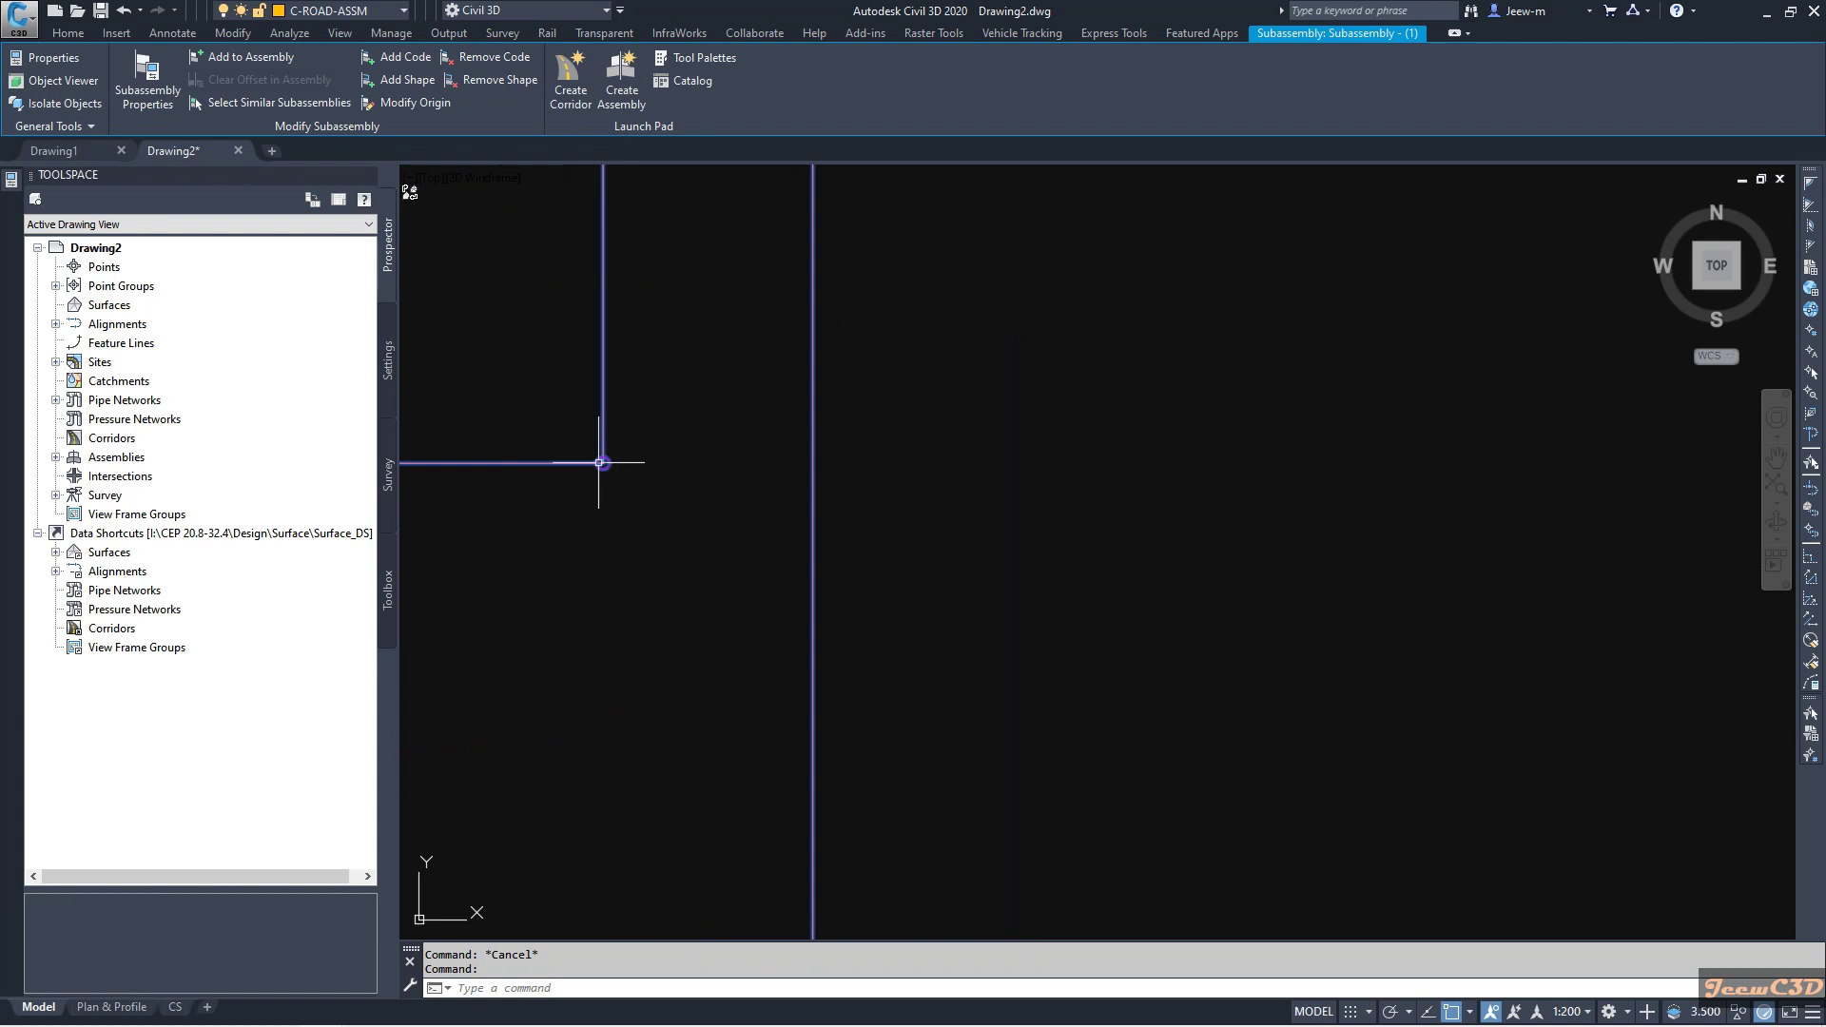
scroll(693, 546, down, 2)
click(420, 63)
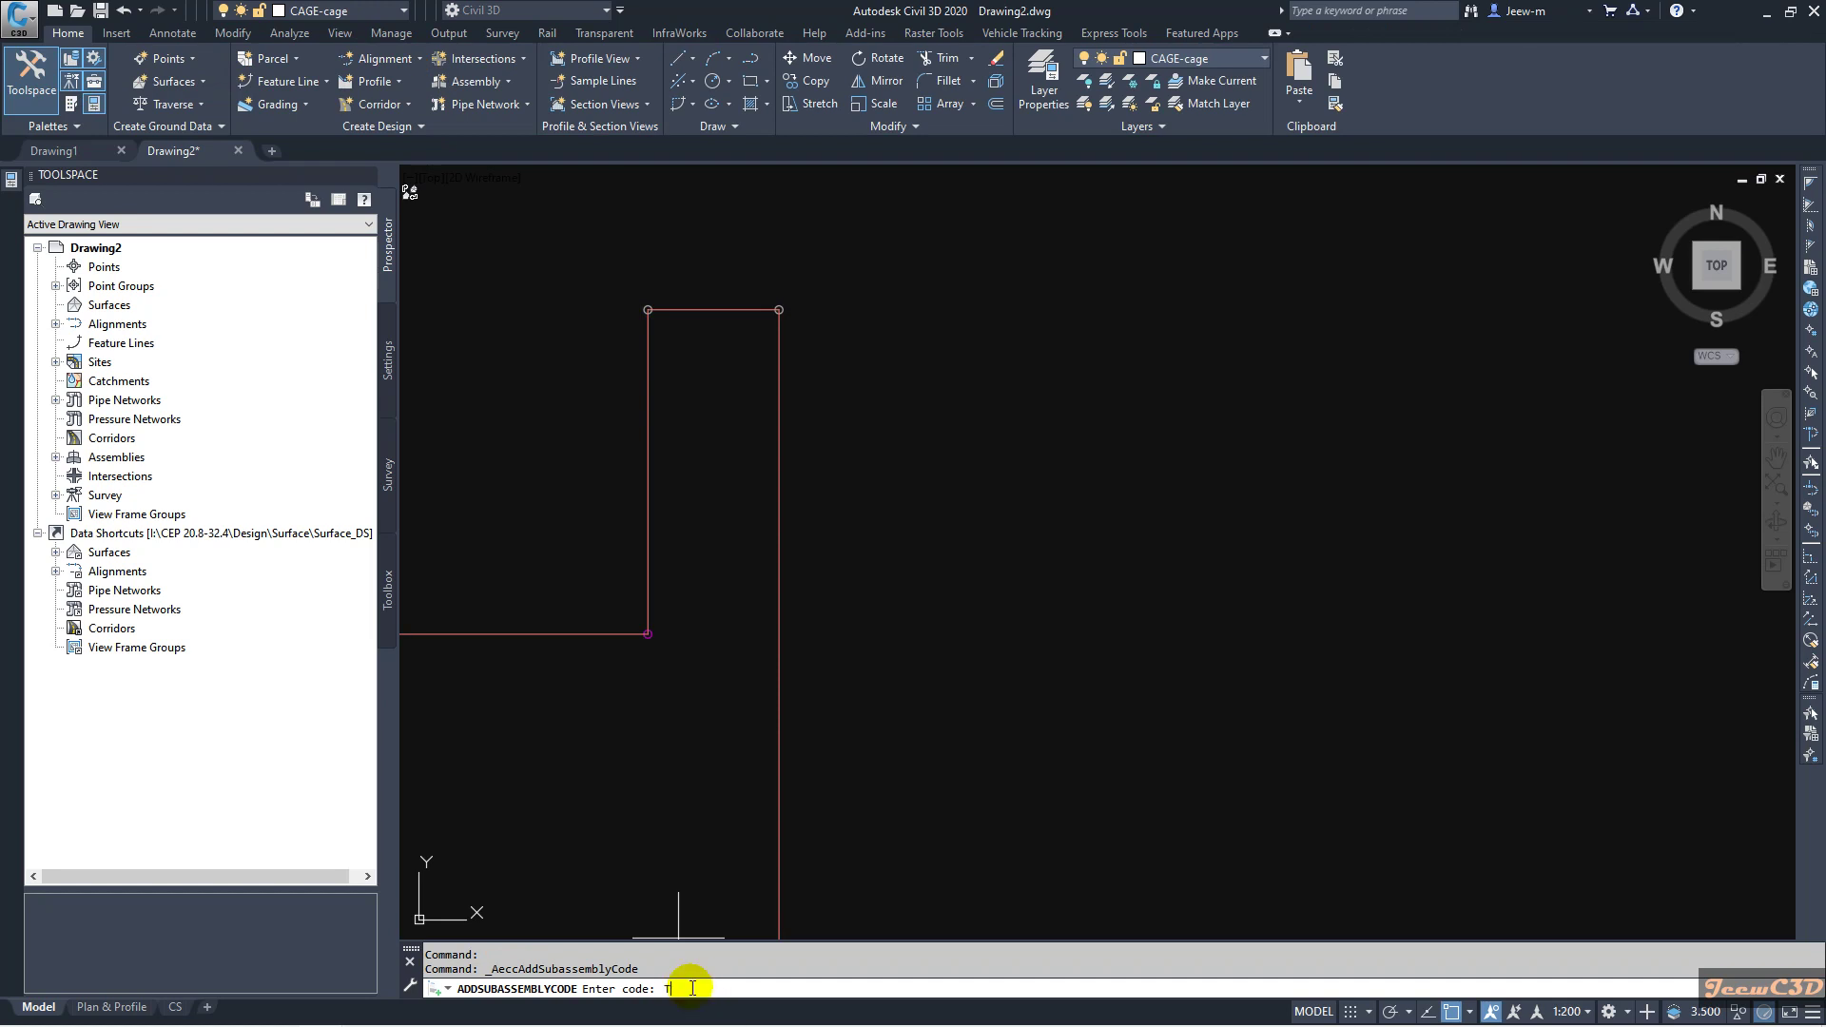
key(Return)
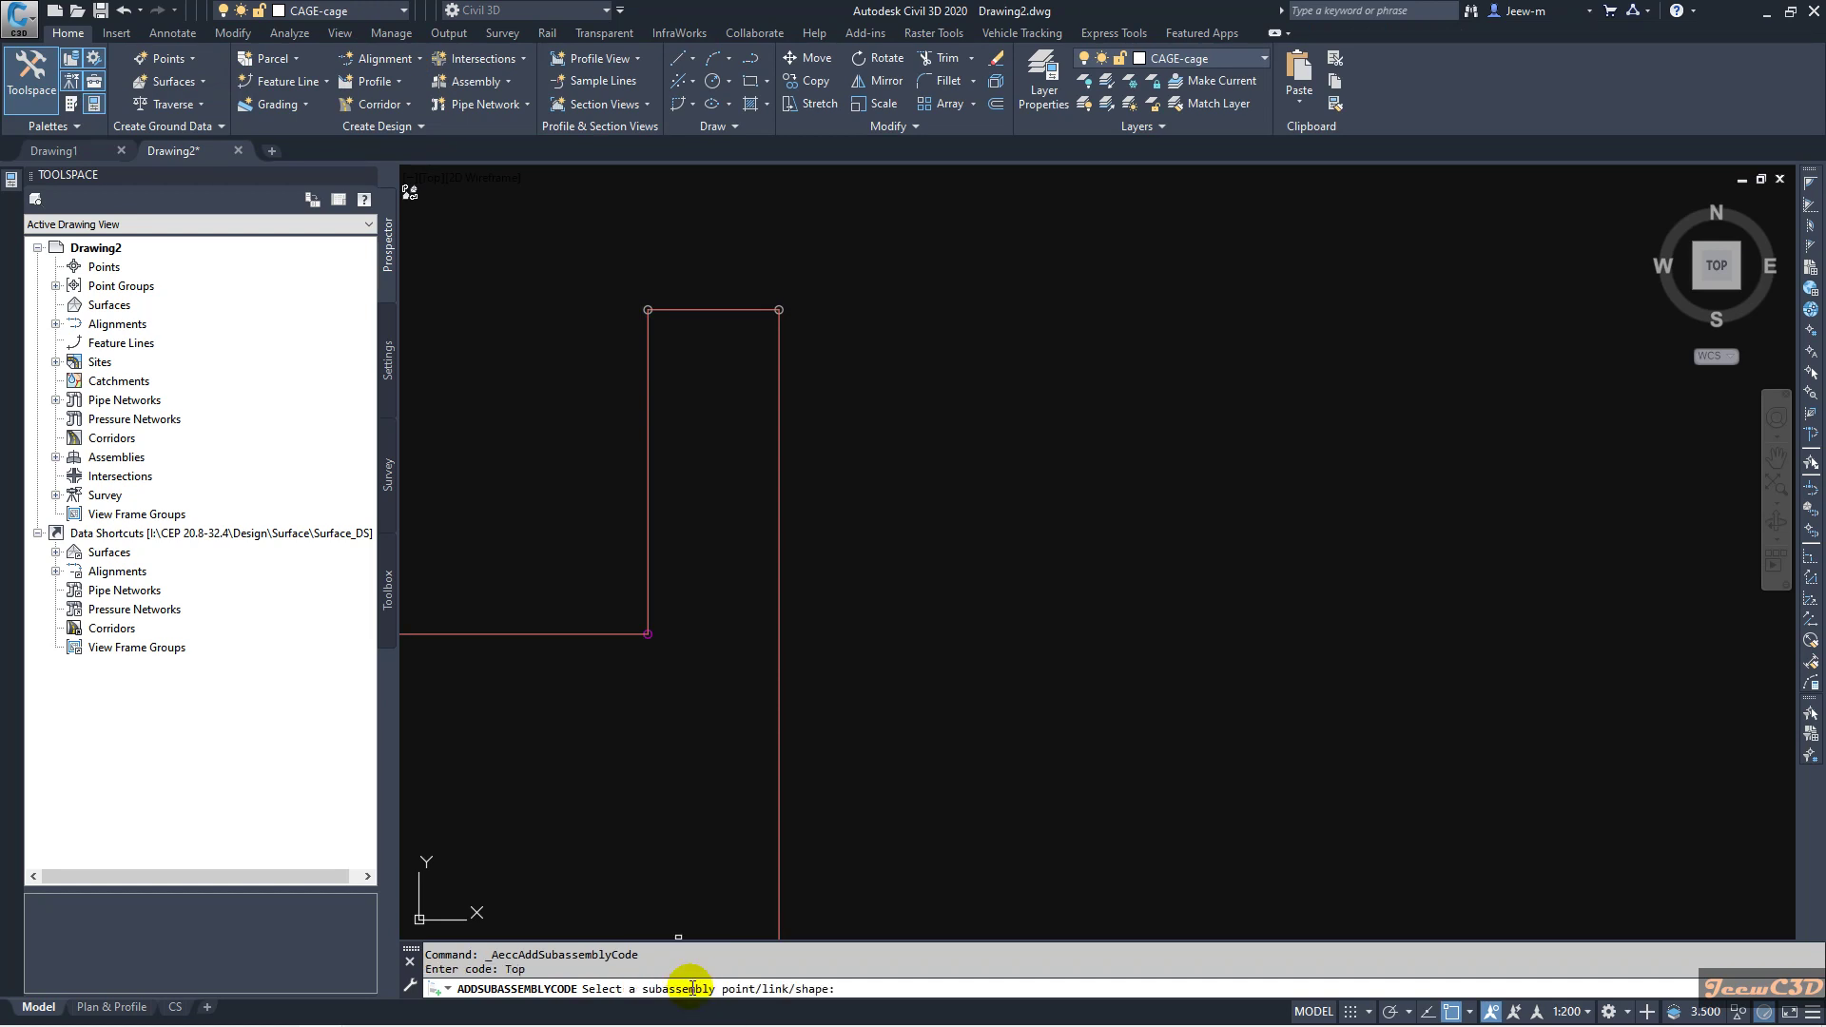
click(698, 311)
scroll(671, 328, up, 6)
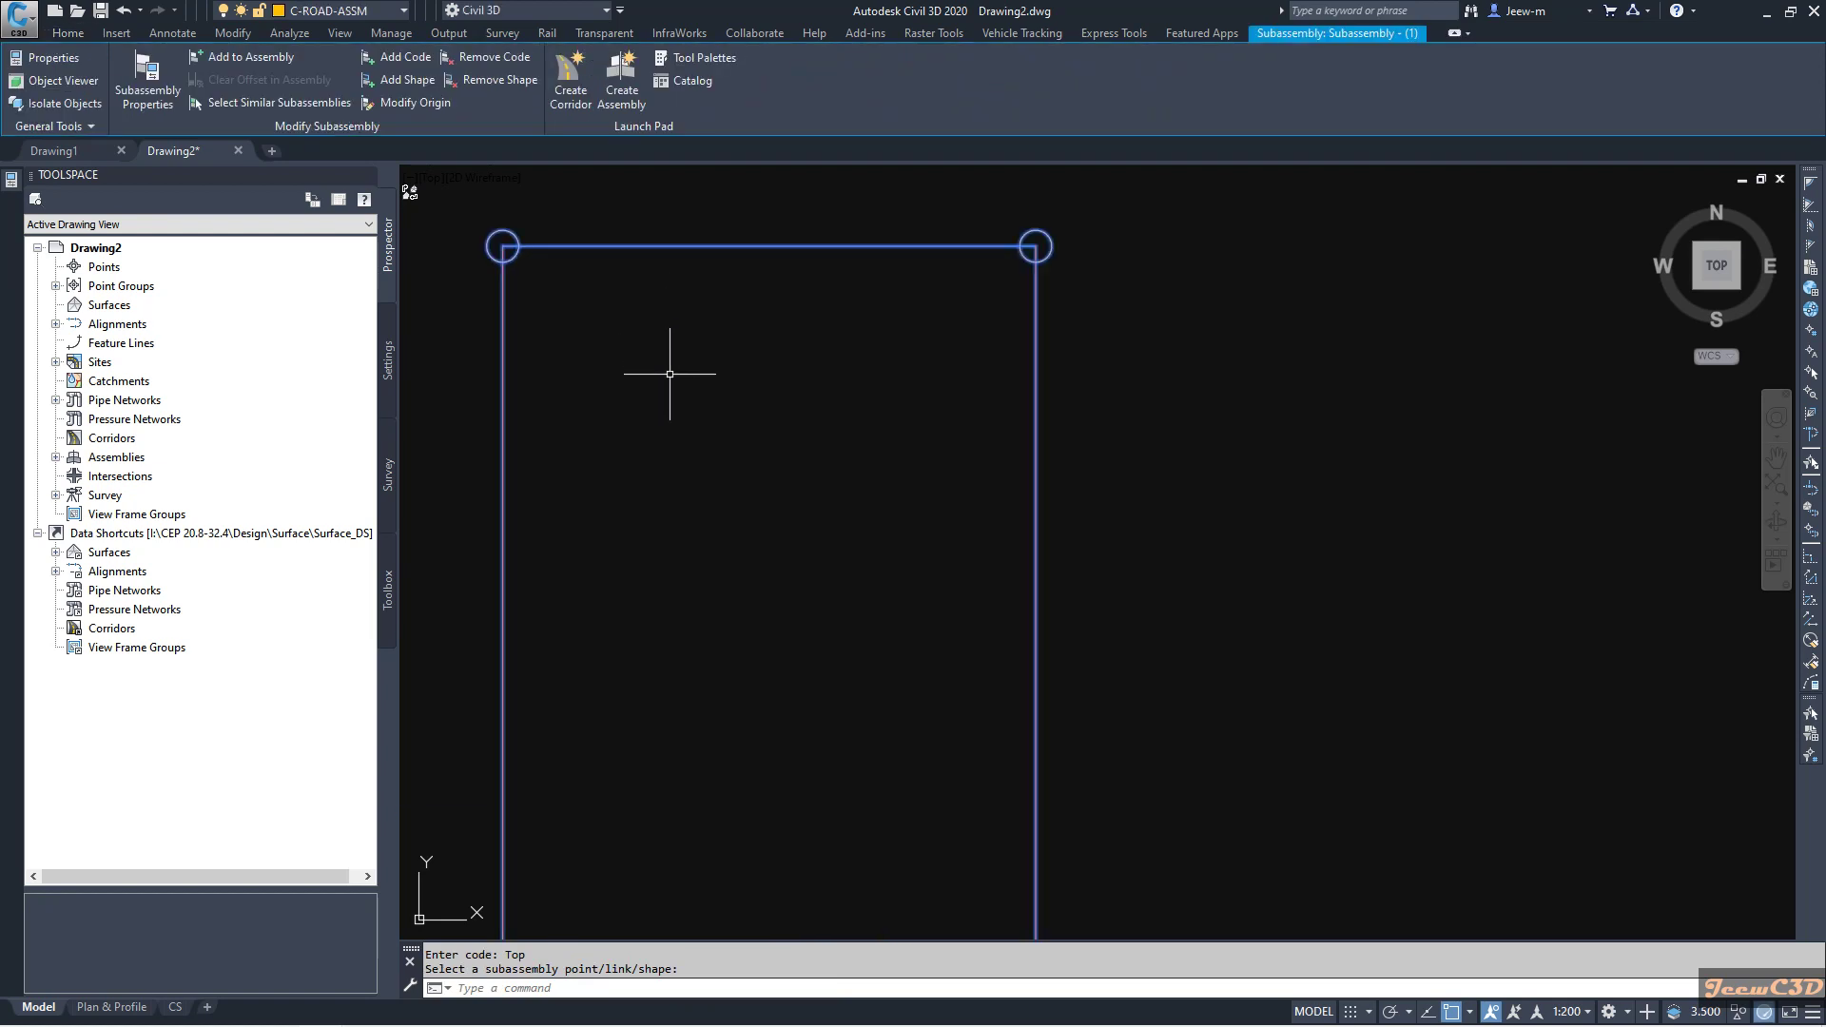
key(Escape)
Step: Reselect the subassembly and zoom out to show the whole outline
scroll(718, 466, down, 5)
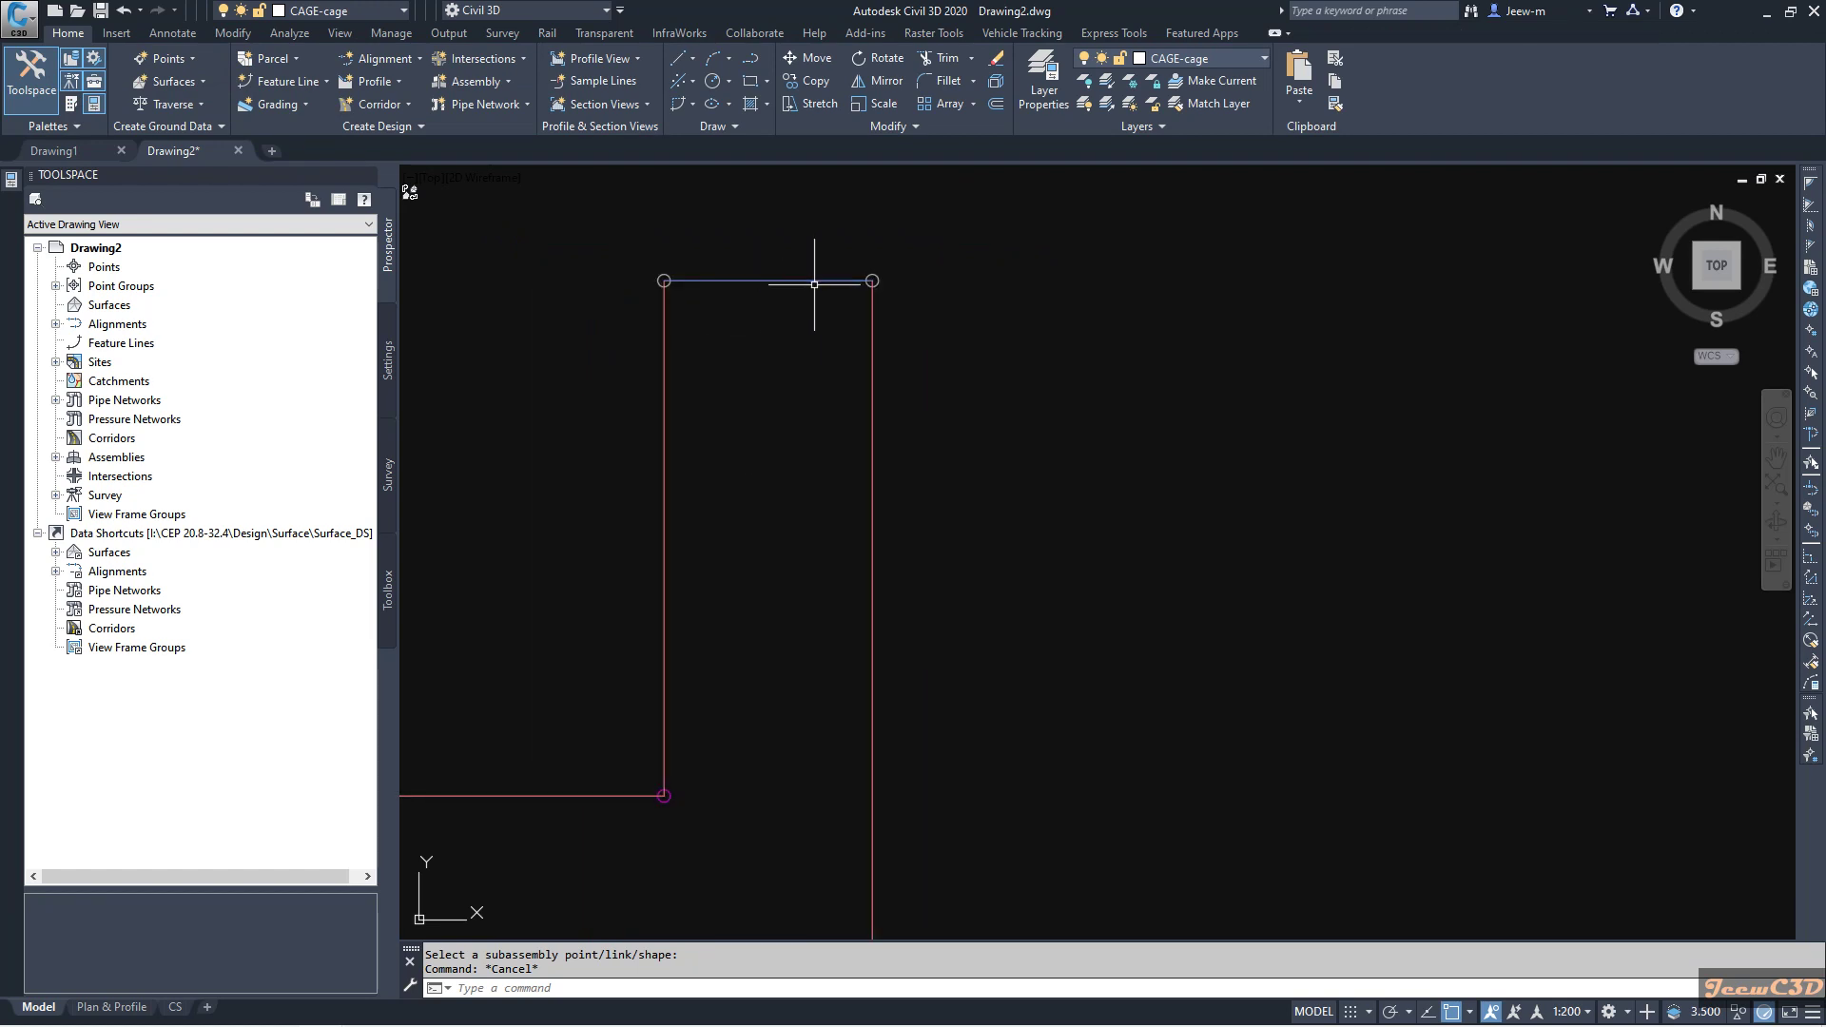
scroll(733, 380, down, 2)
middle_drag(618, 480, 693, 478)
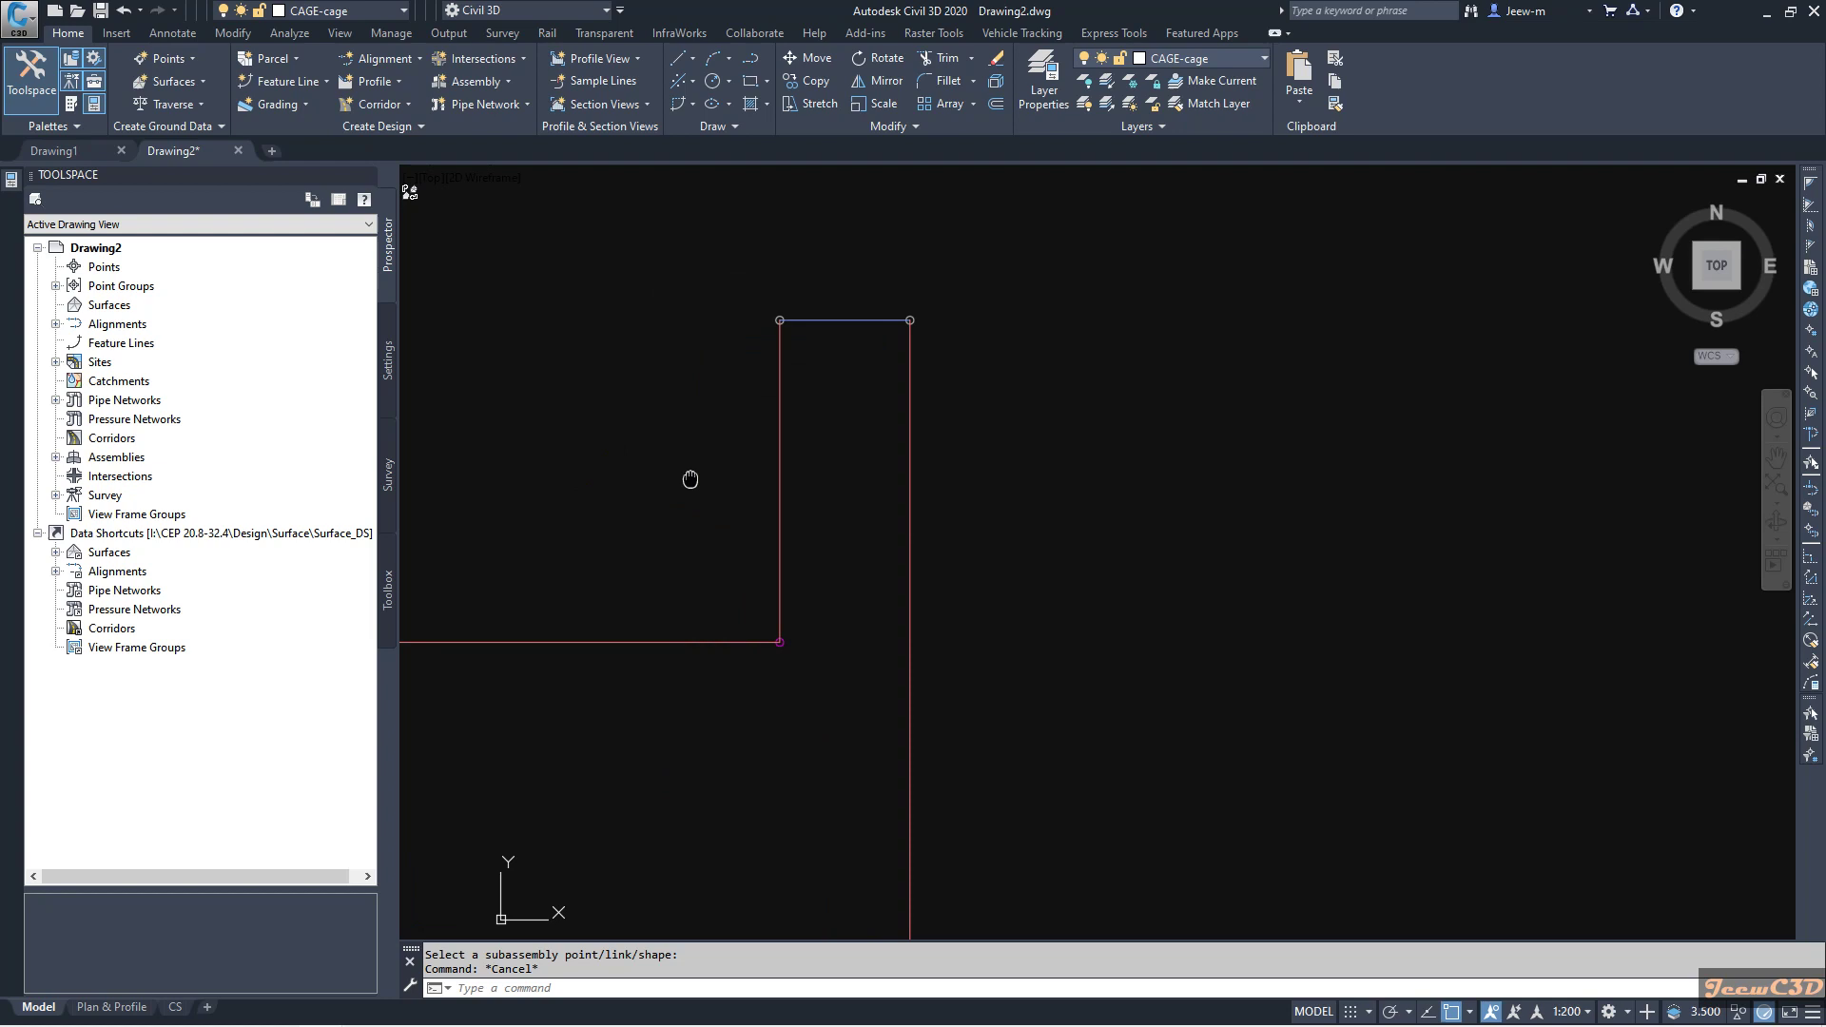
click(782, 427)
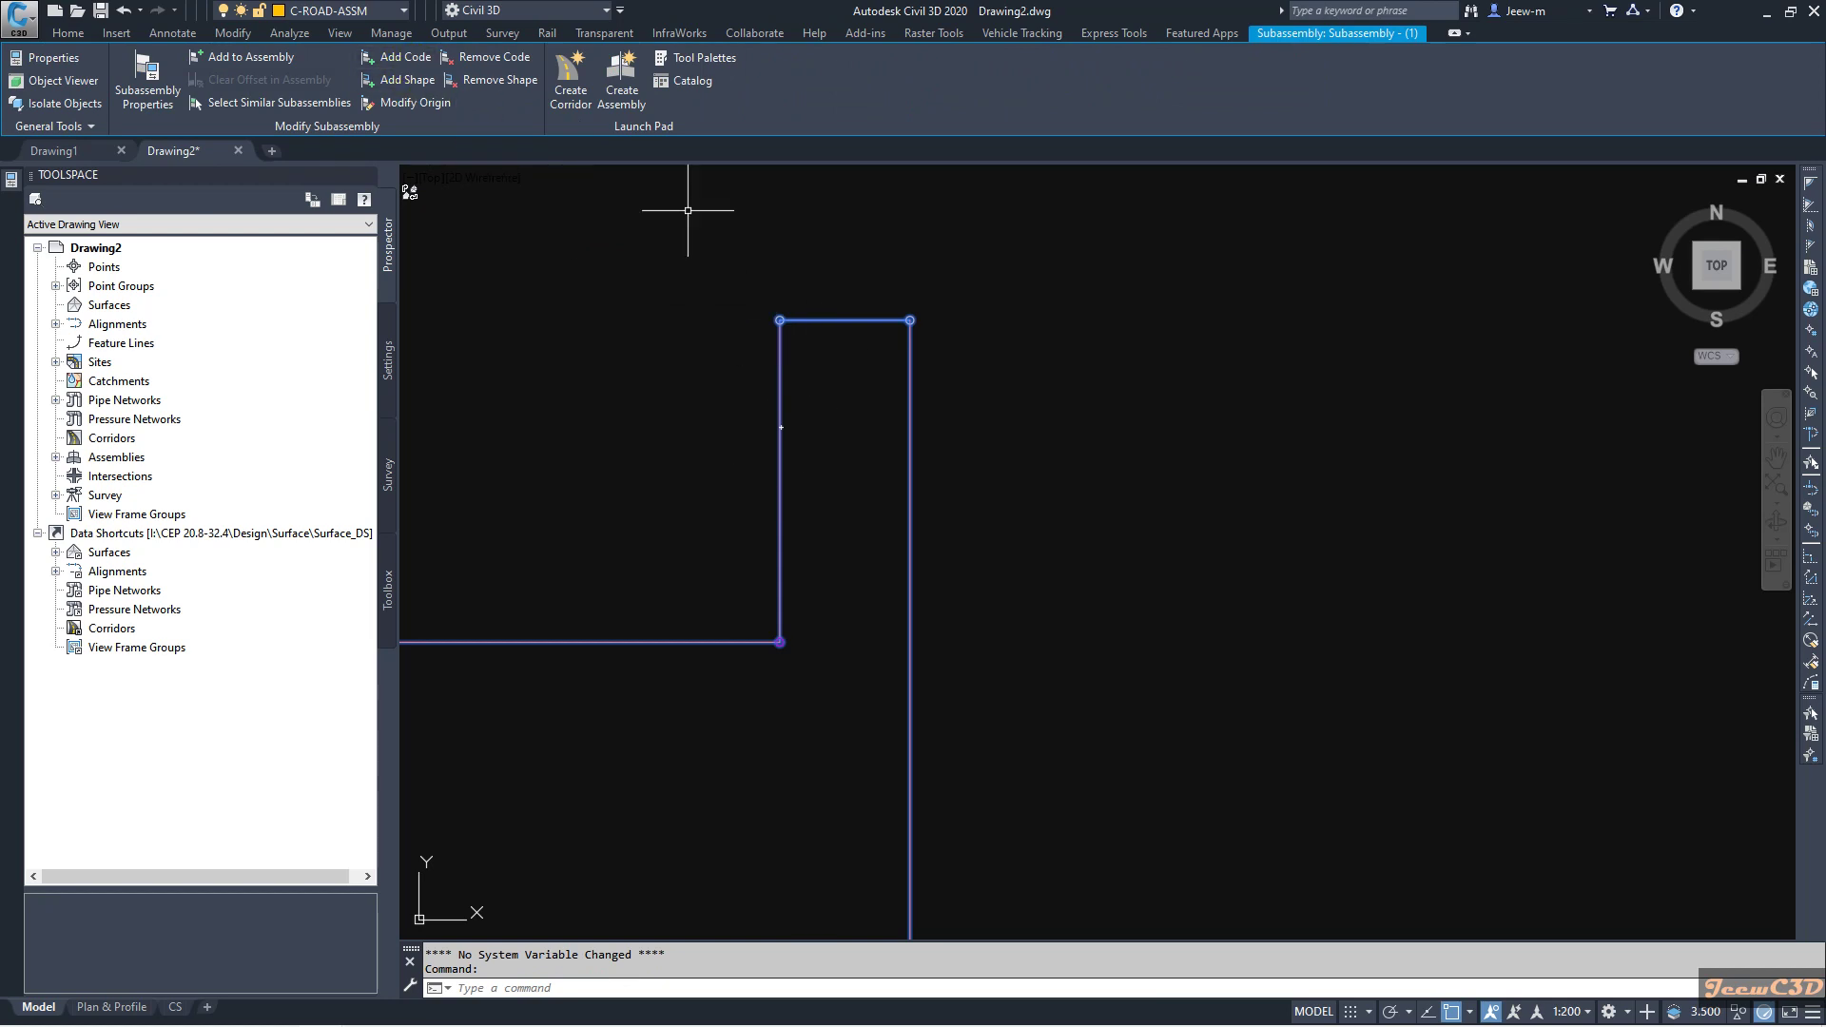
middle_drag(653, 530, 777, 413)
scroll(967, 428, down, 2)
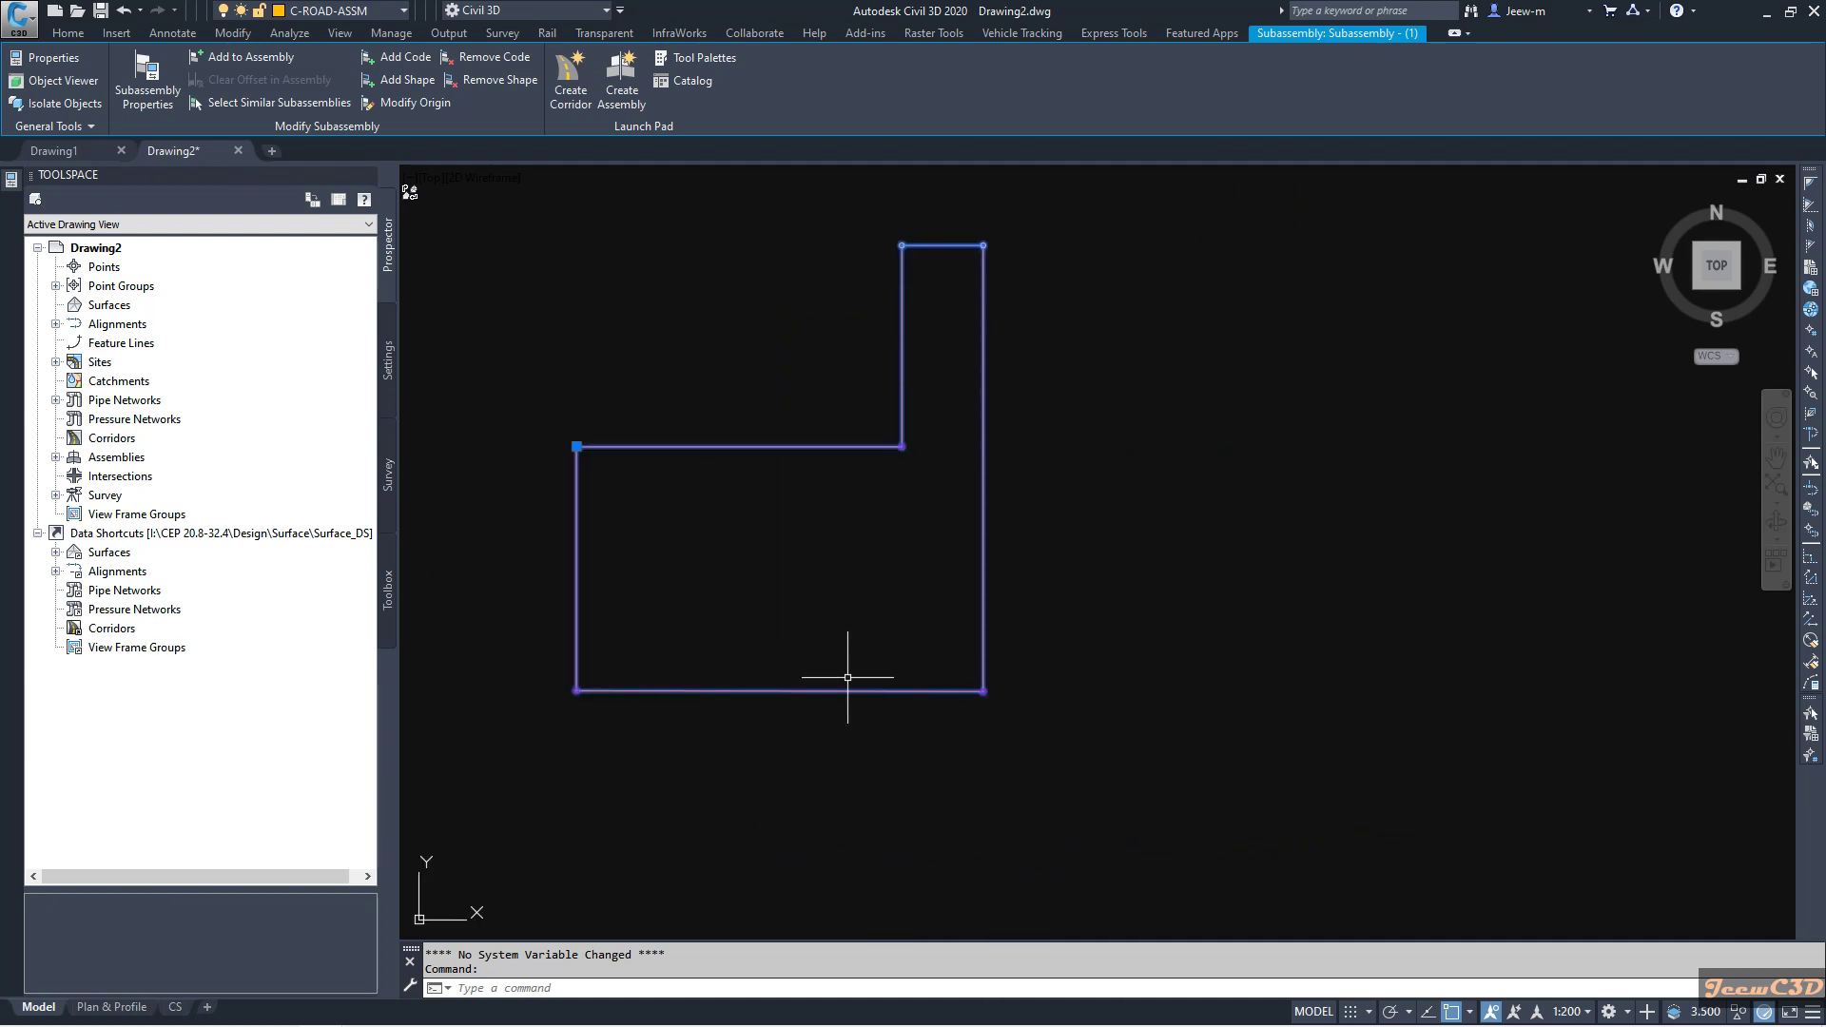
Step: Give the upper-right corner of the tall upright part the code Top
click(406, 58)
scroll(894, 246, up, 8)
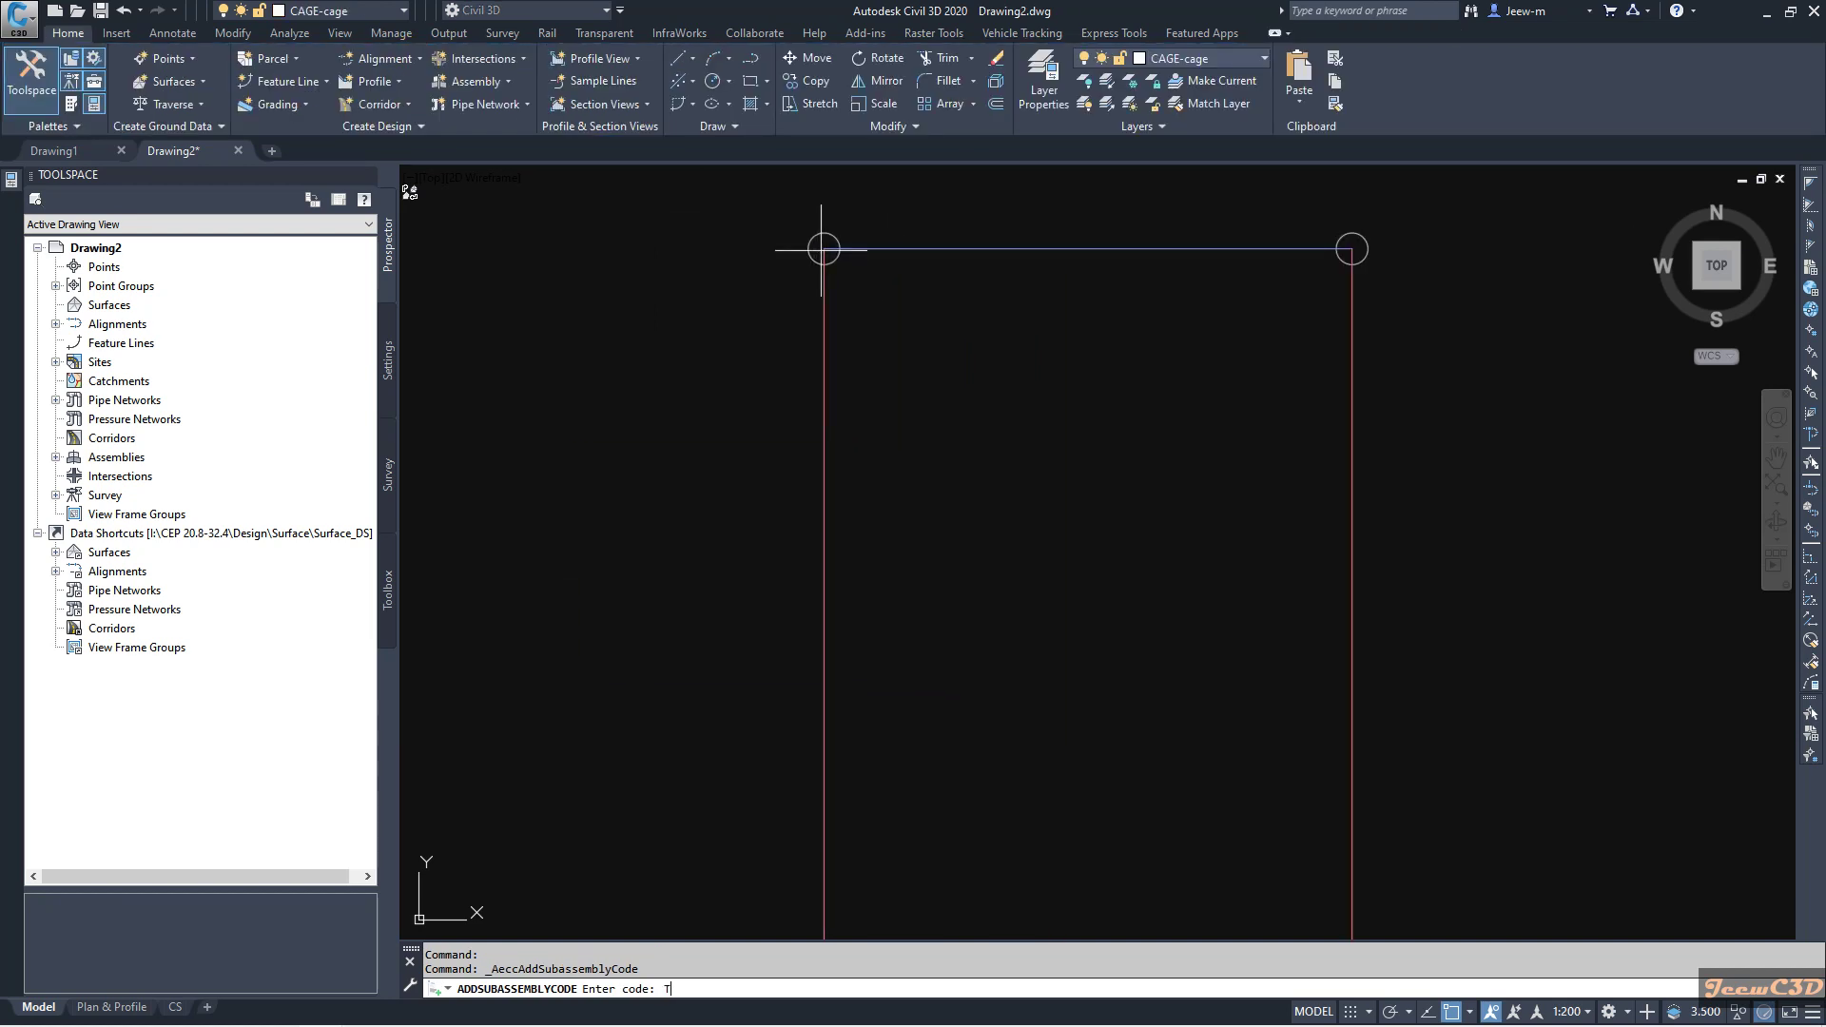
key(Return)
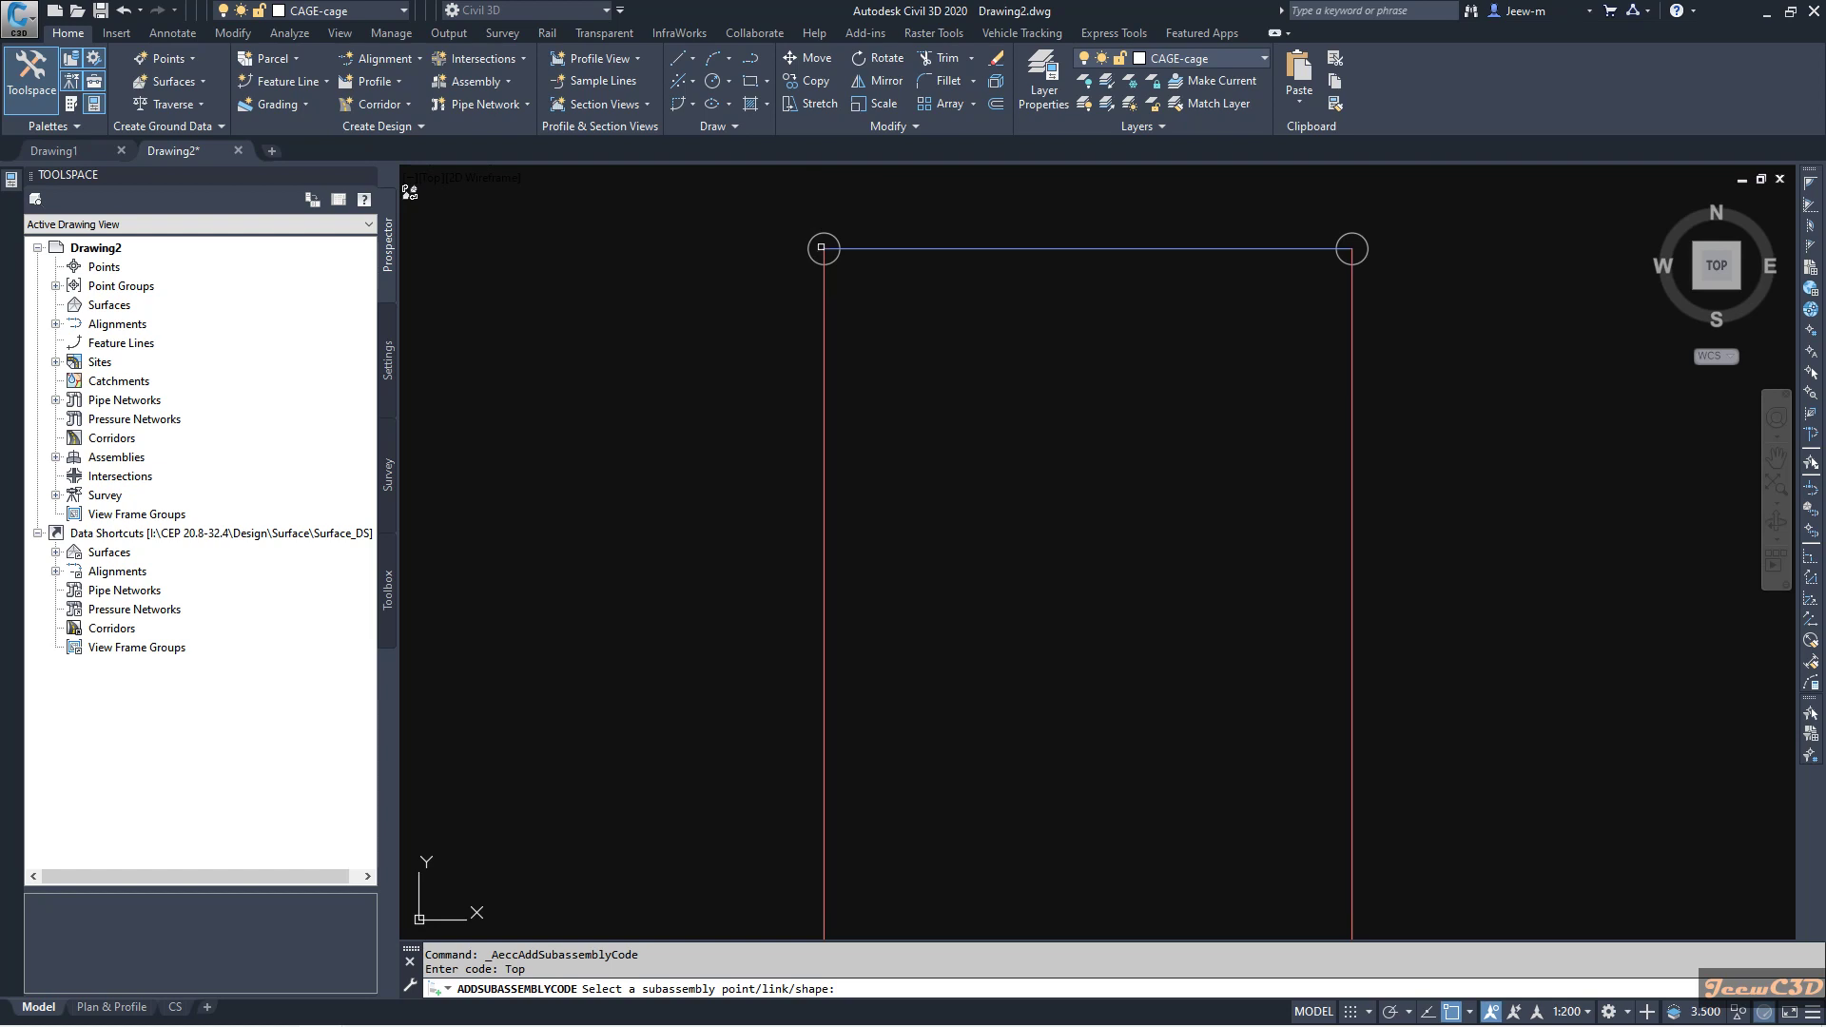
click(813, 240)
scroll(880, 337, down, 2)
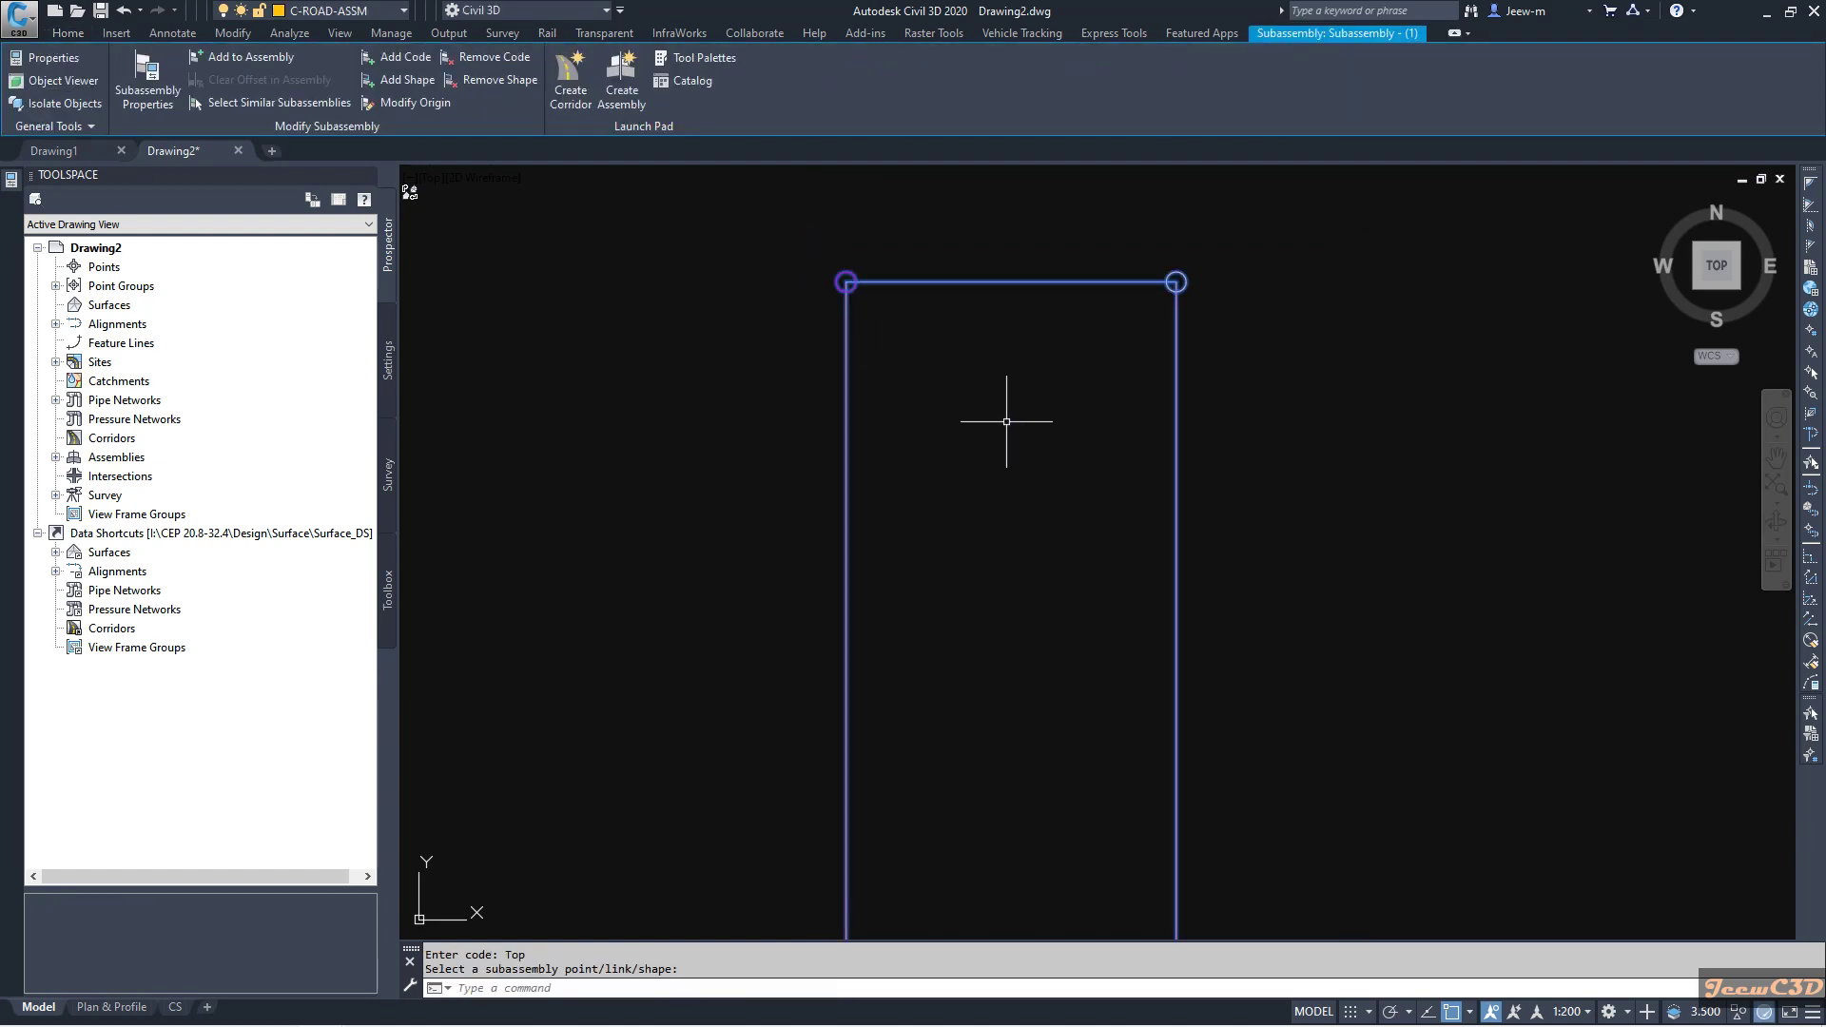
key(Escape)
middle_drag(983, 338, 721, 396)
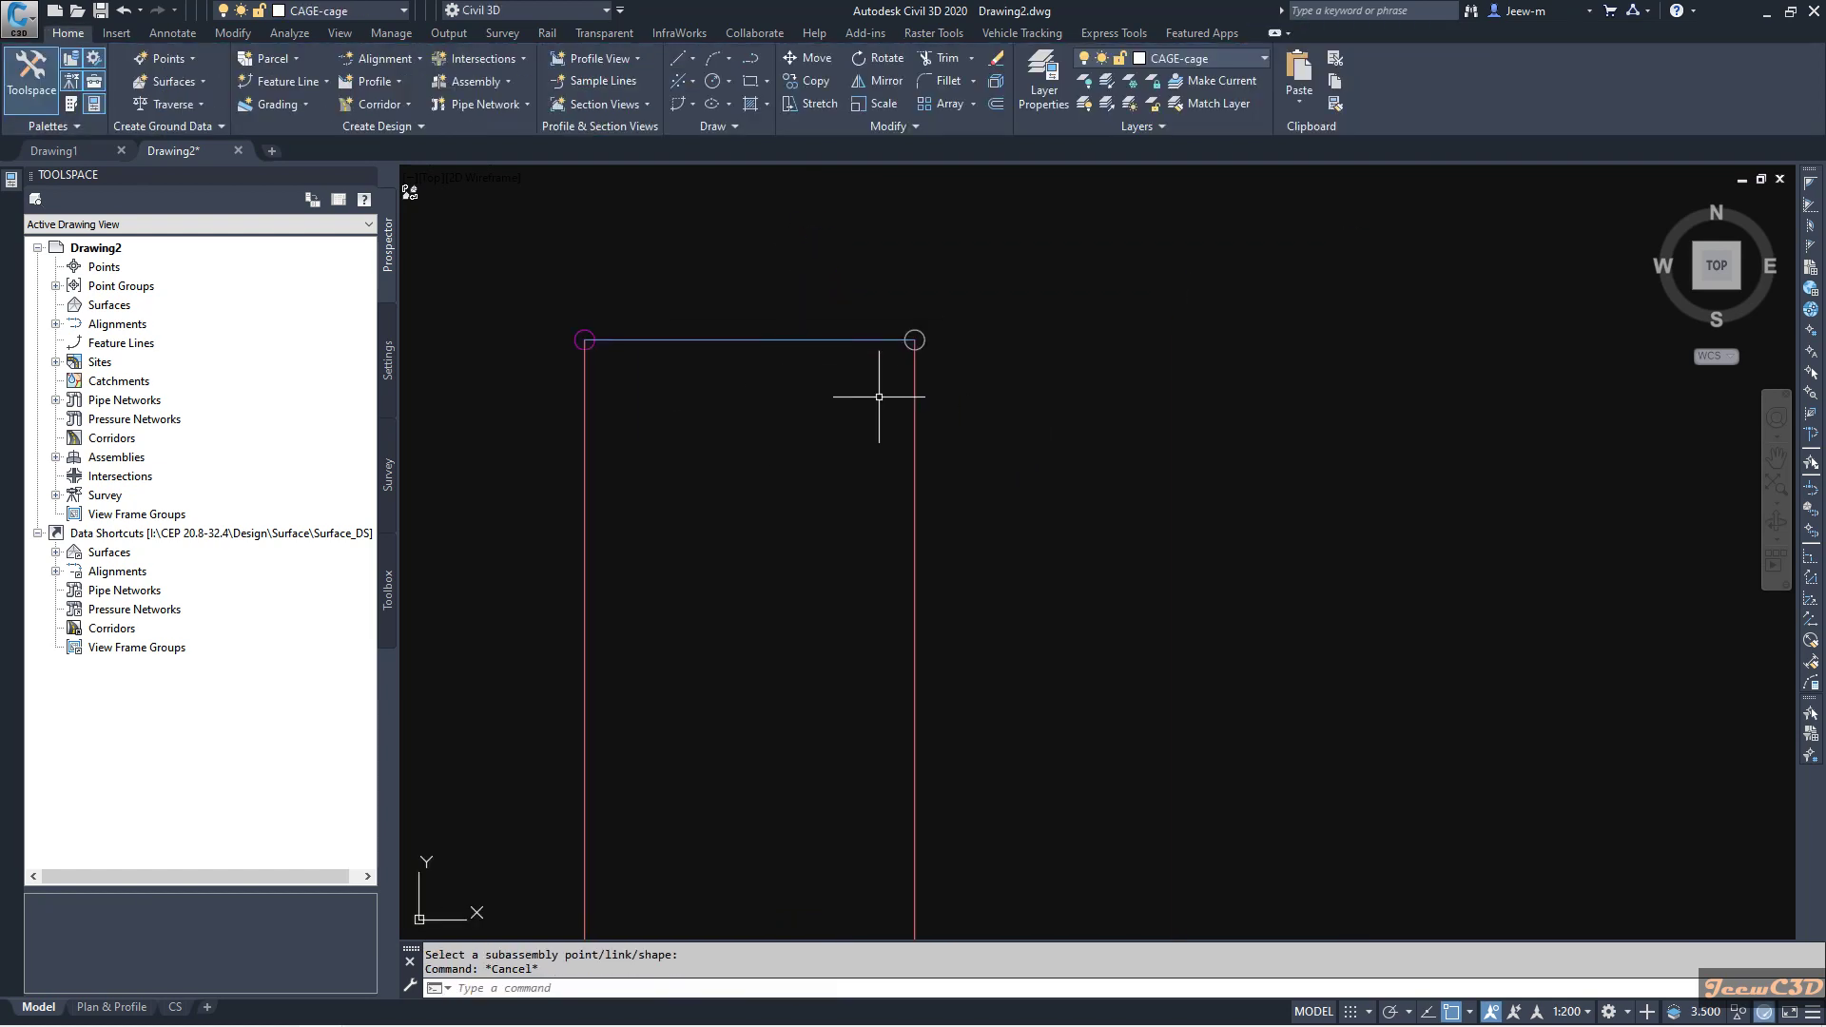
Step: Give one more link of the outline the code Top
click(913, 419)
click(460, 112)
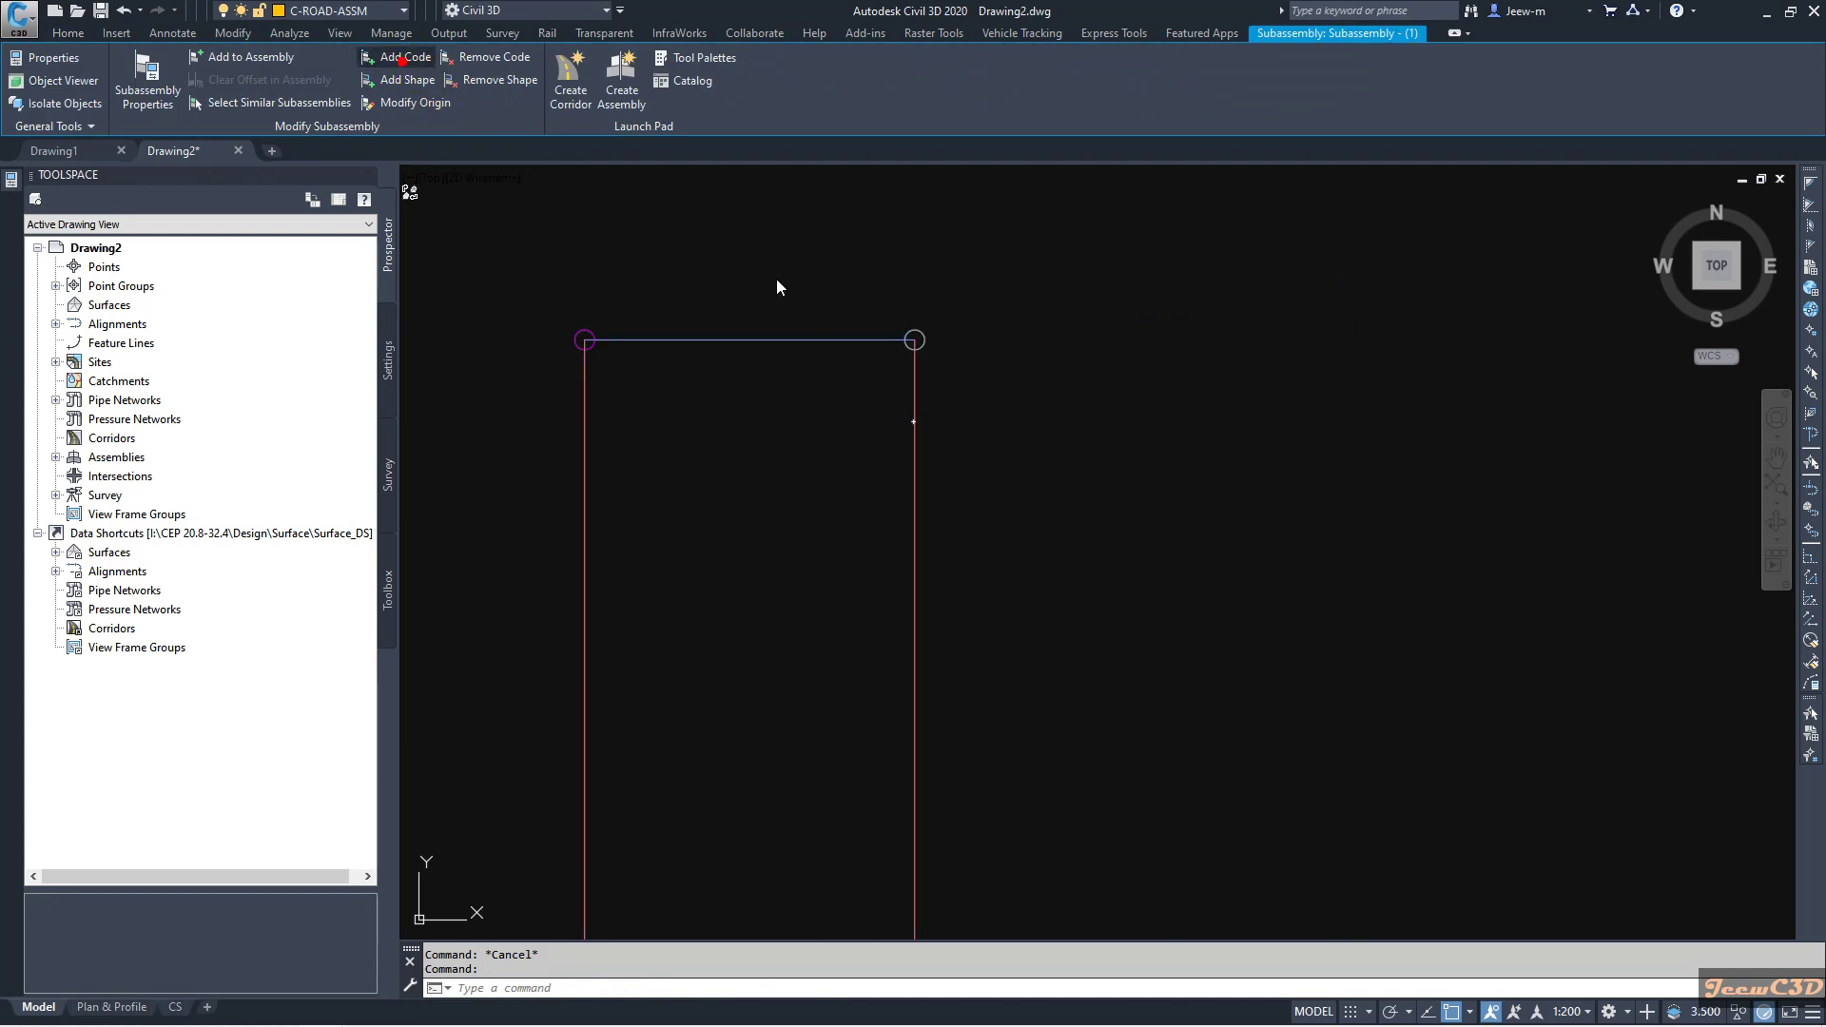
scroll(945, 338, up, 2)
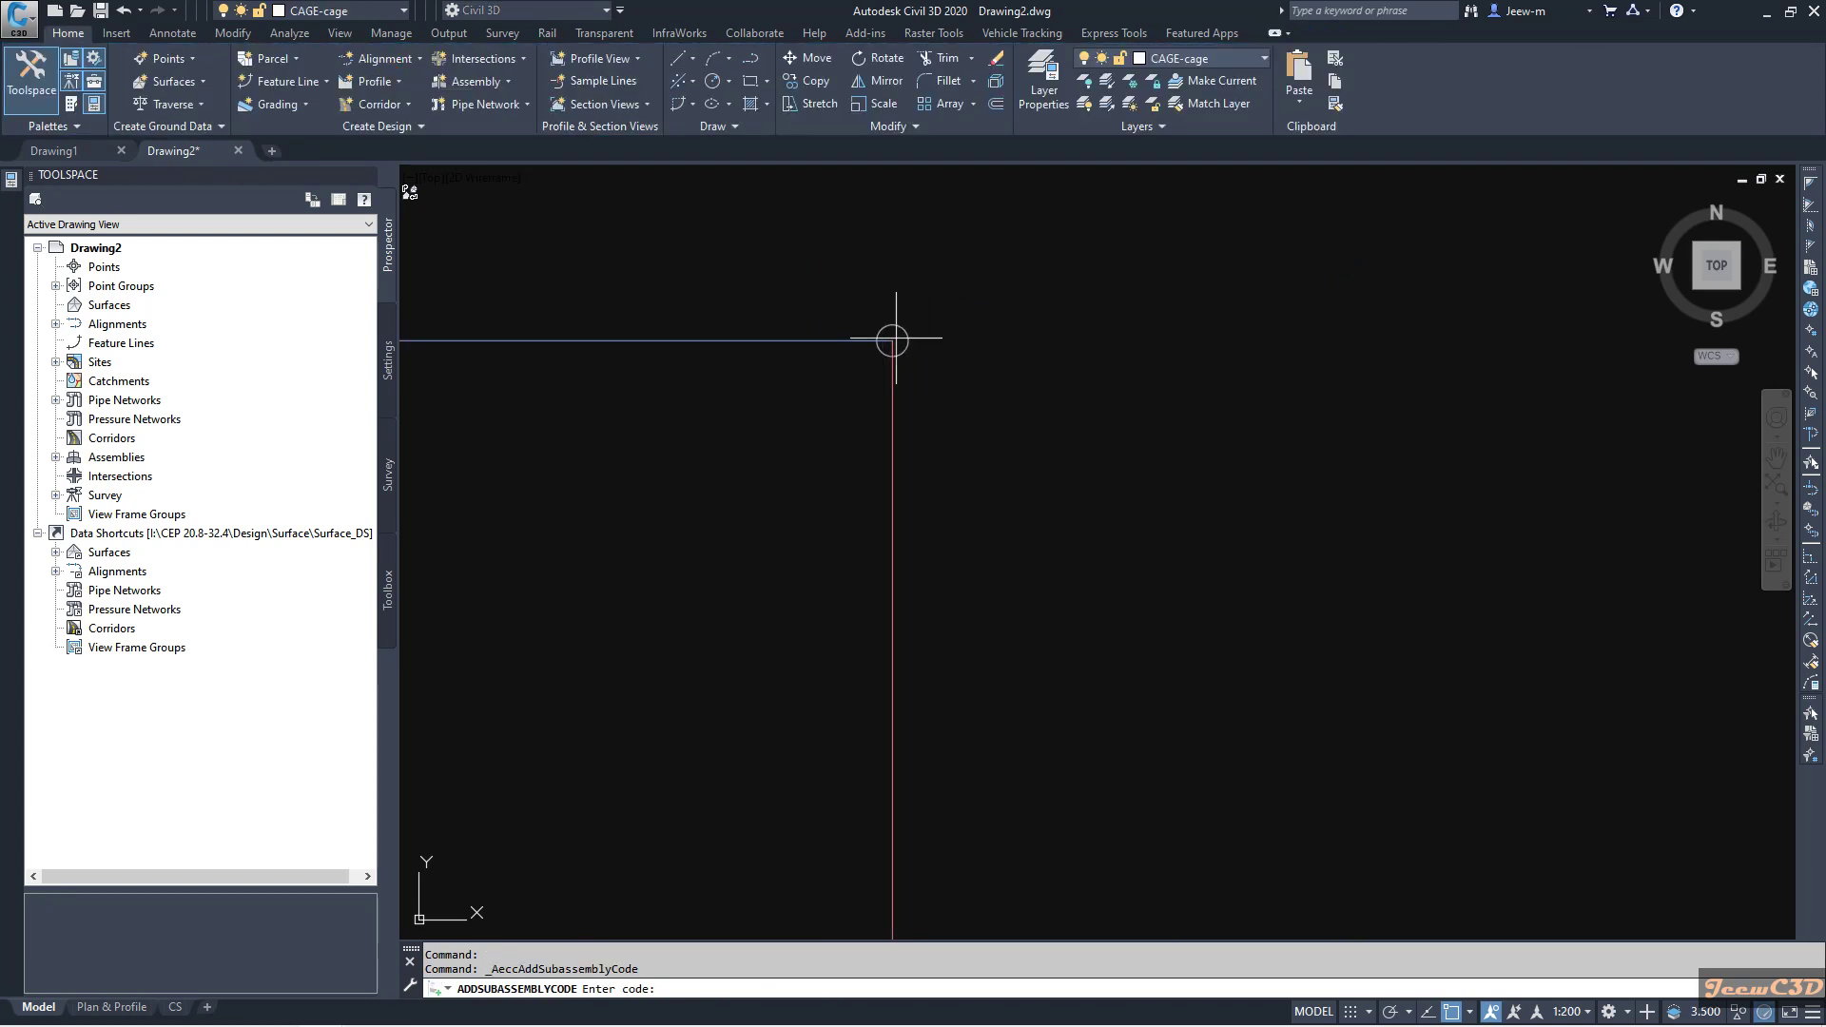
text(Top)
key(Return)
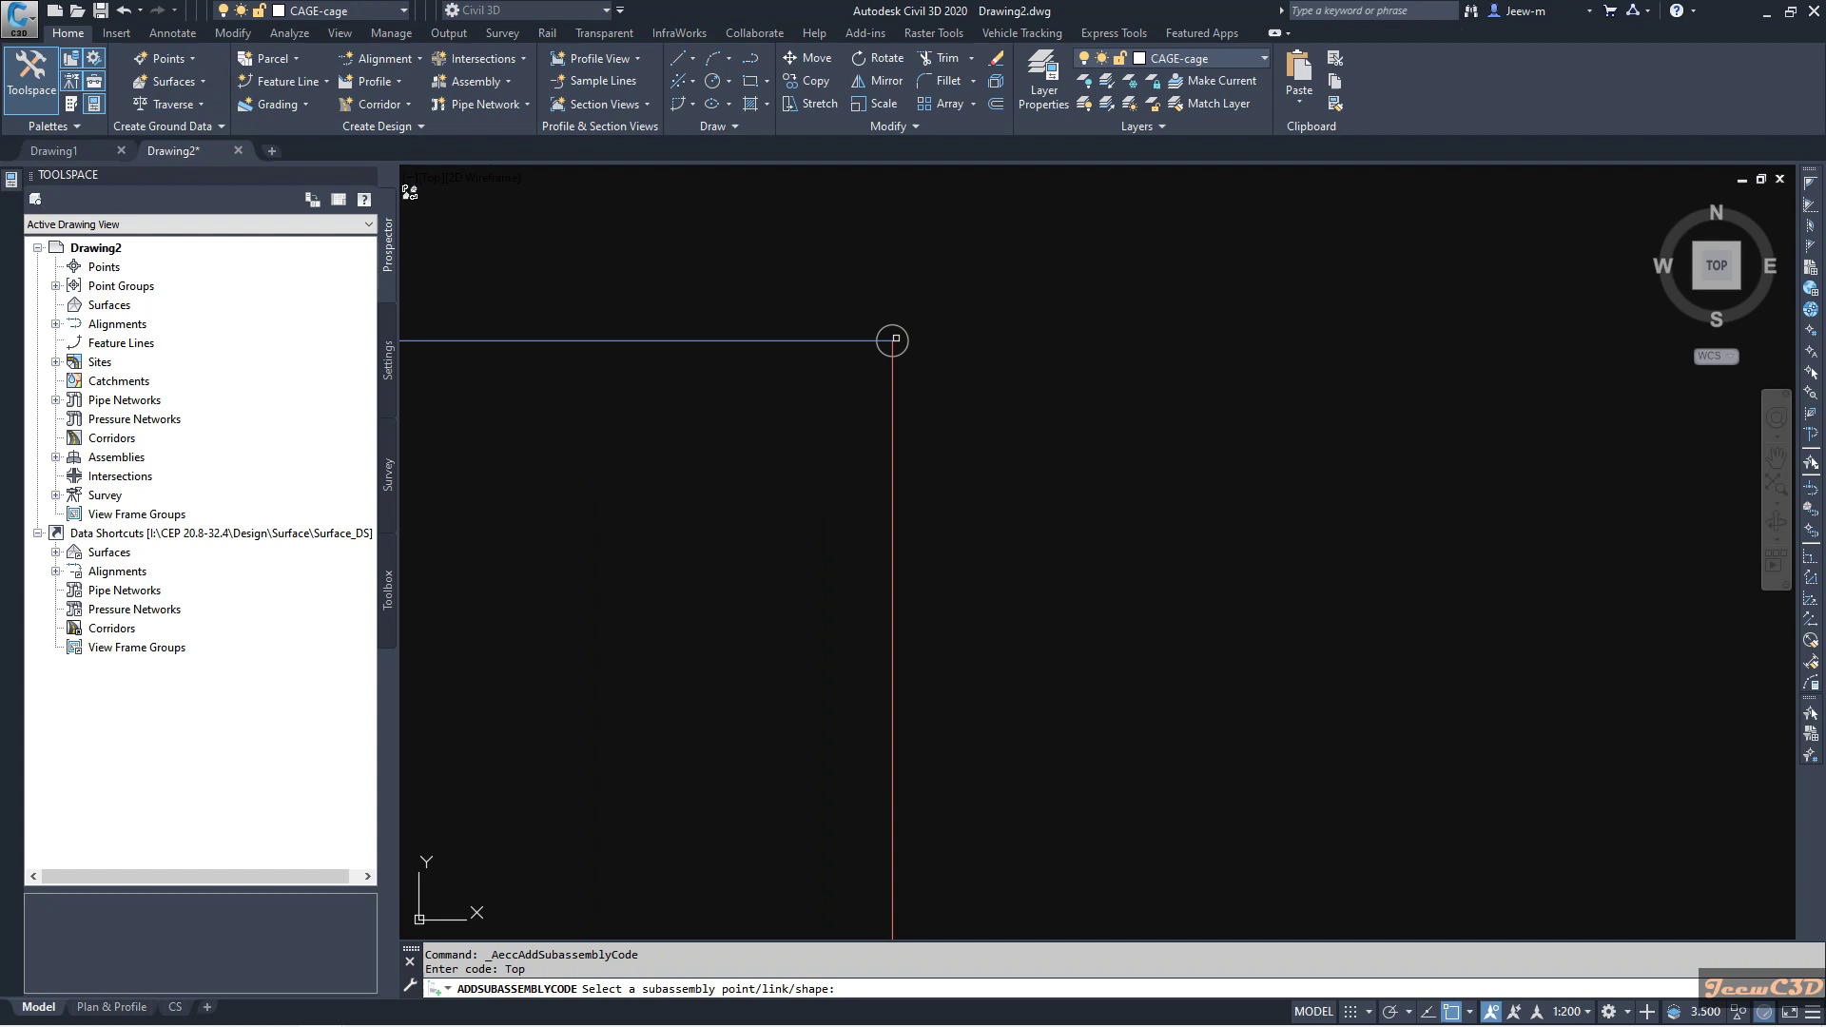
click(892, 340)
scroll(824, 497, down, 2)
middle_drag(824, 497, 1230, 337)
key(Escape)
middle_drag(1072, 396, 944, 418)
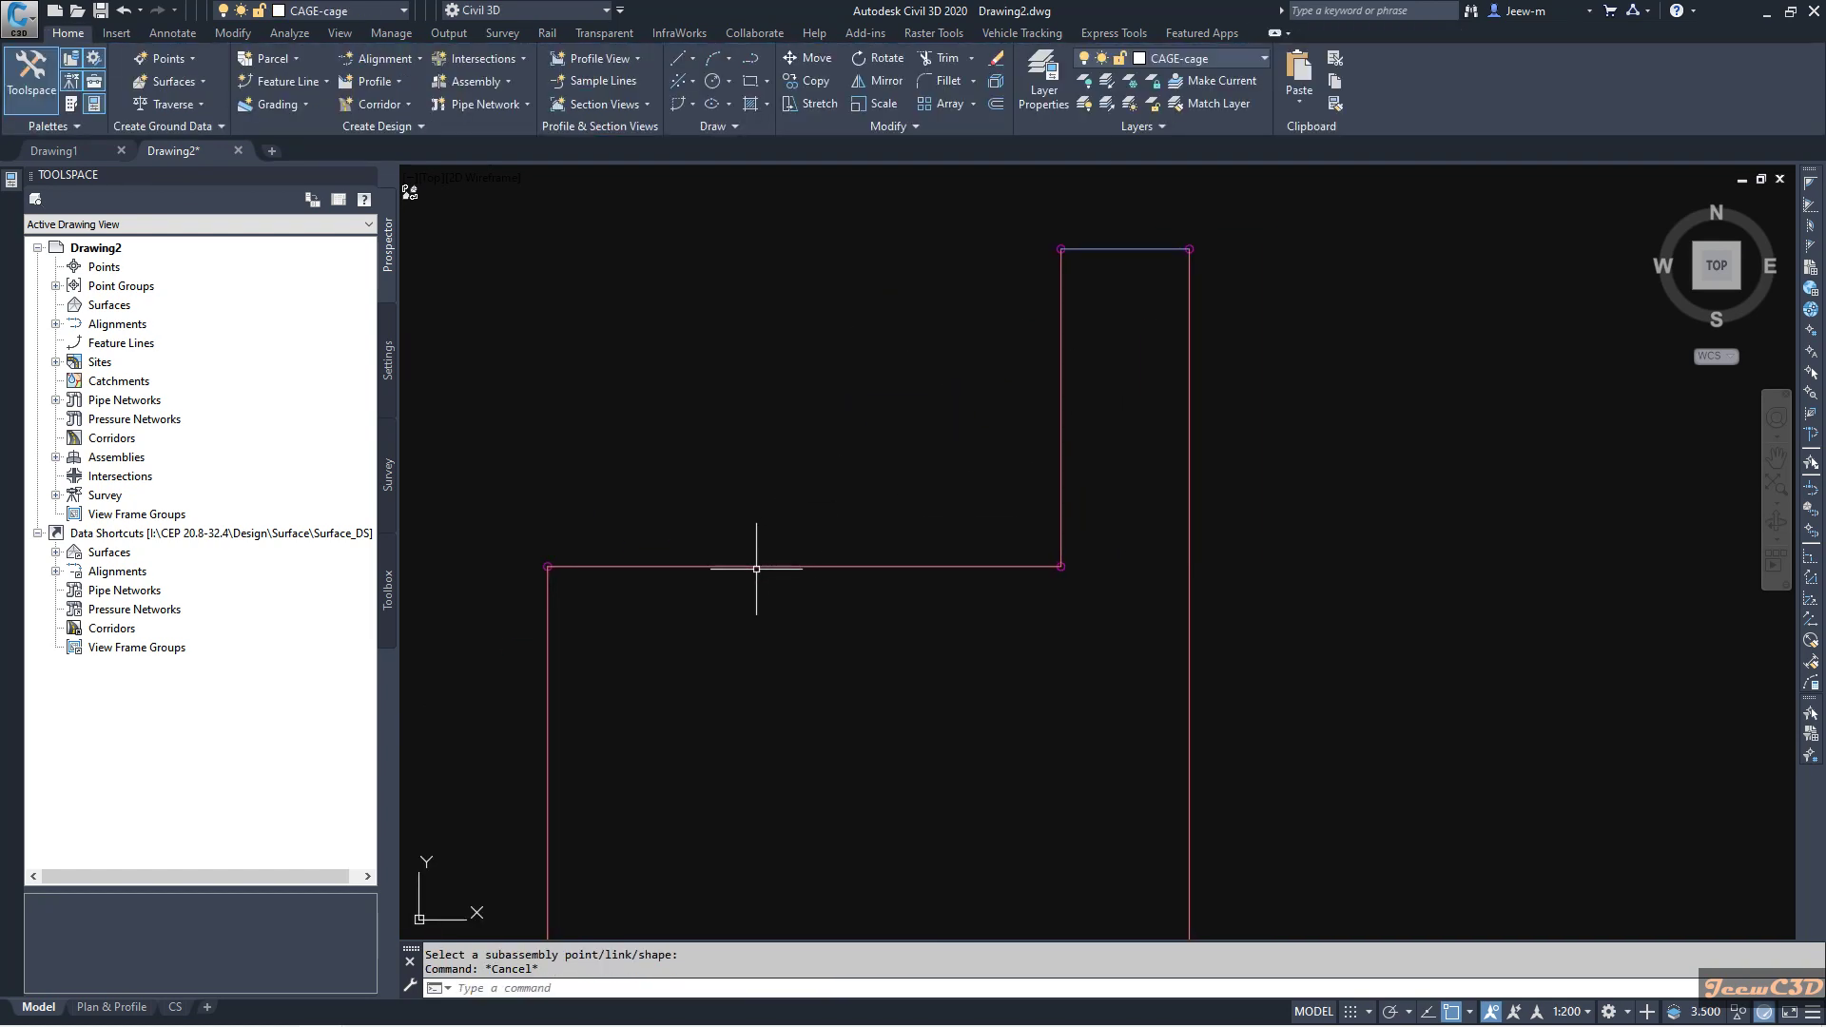
scroll(1059, 409, down, 2)
middle_drag(952, 657, 951, 551)
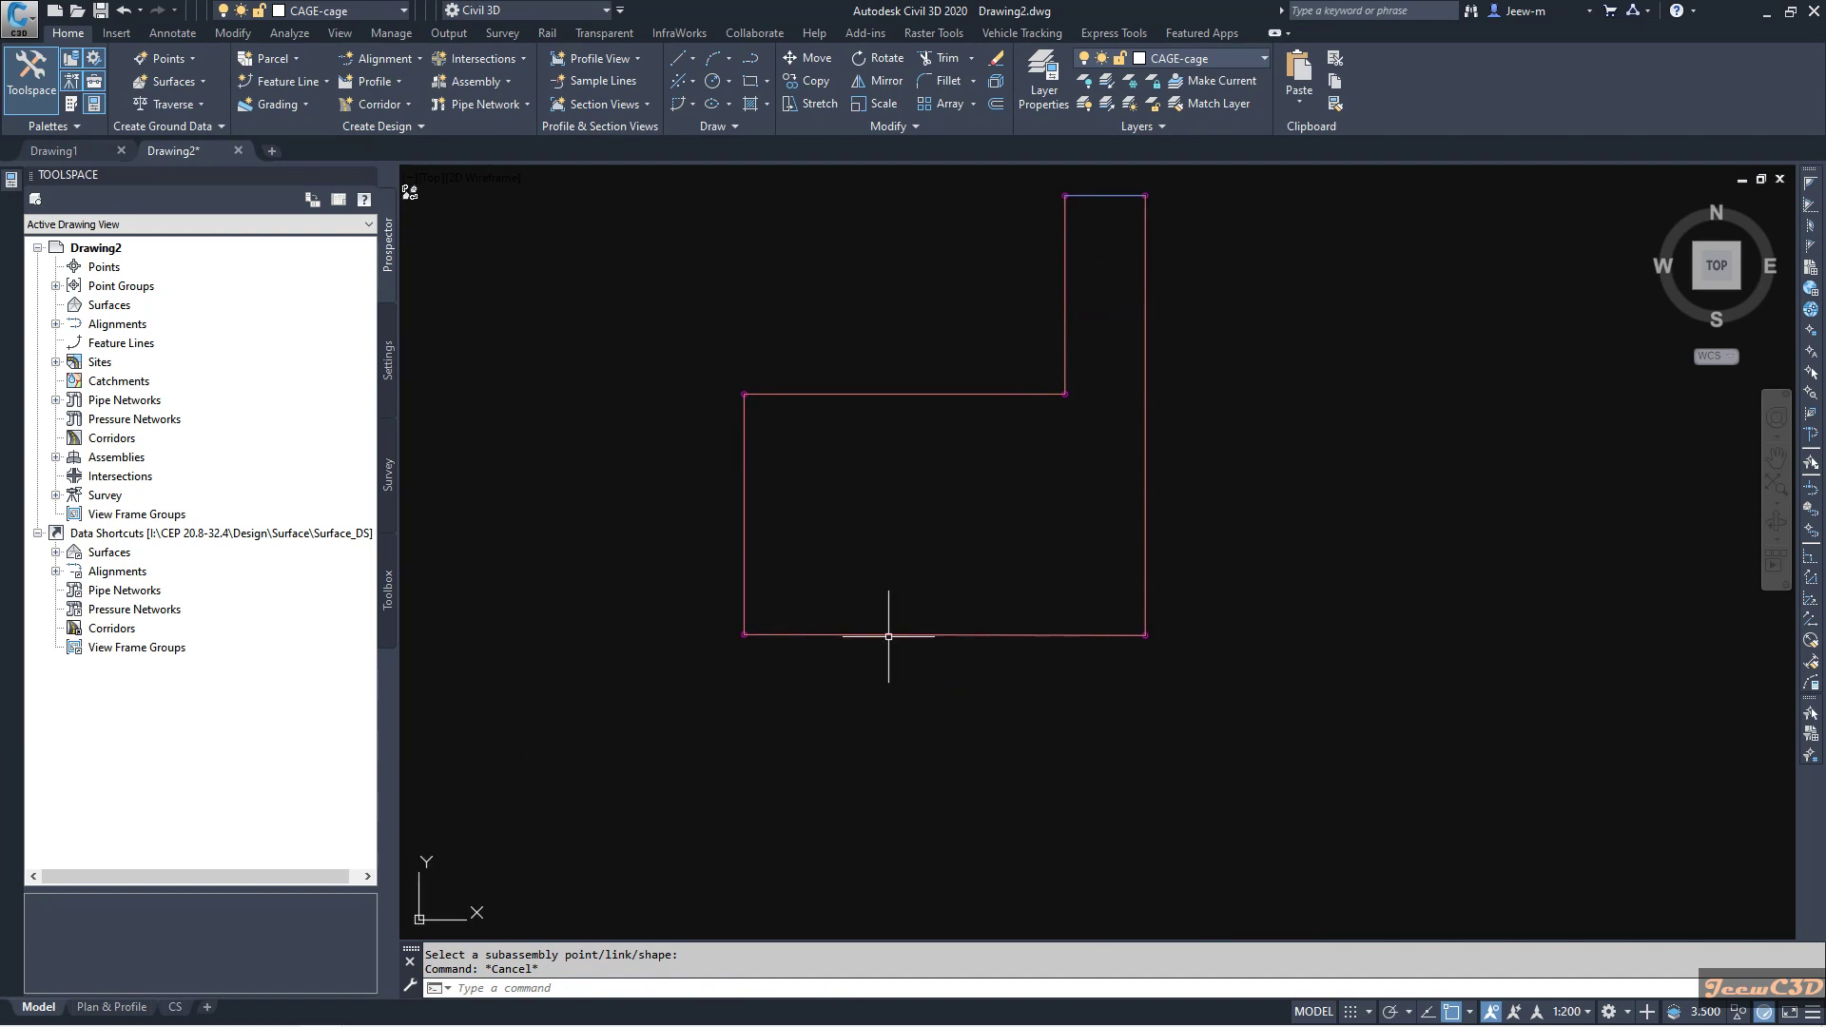
scroll(1015, 647, down, 2)
middle_drag(1003, 587, 982, 632)
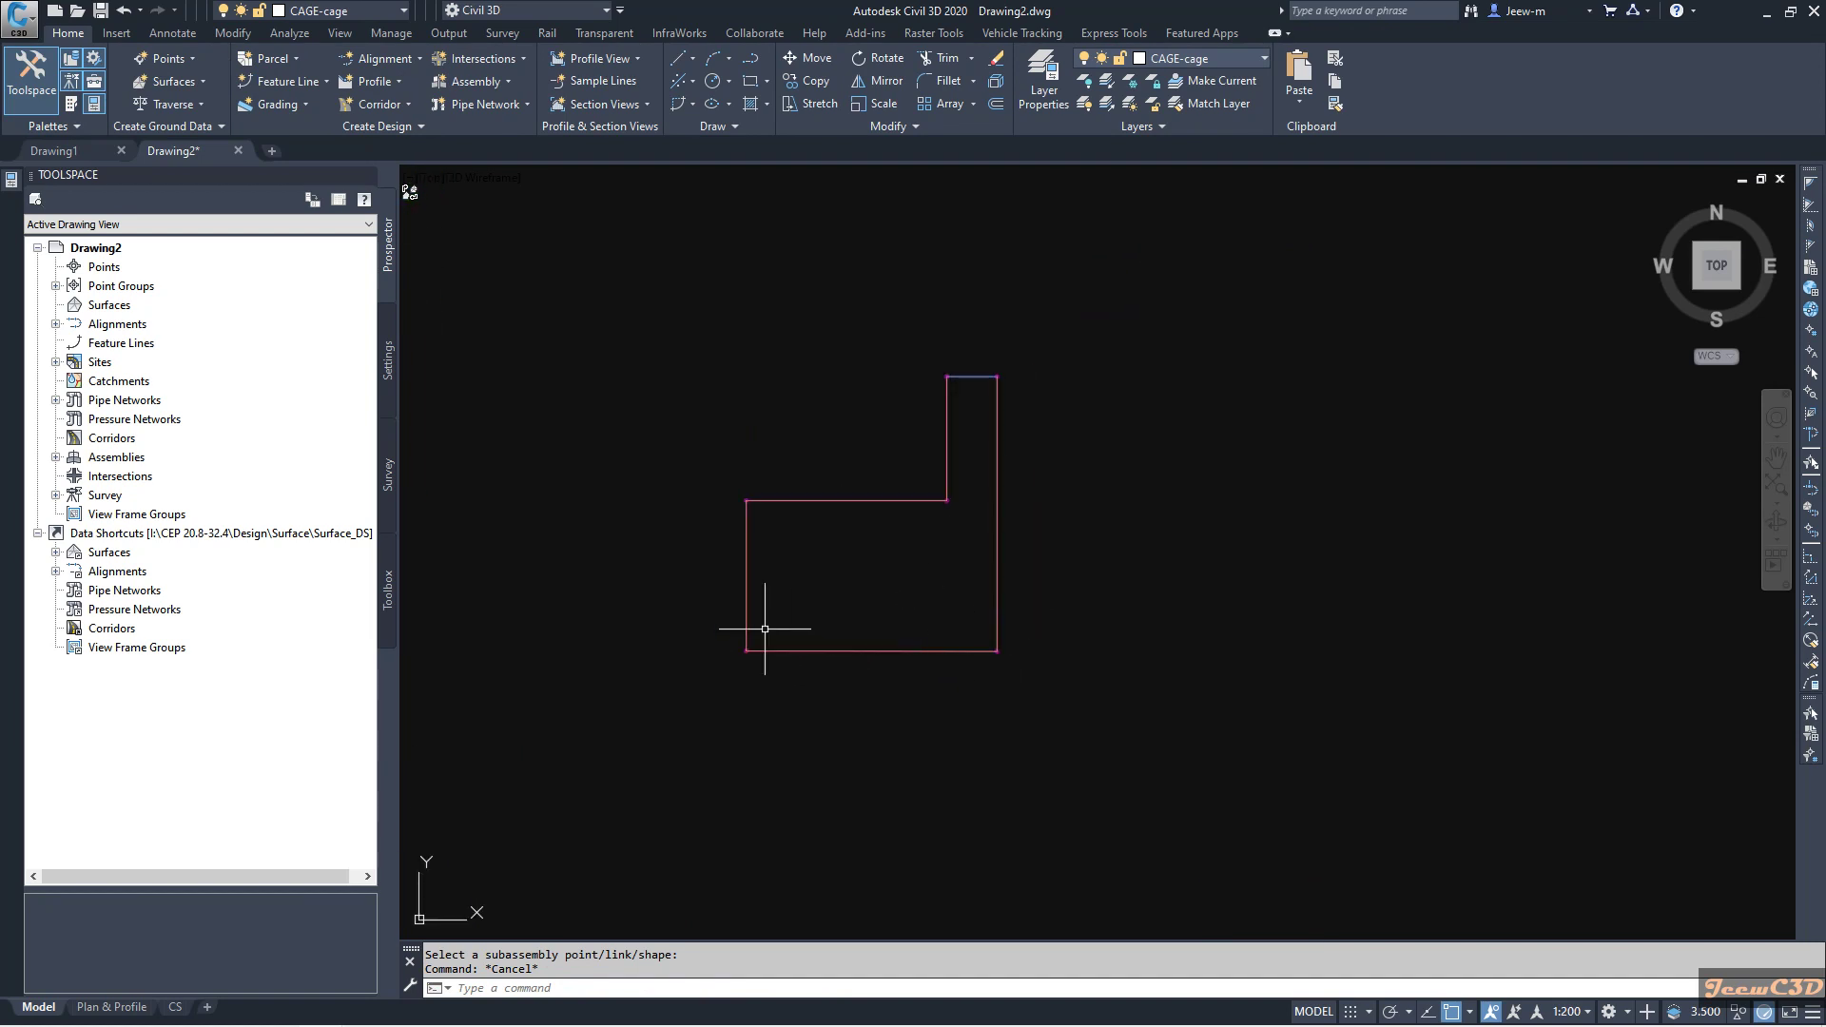
Step: Build a shape from the six links enclosing the L-shaped area
middle_drag(883, 562, 942, 571)
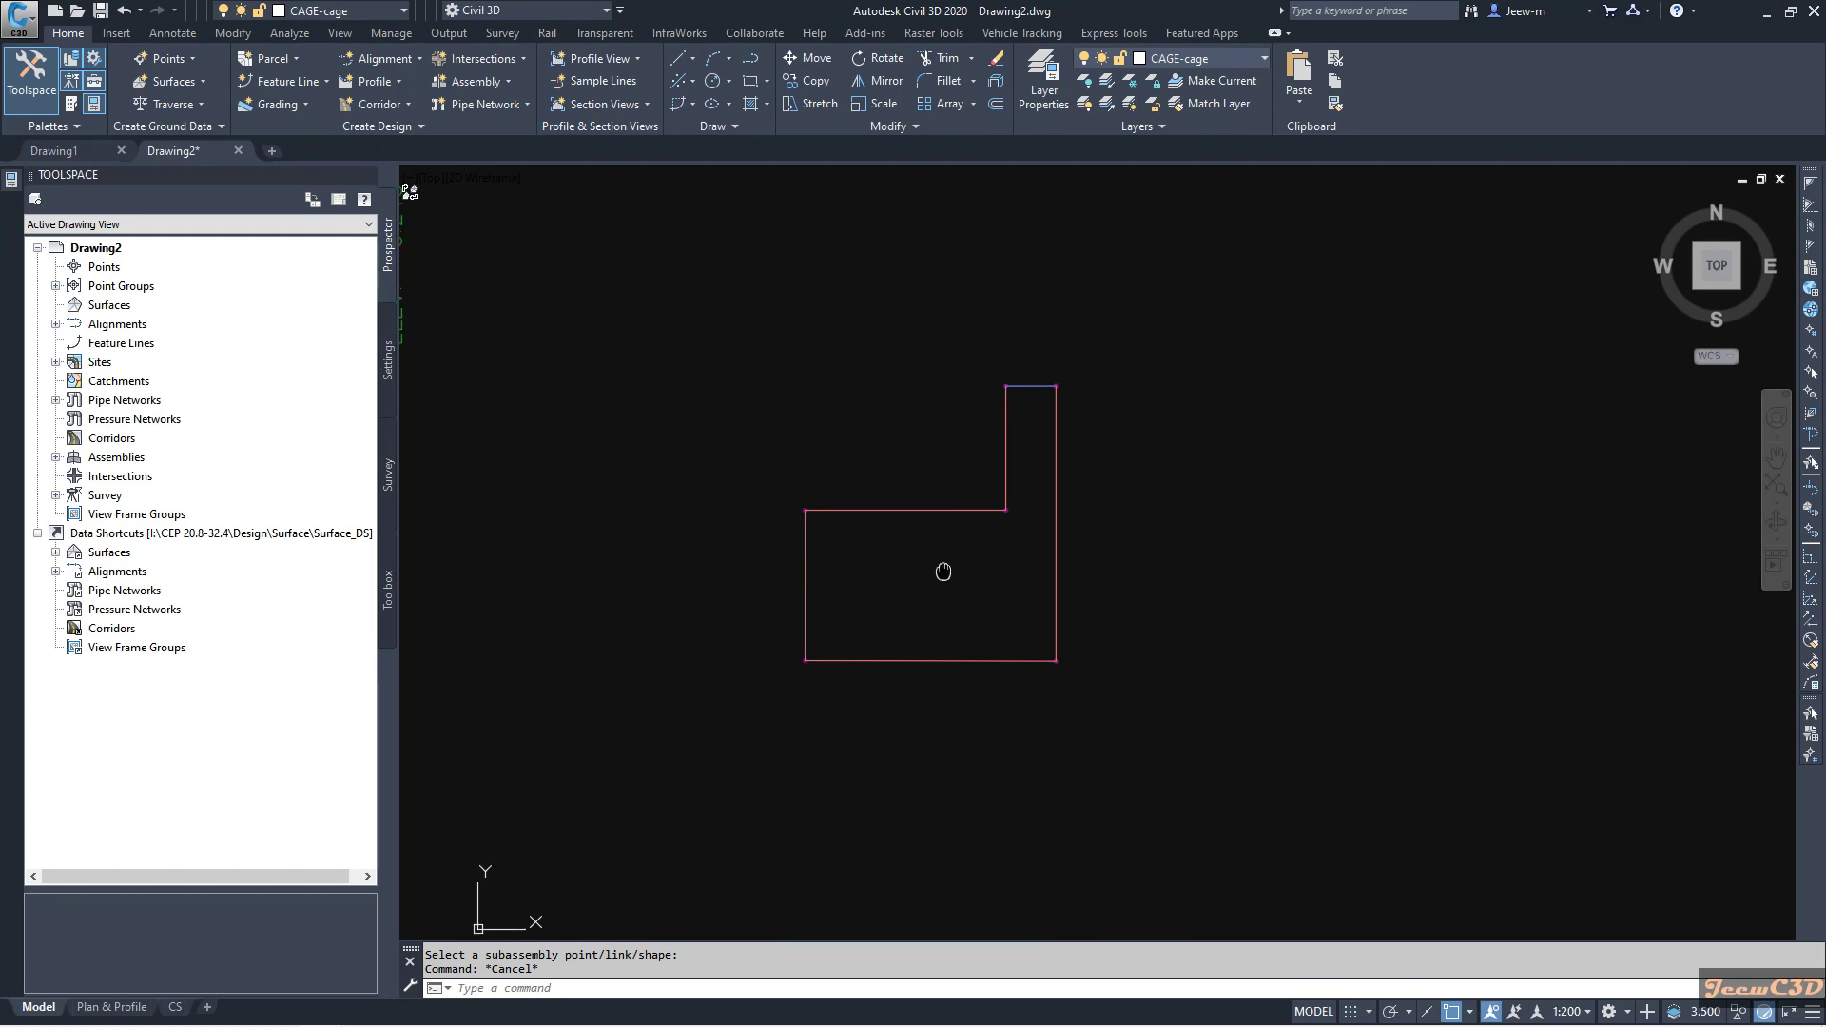
click(942, 656)
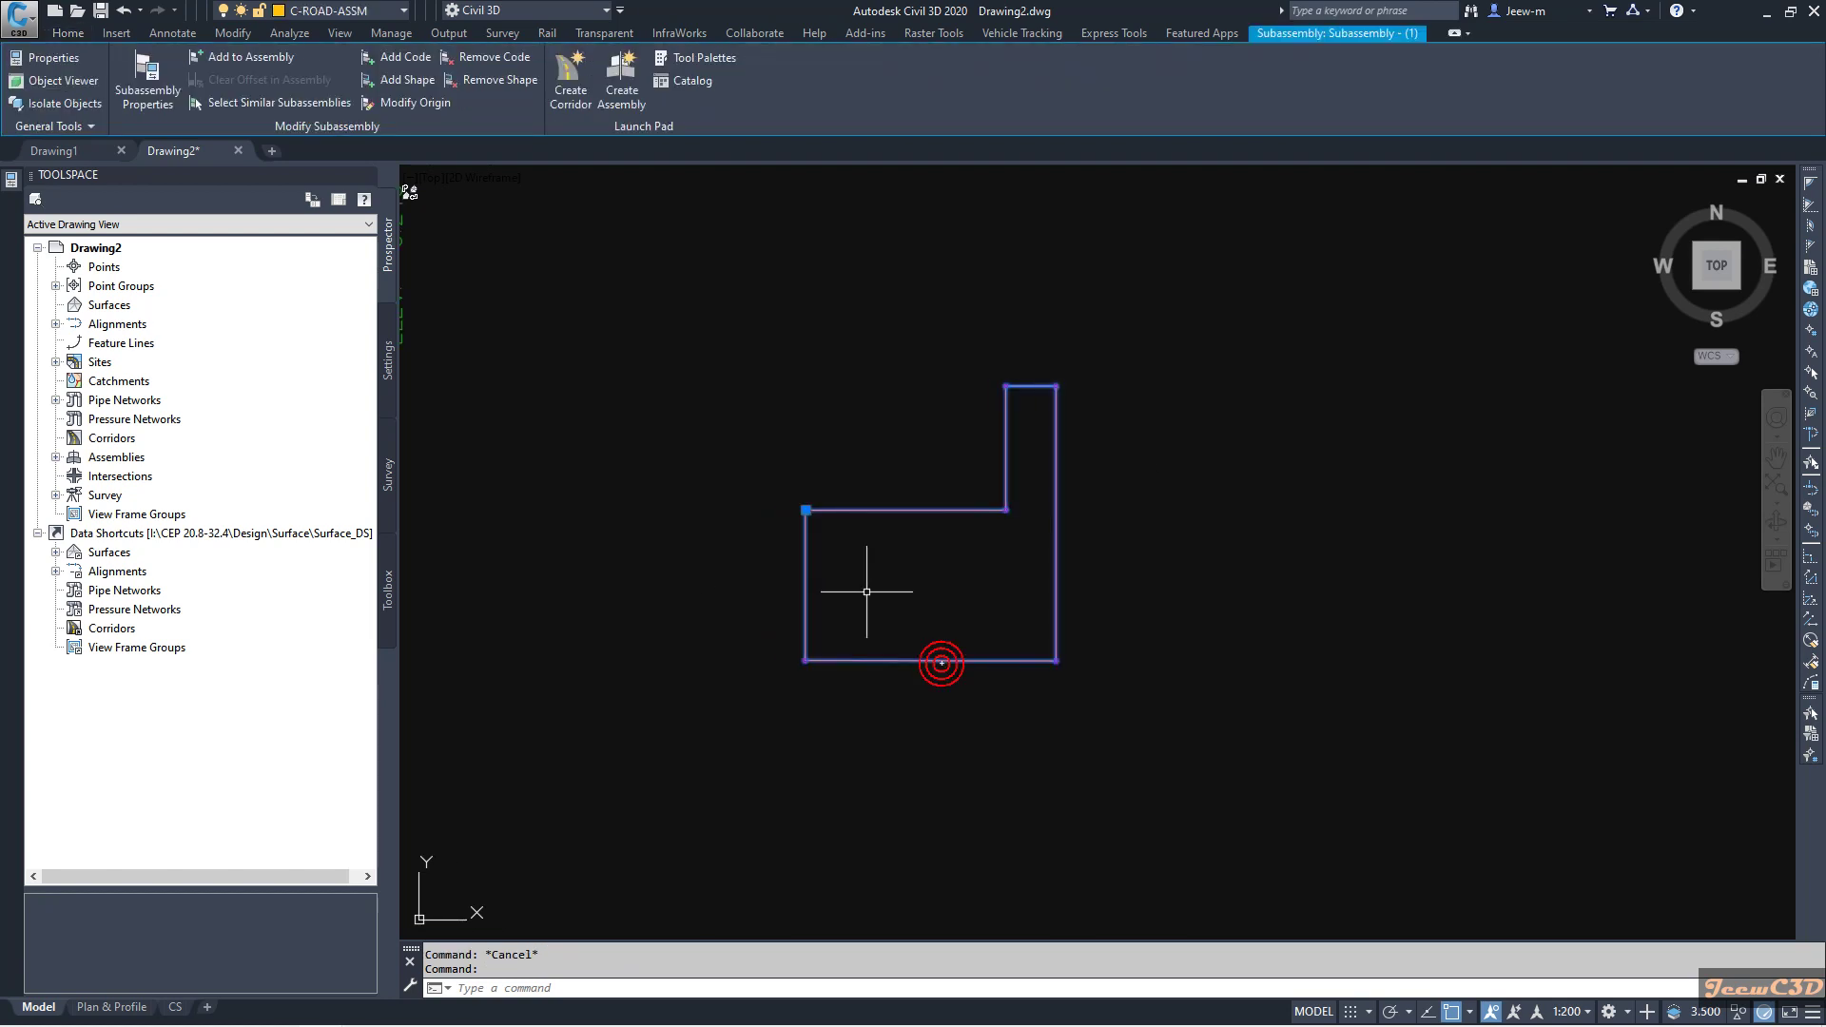
click(405, 82)
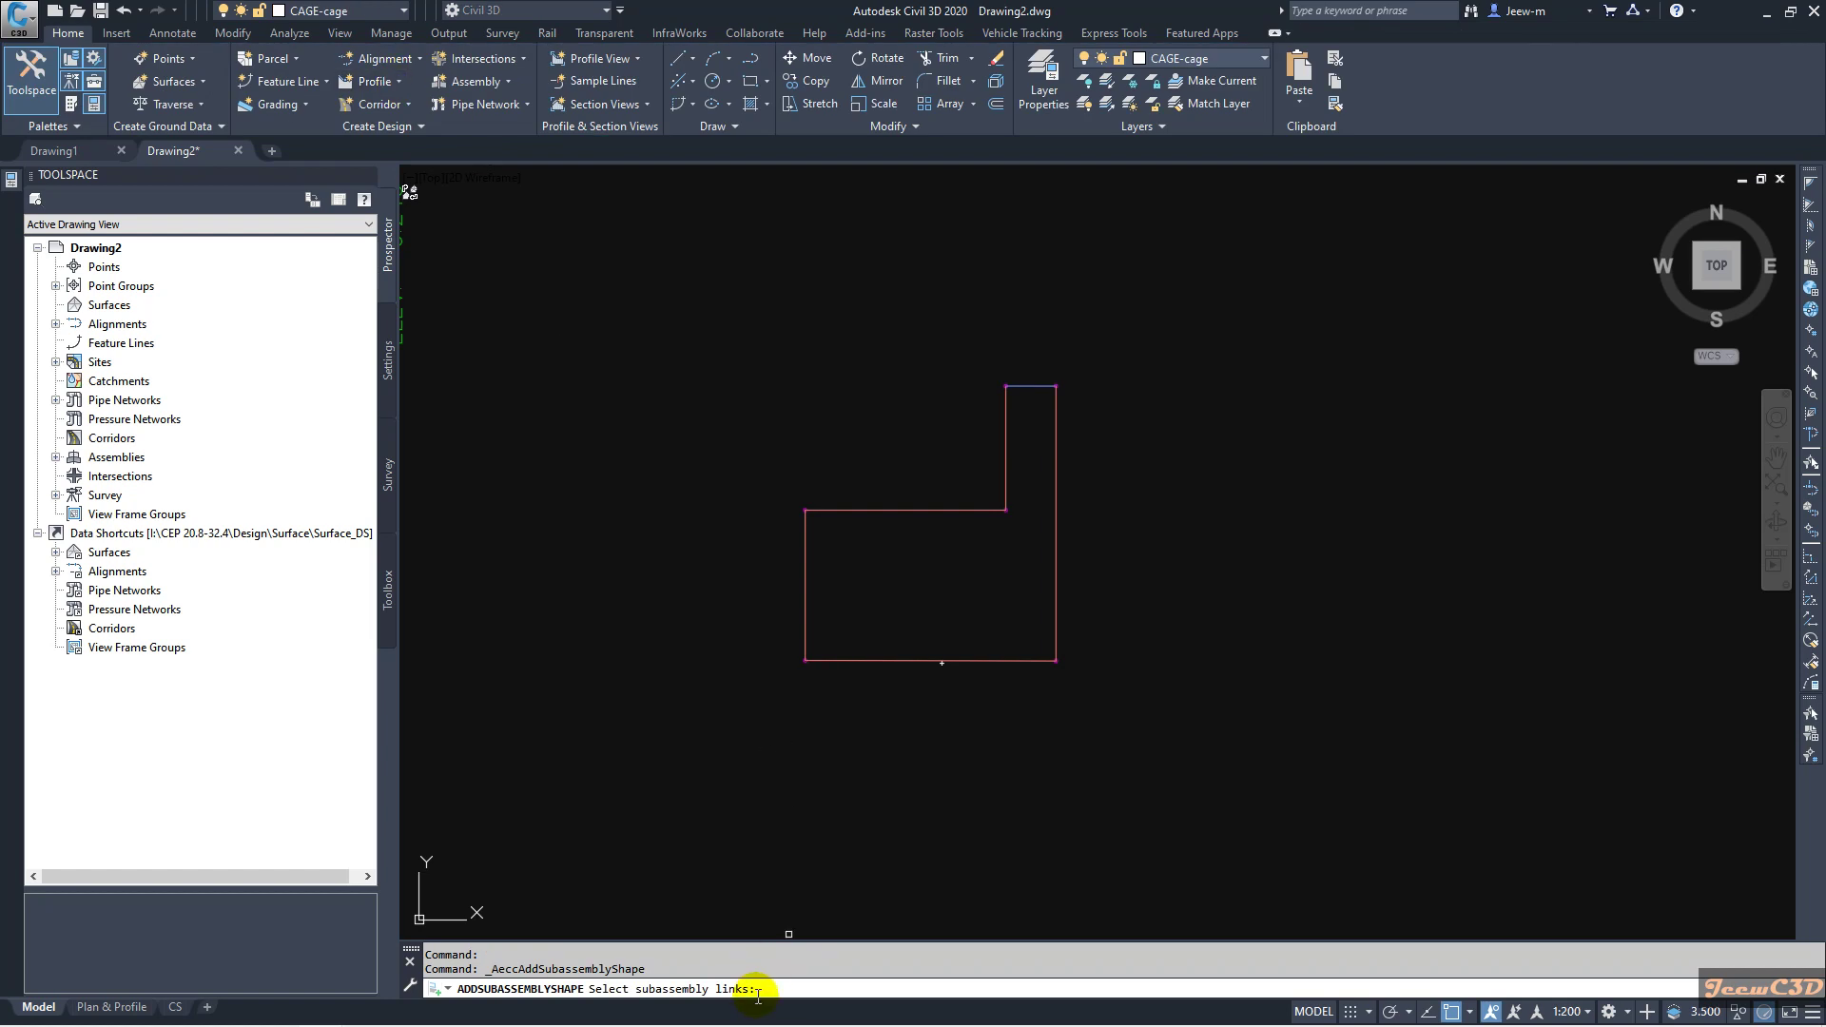
click(922, 659)
click(1072, 613)
click(1042, 601)
click(1020, 445)
click(967, 426)
click(918, 530)
click(908, 509)
click(811, 590)
click(829, 591)
click(743, 578)
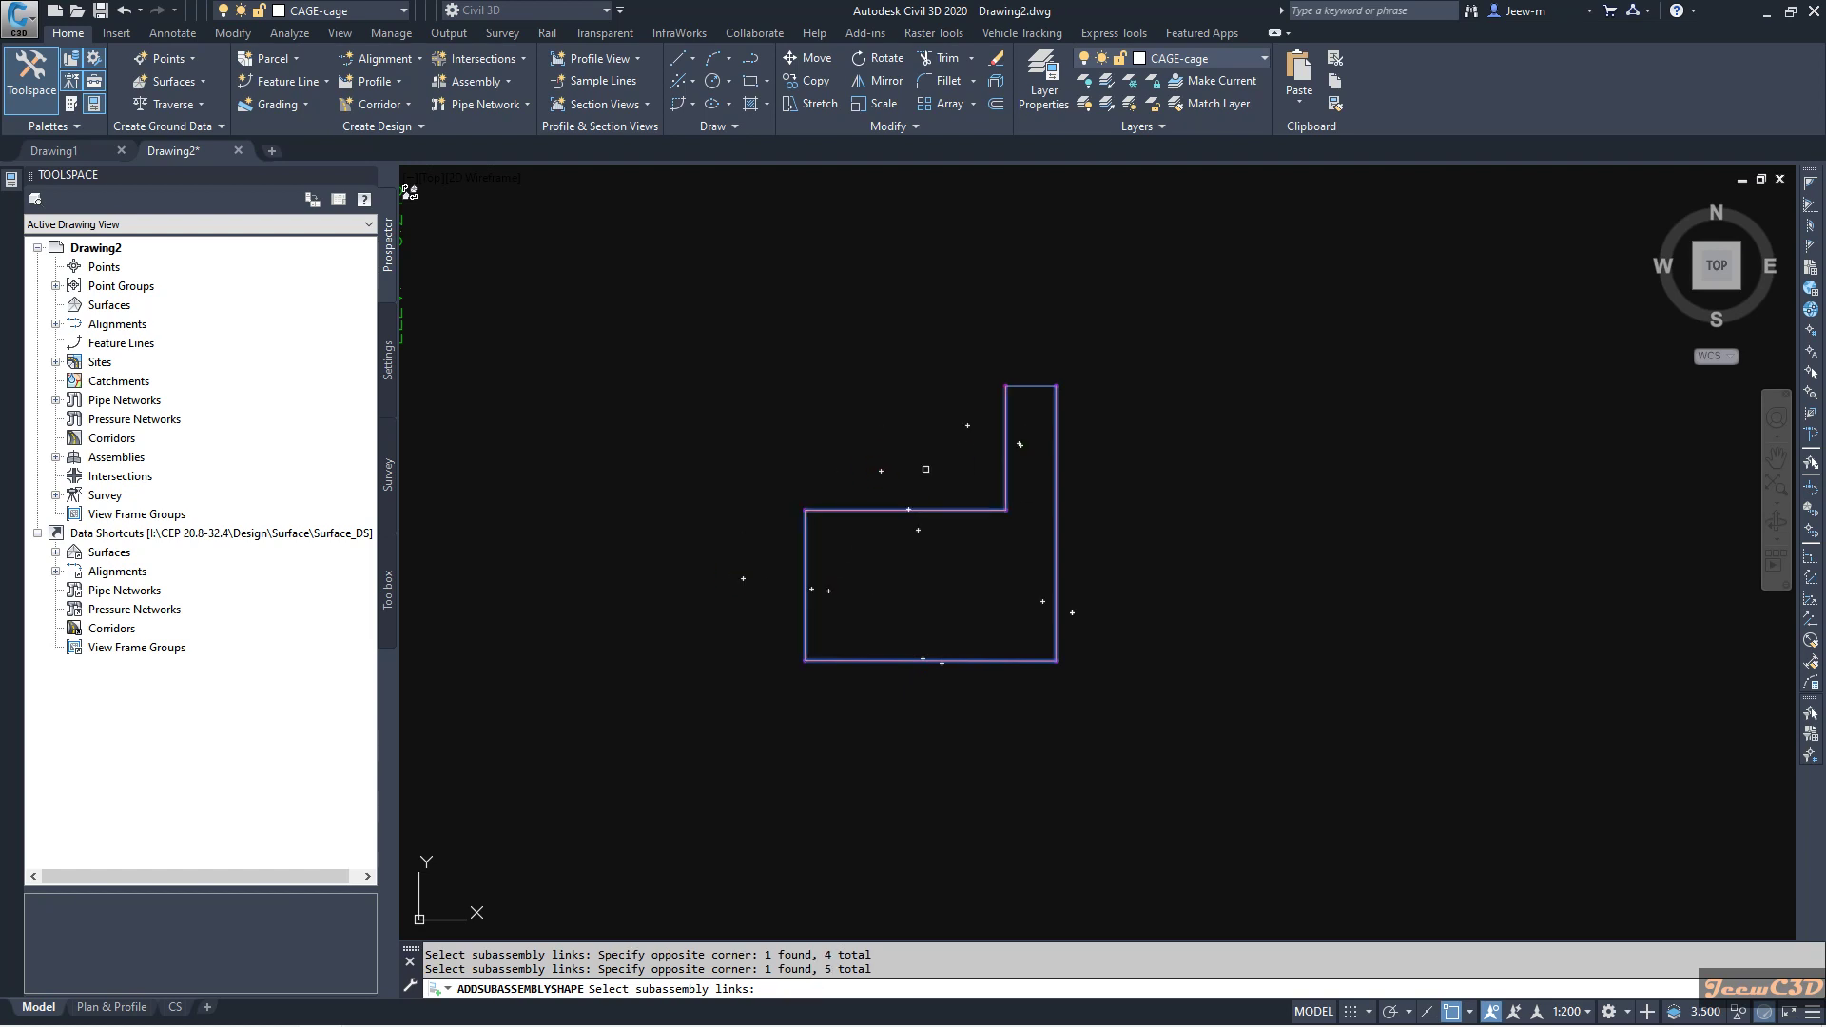
click(1034, 400)
click(1027, 374)
key(Return)
key(Escape)
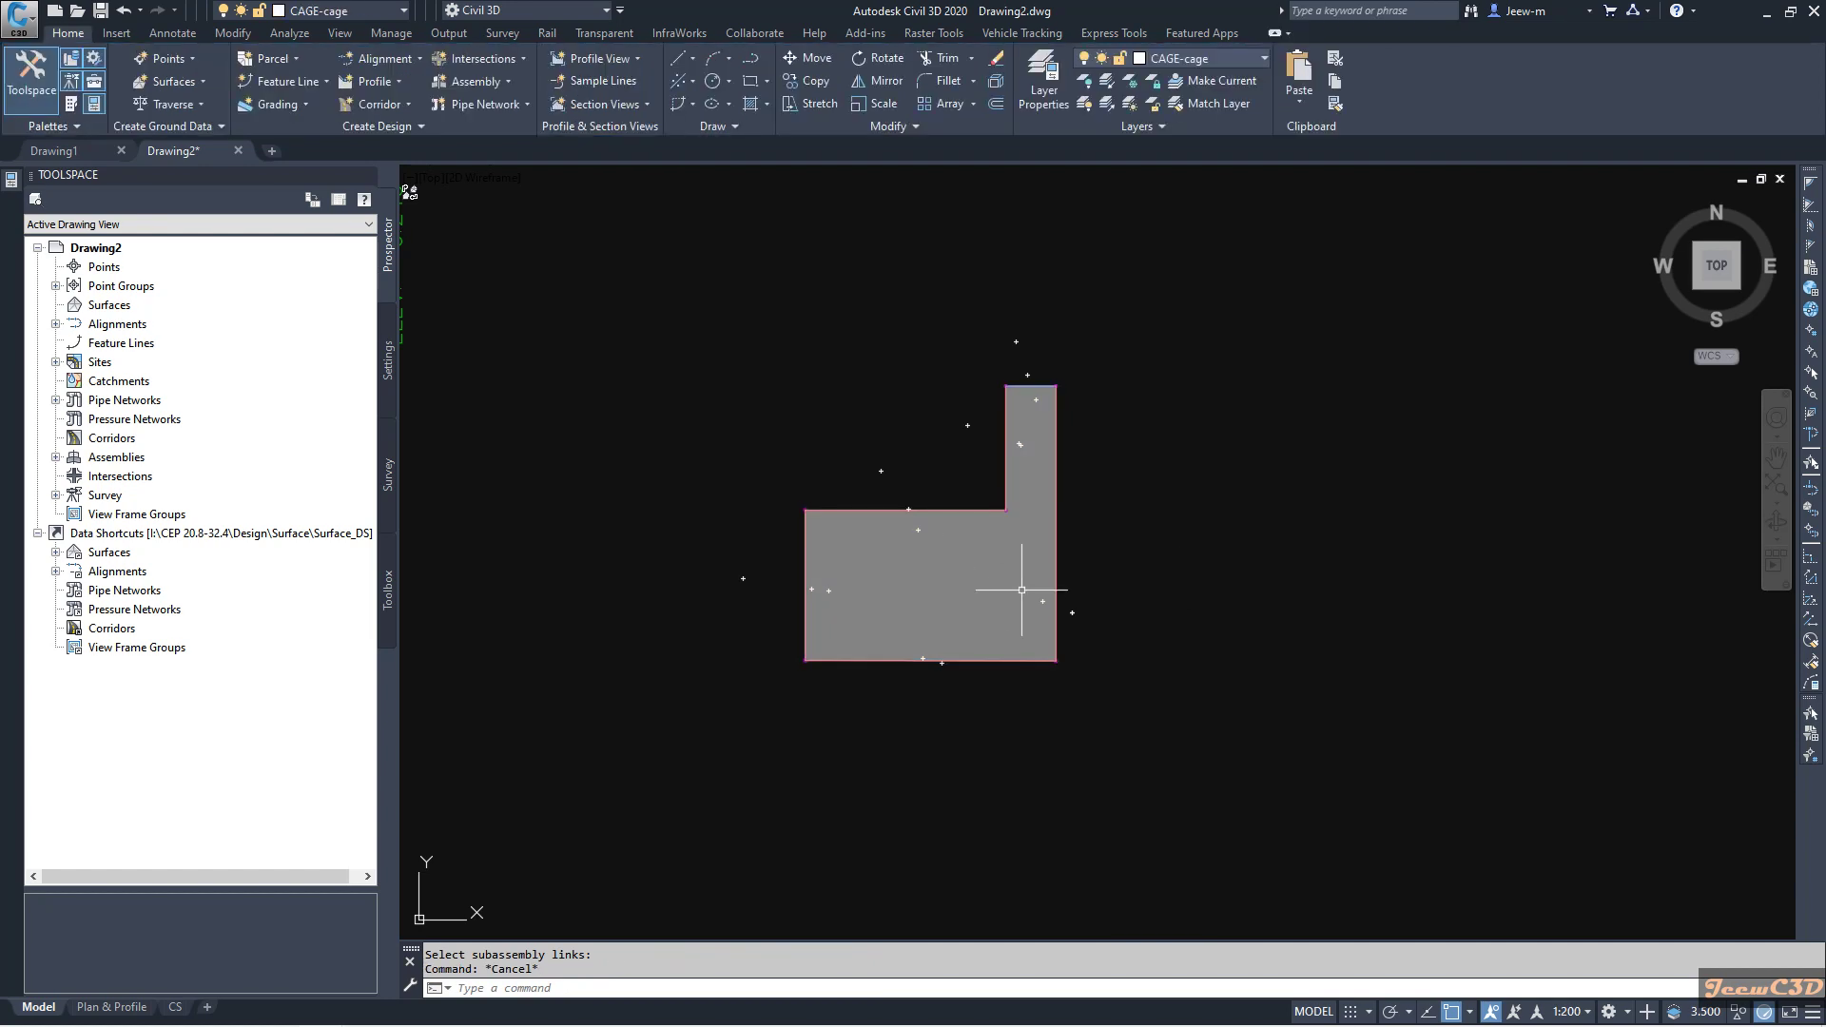
Step: Select the filled subassembly to check the shape, then deselect it
click(971, 603)
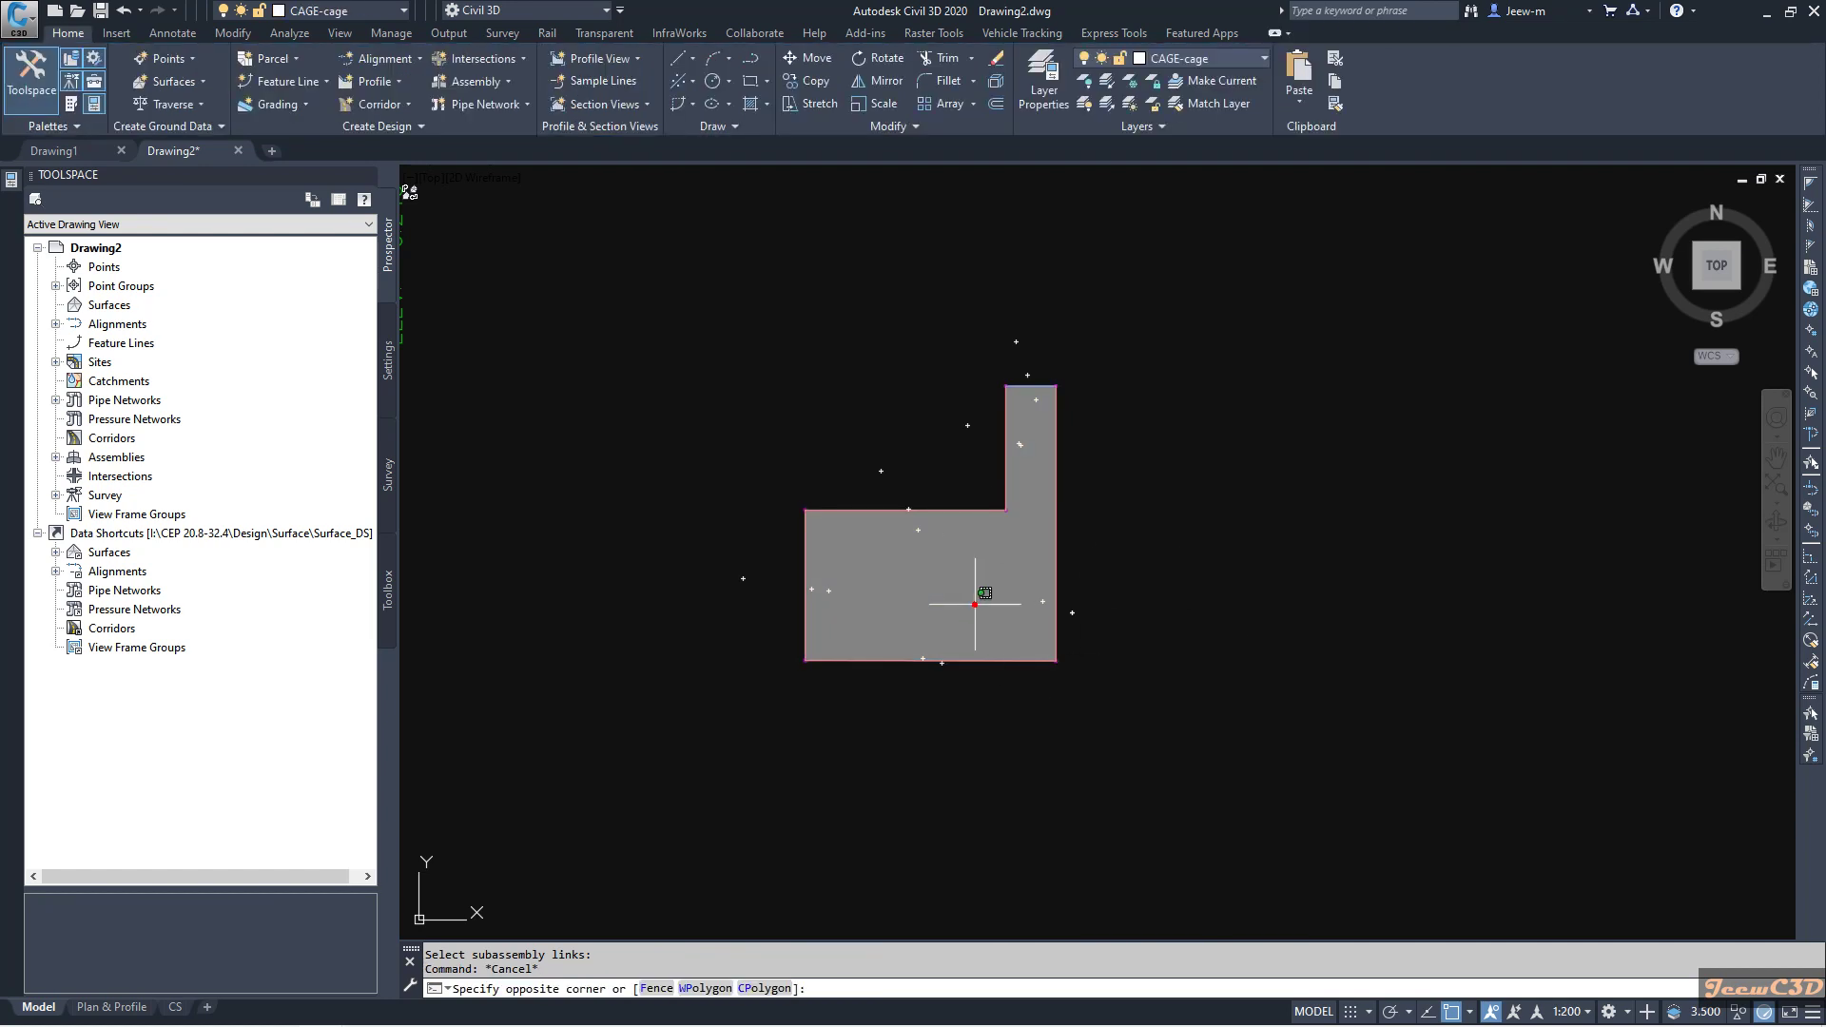
click(921, 599)
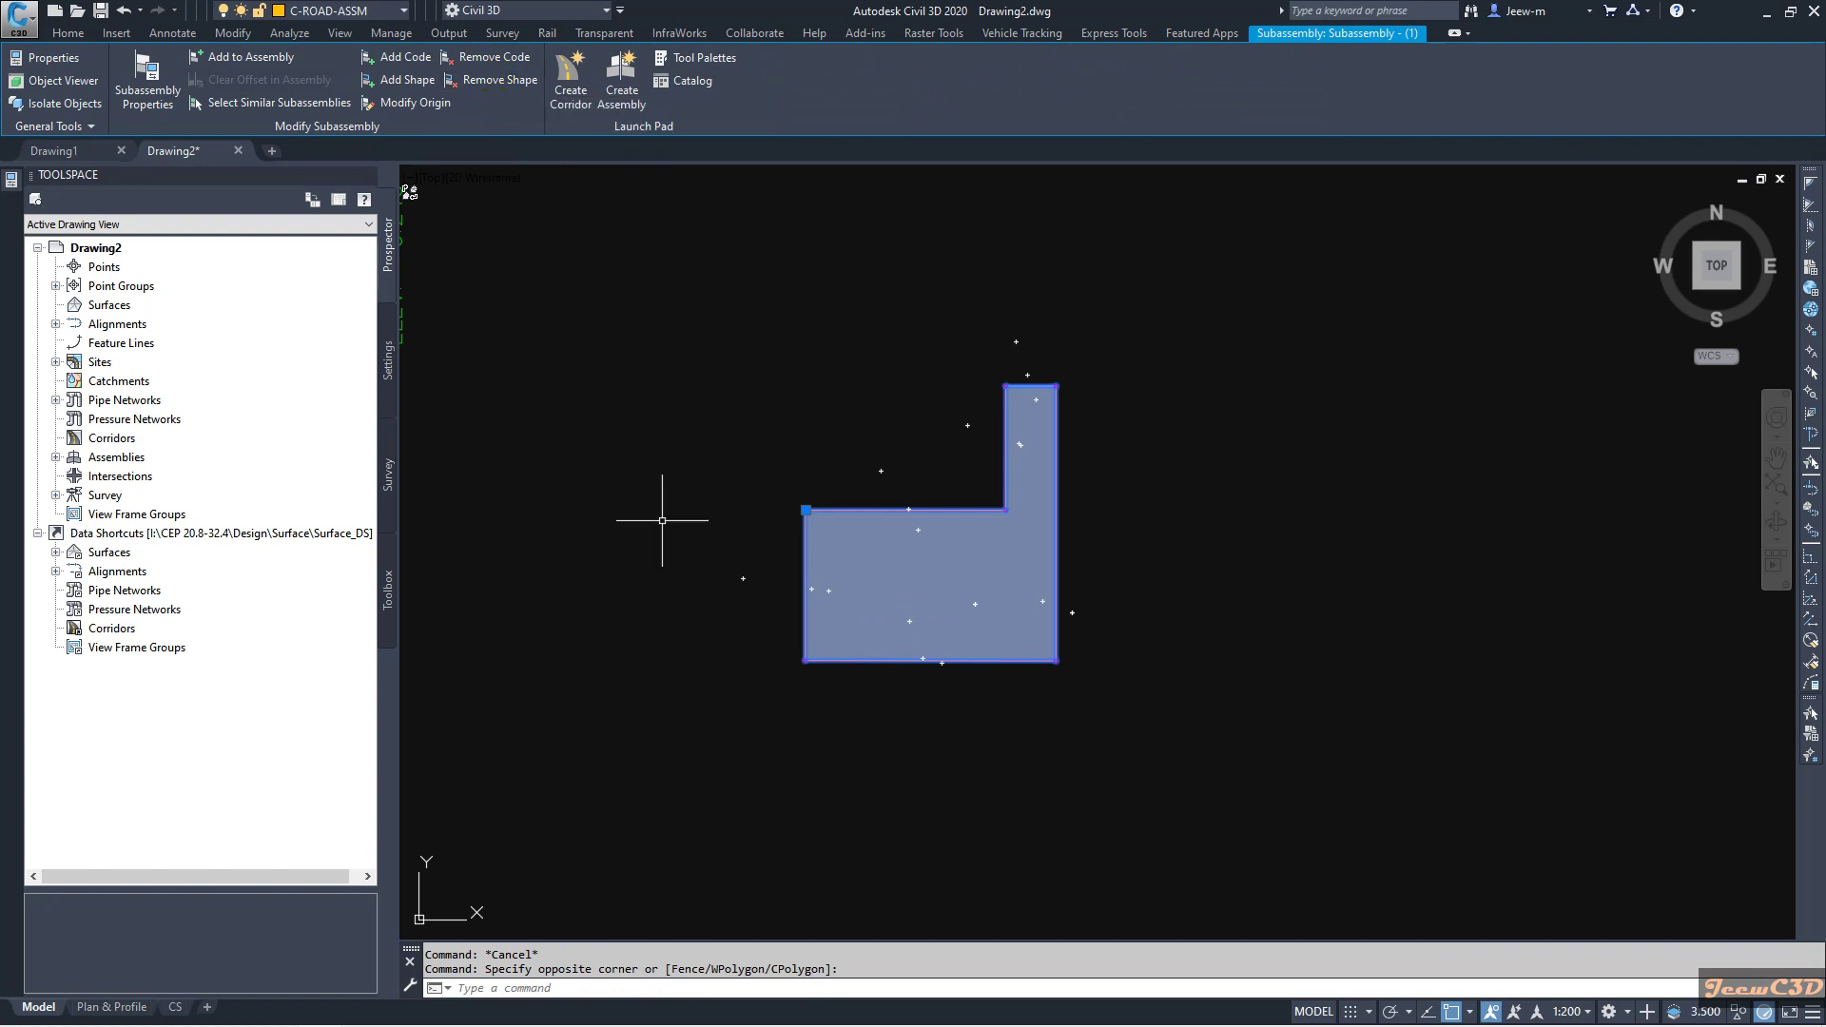
key(Escape)
scroll(659, 548, down, 2)
Step: Pan and zoom to the grey L-shaped subassembly and select it
middle_drag(659, 548, 745, 603)
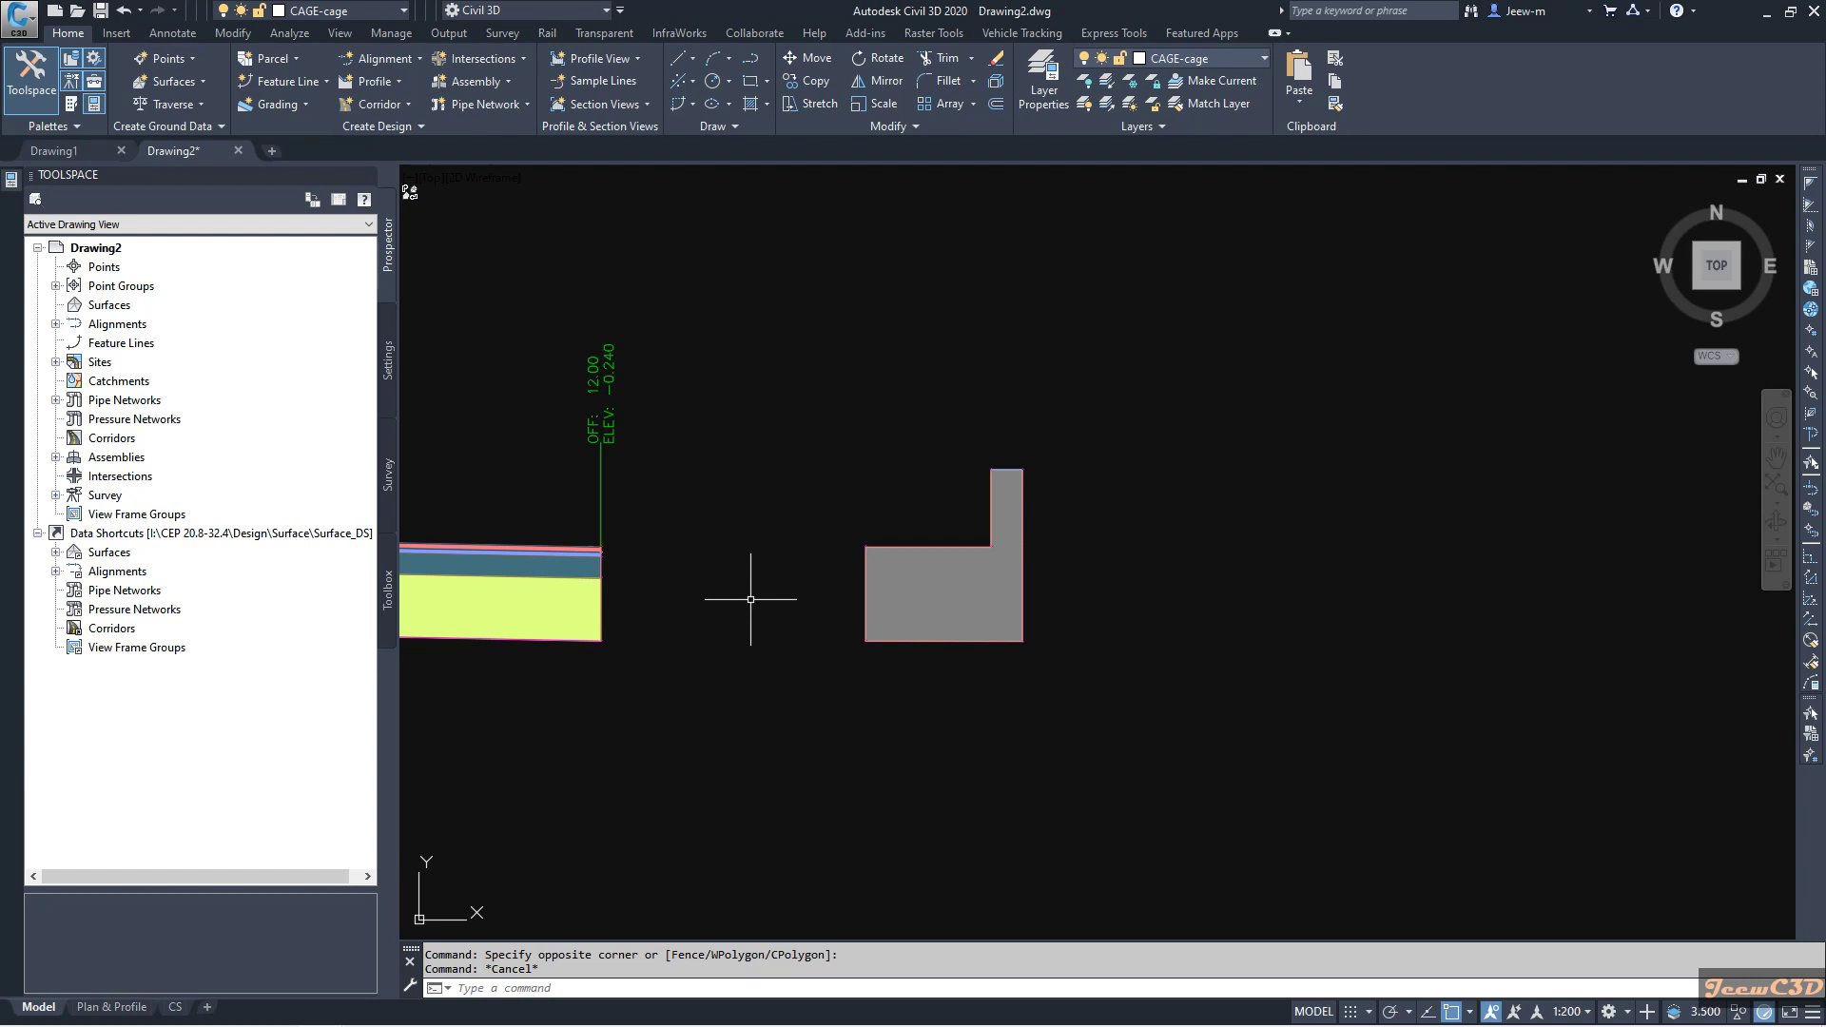
middle_drag(739, 615, 815, 615)
middle_drag(723, 581, 815, 580)
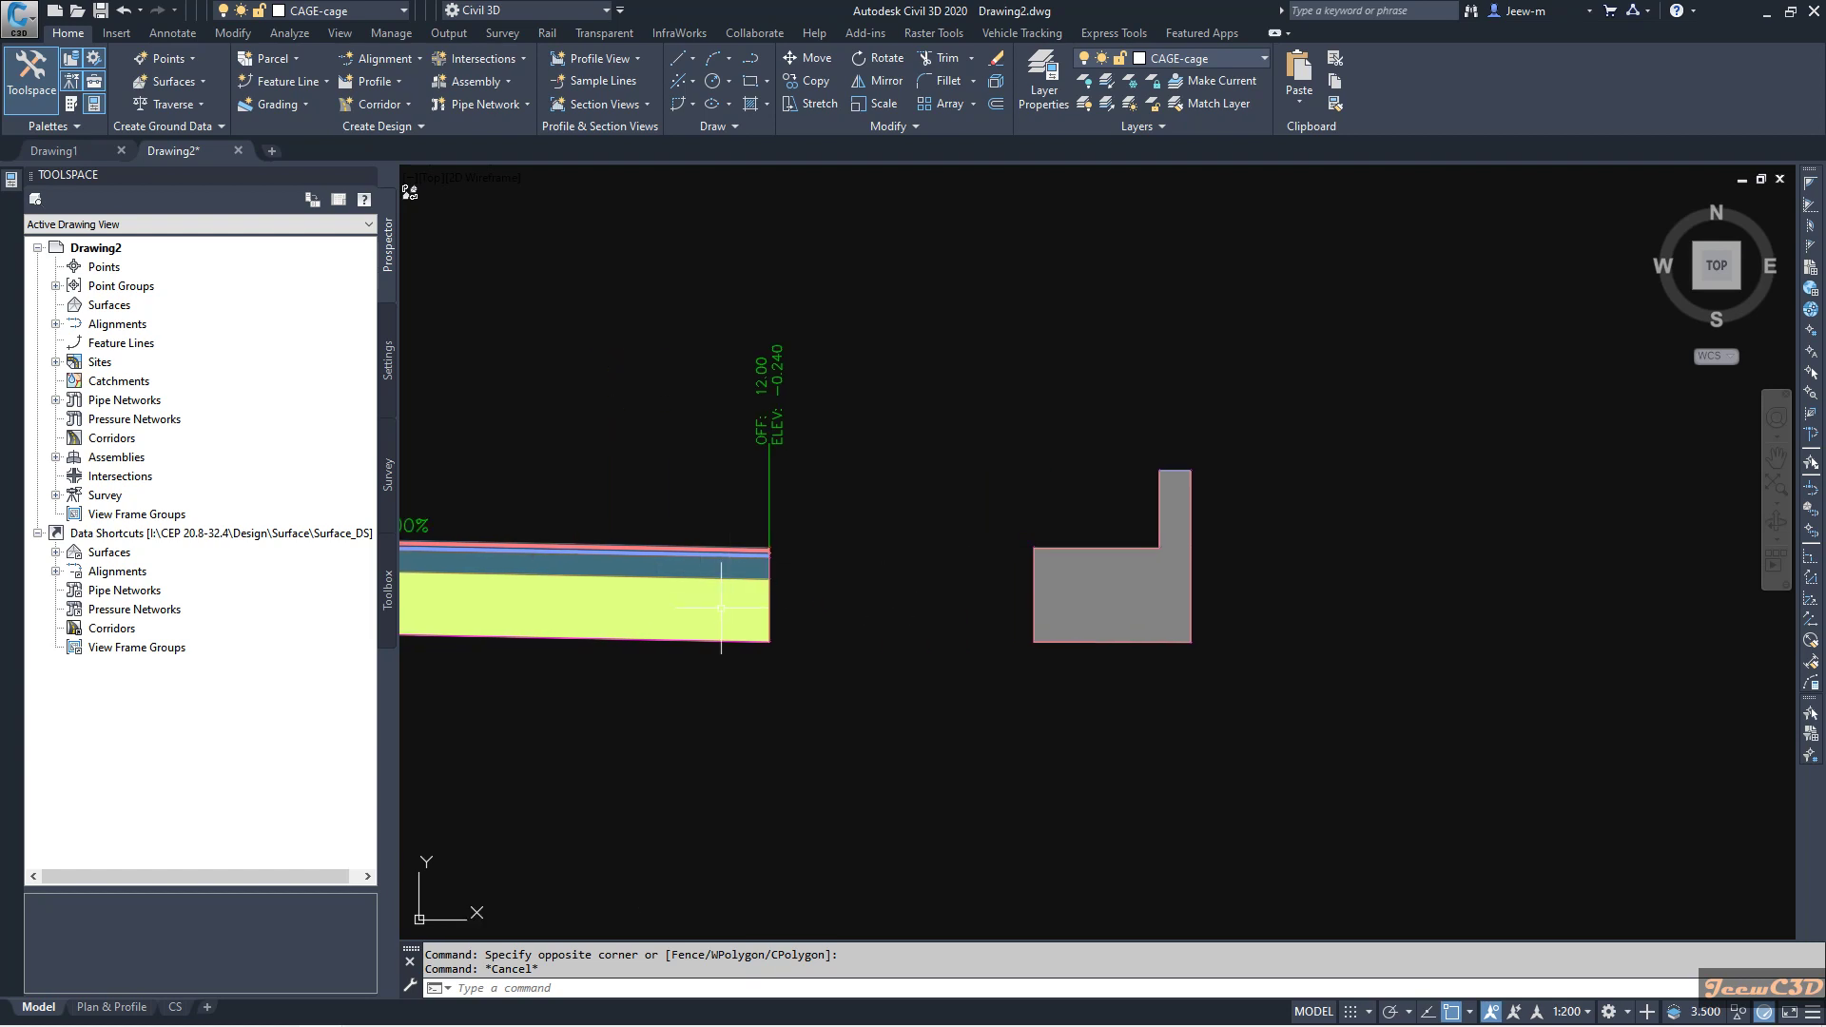
scroll(723, 599, down, 2)
middle_drag(746, 701, 902, 659)
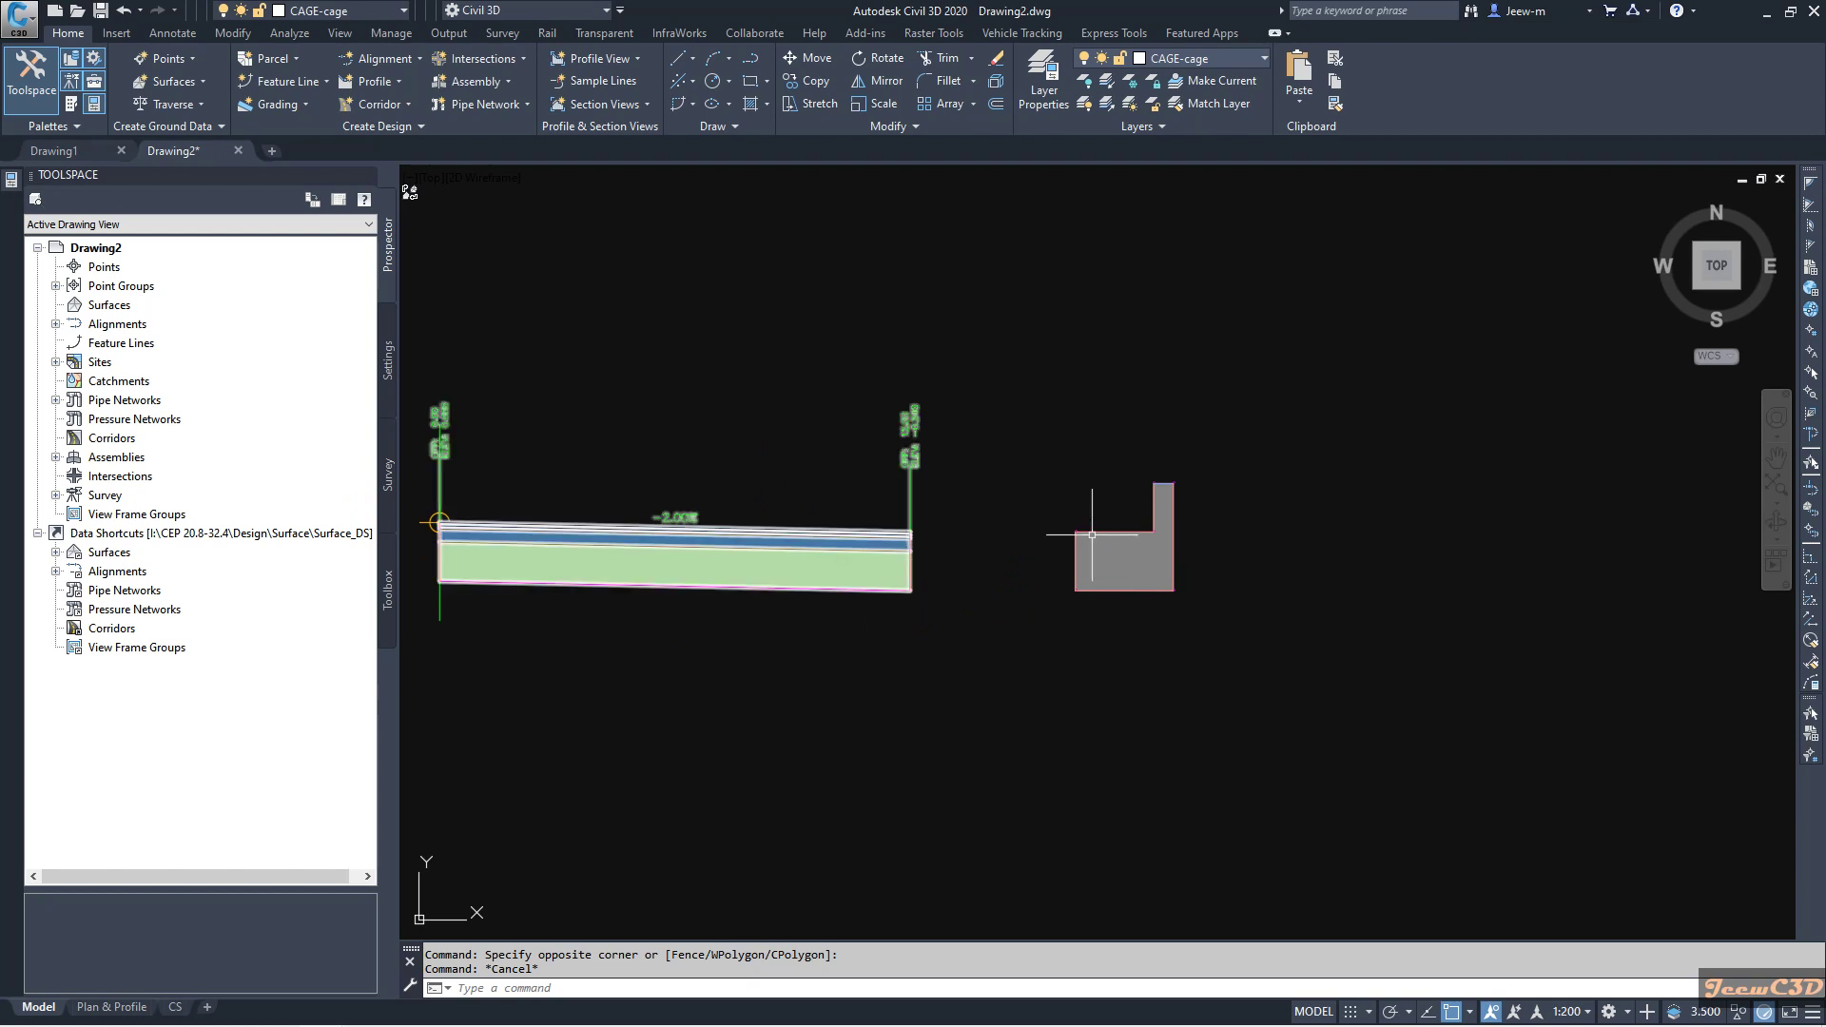
scroll(1093, 537, up, 4)
click(1067, 521)
click(1064, 524)
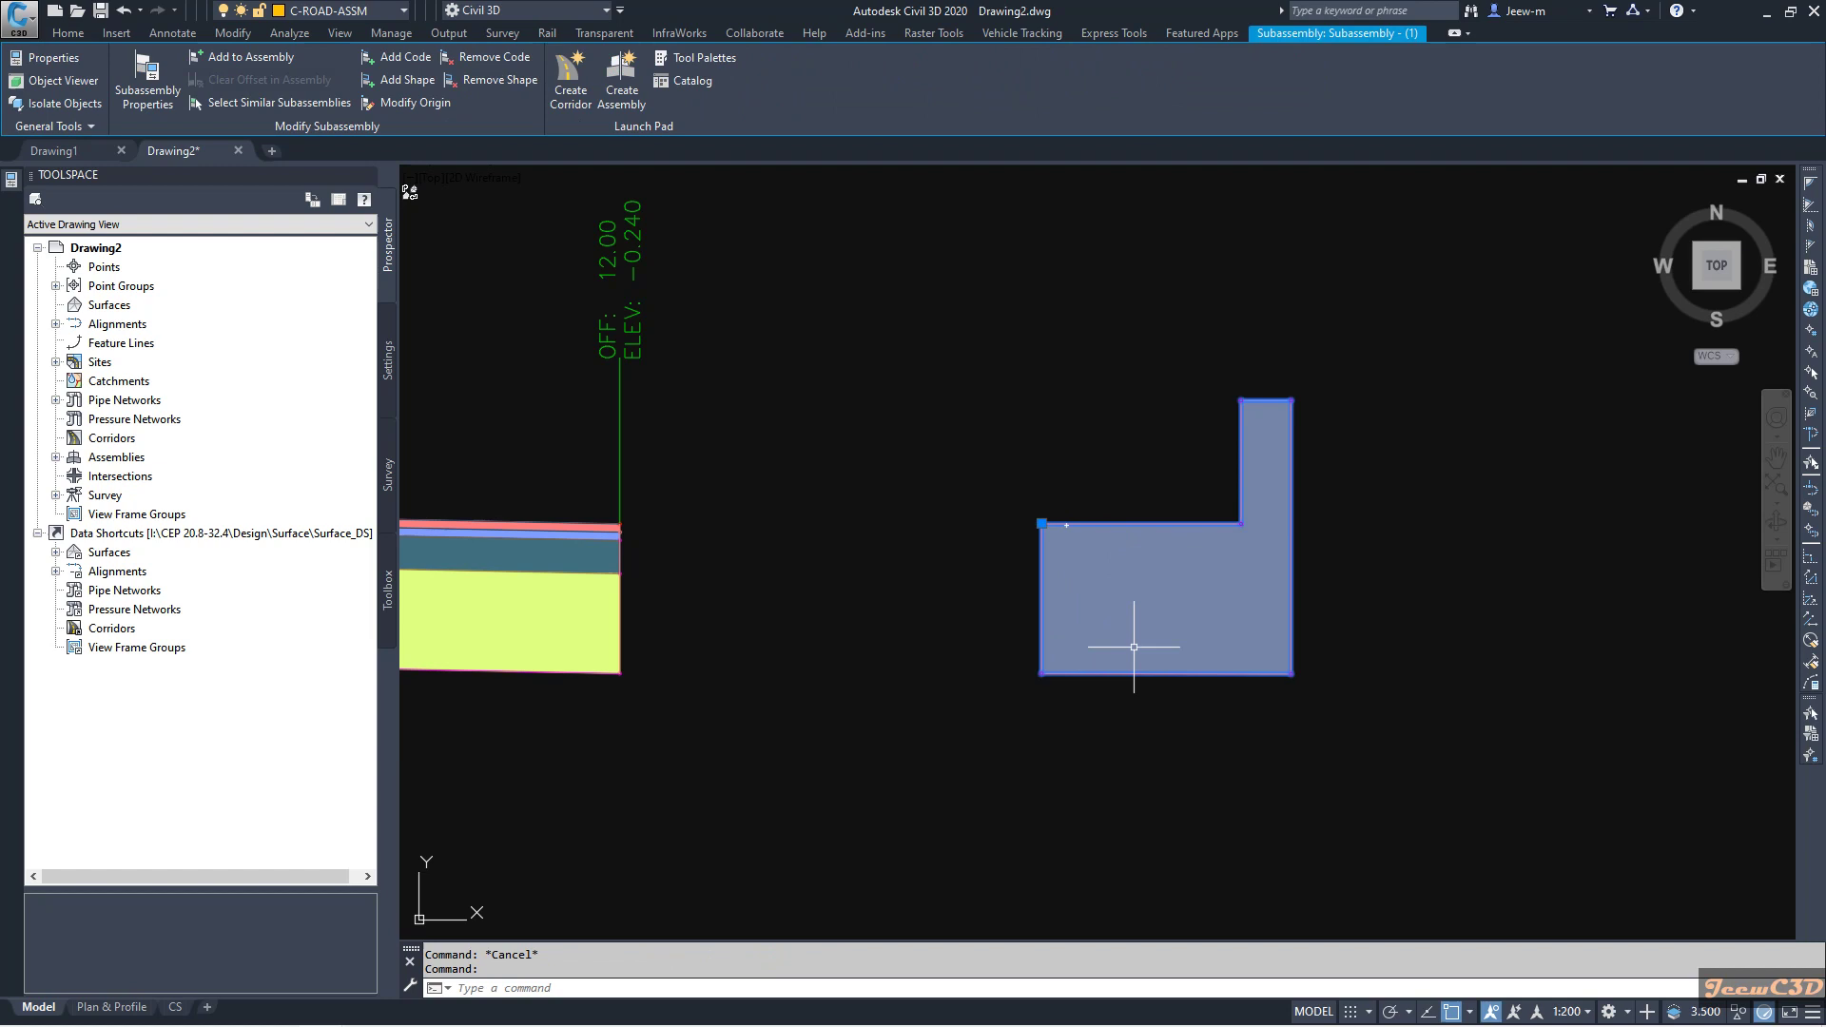
Step: Attach the L-shaped curb to the lane's top right marker point at offset 12.00
click(261, 63)
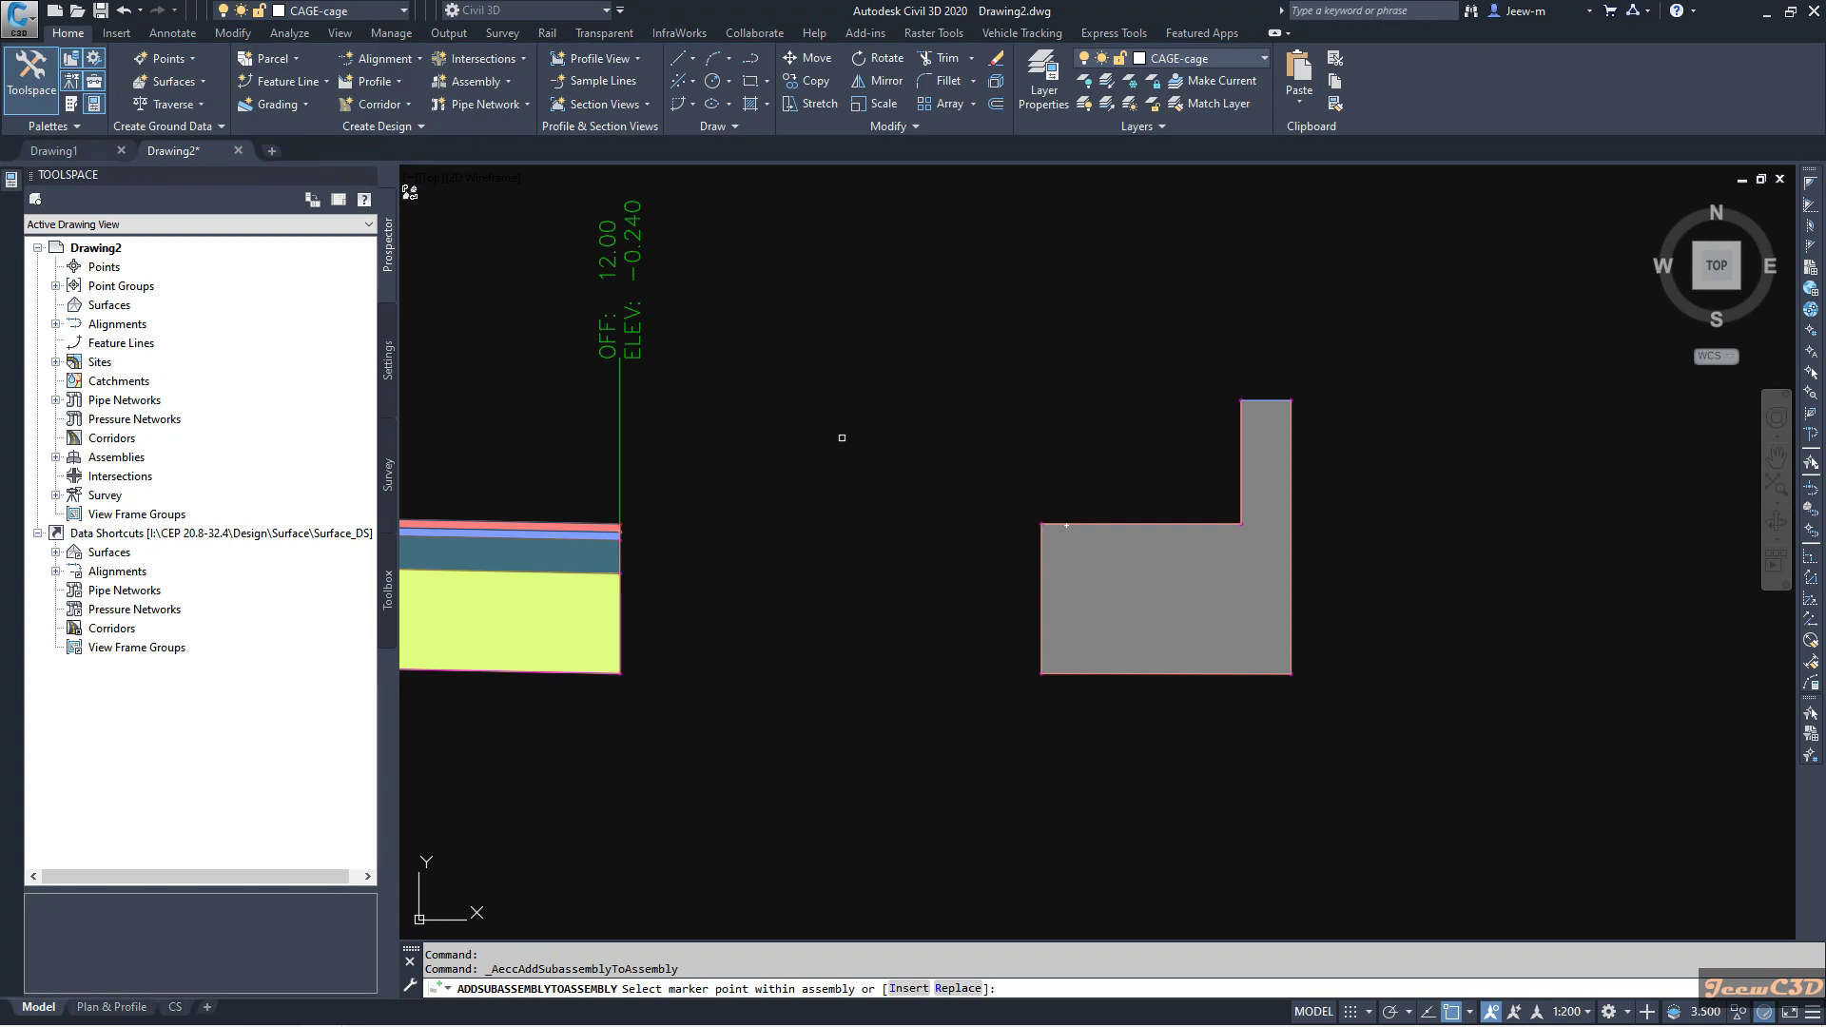
scroll(618, 529, up, 10)
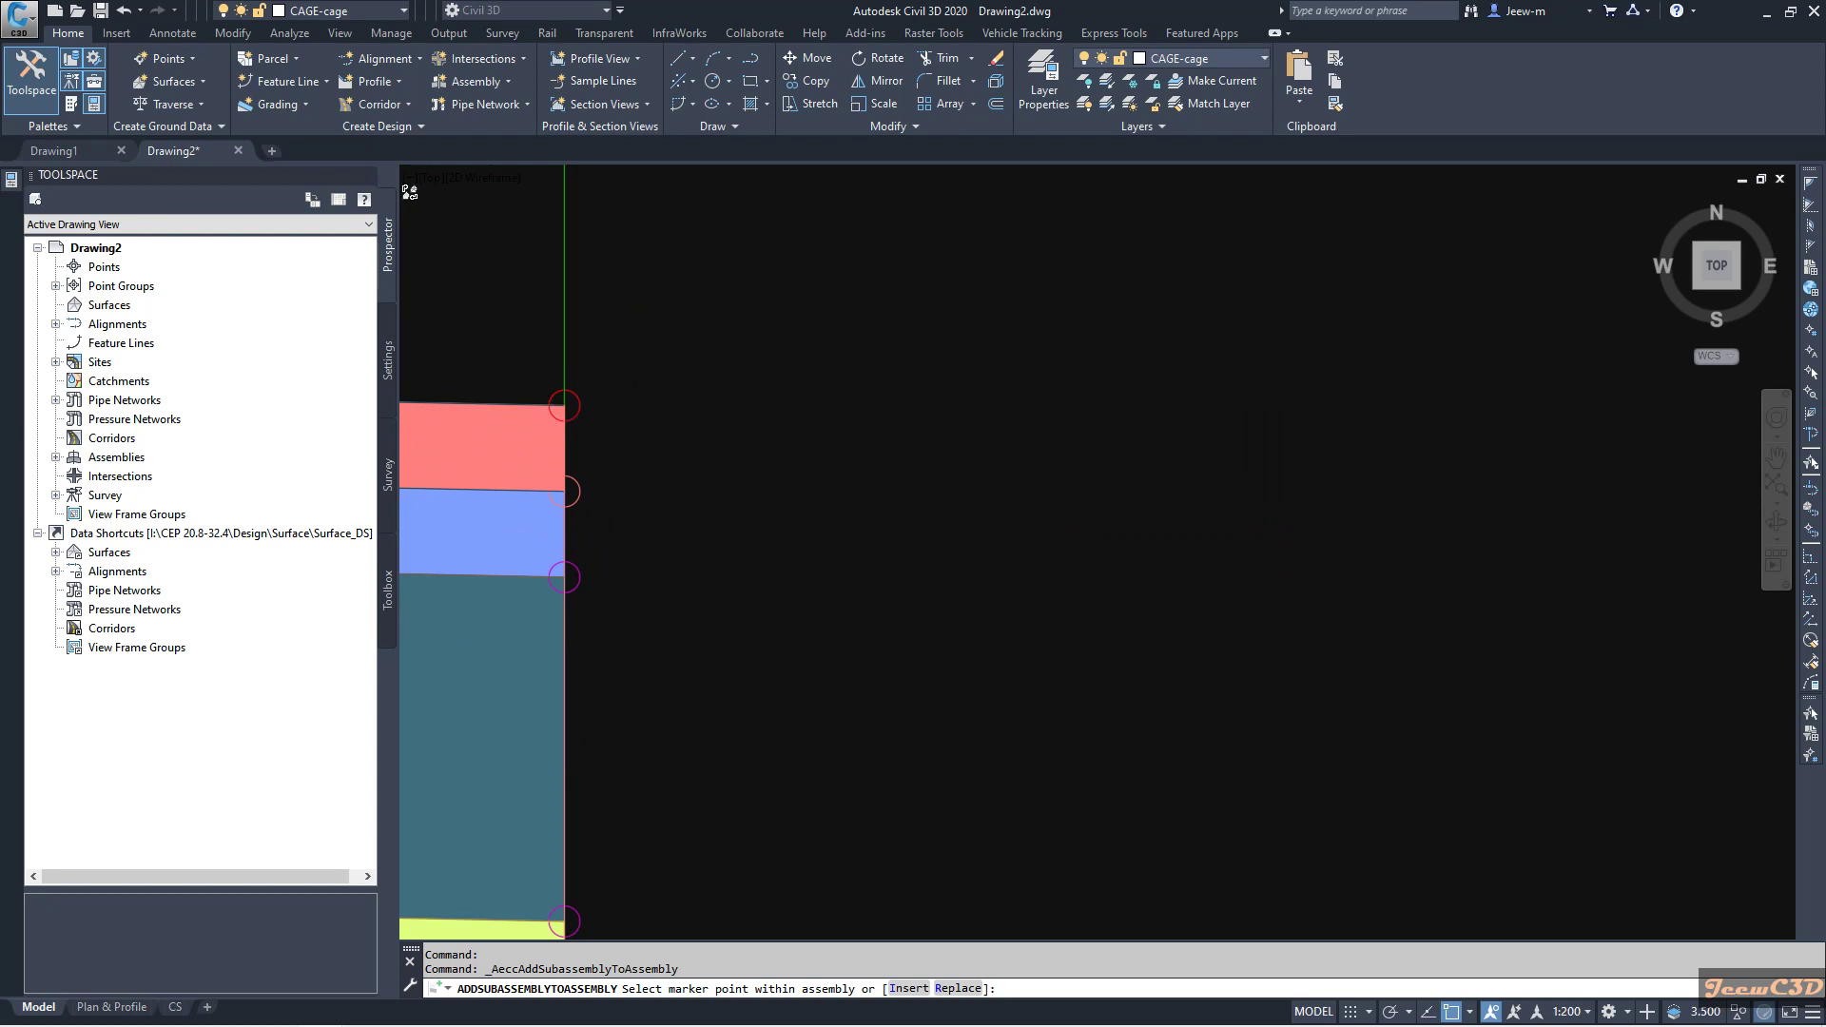
scroll(1366, 489, down, 5)
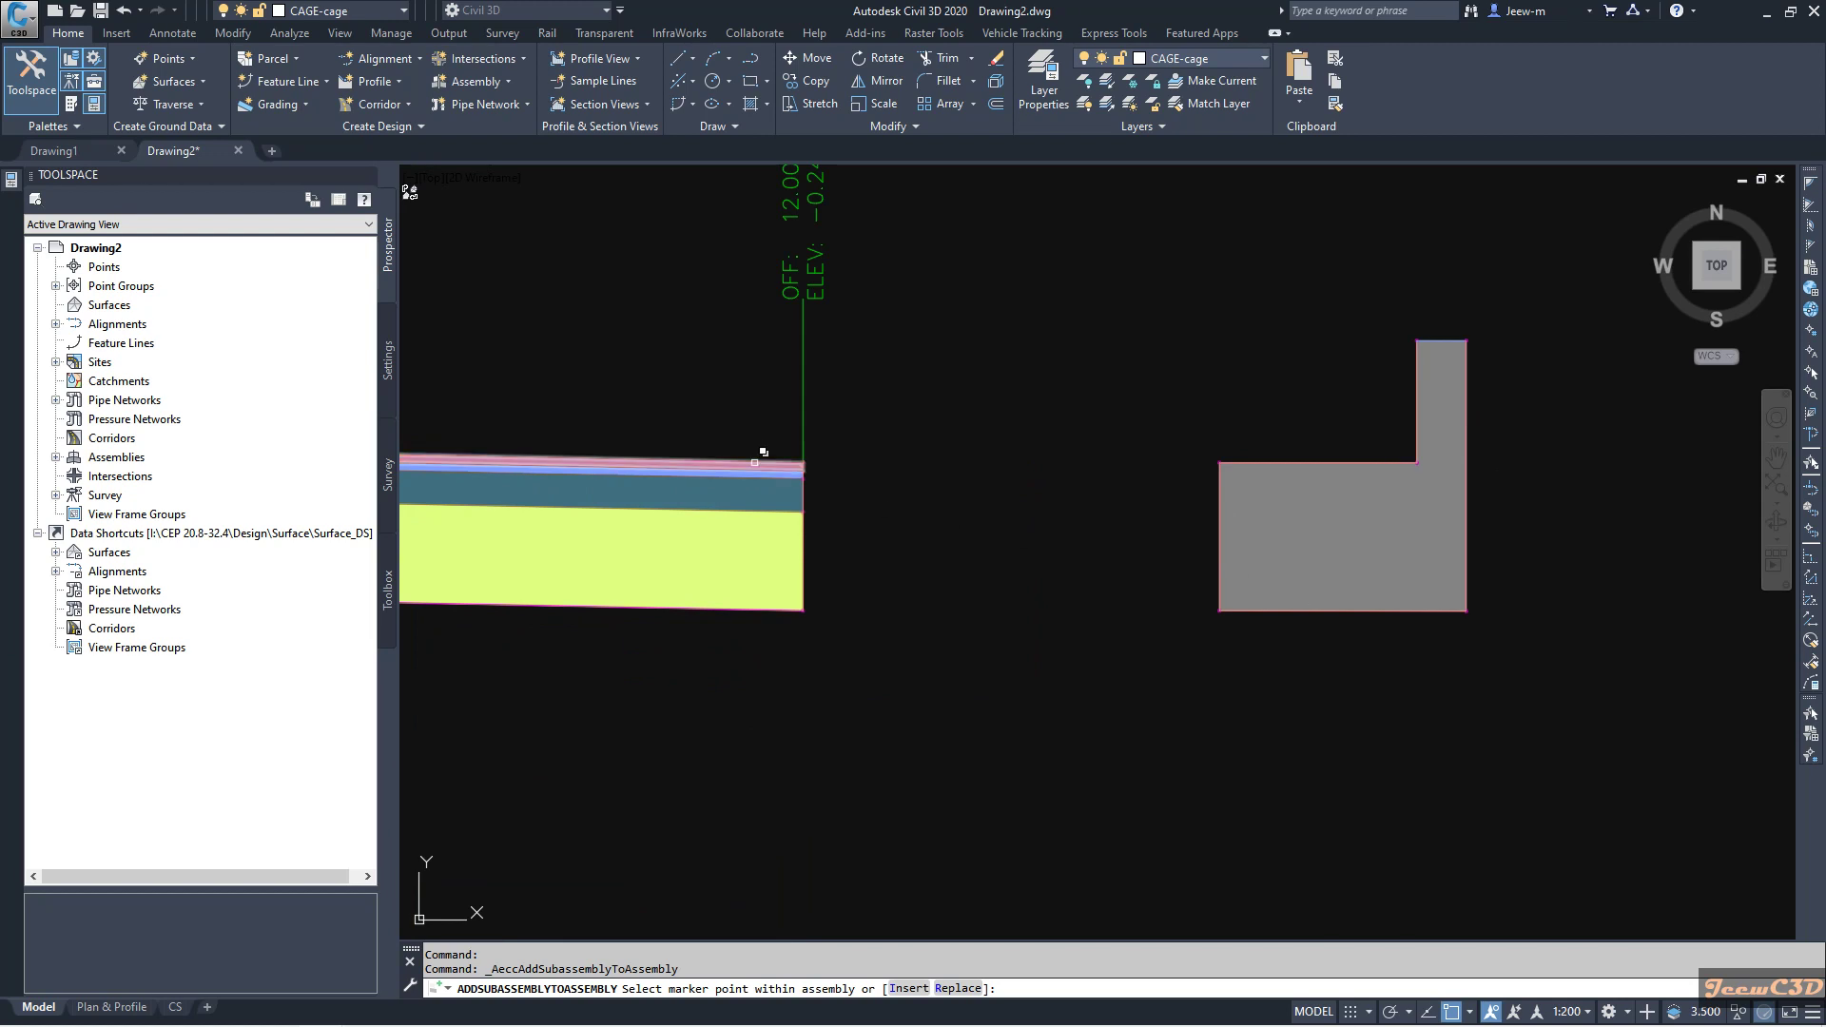
scroll(811, 481, up, 8)
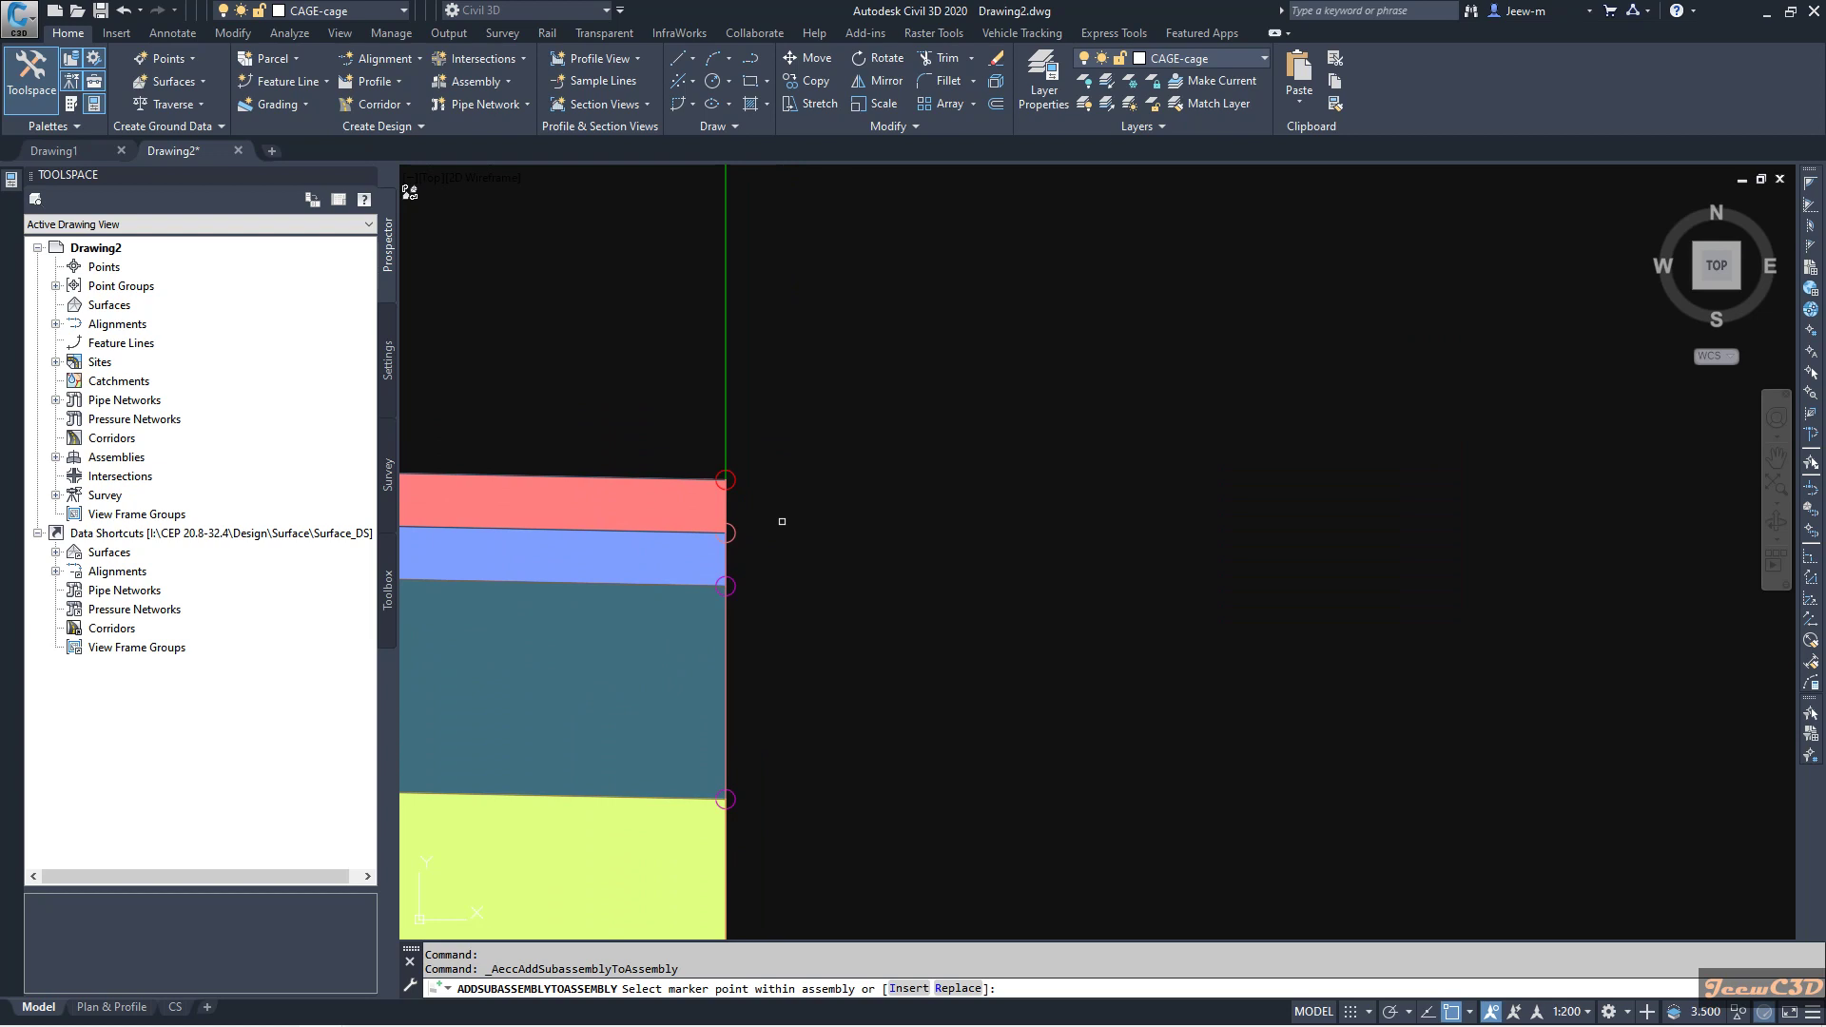
scroll(750, 490, up, 2)
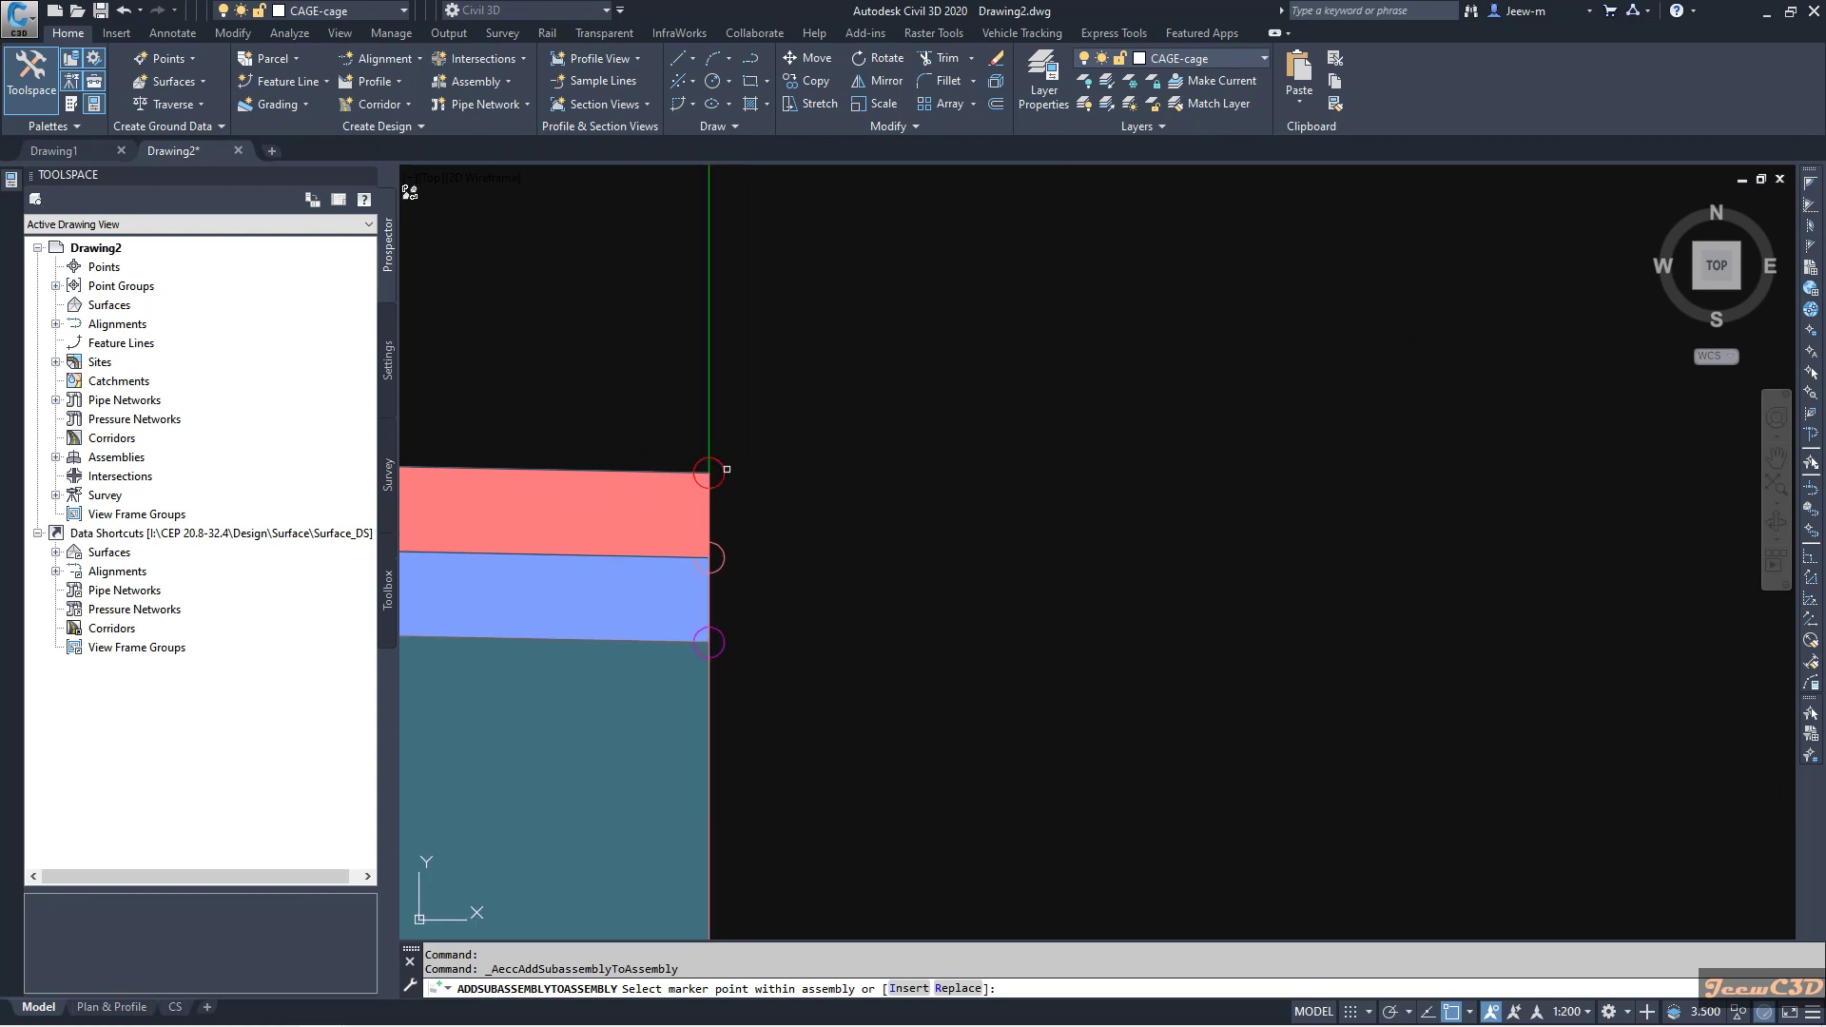
click(721, 470)
scroll(828, 534, down, 4)
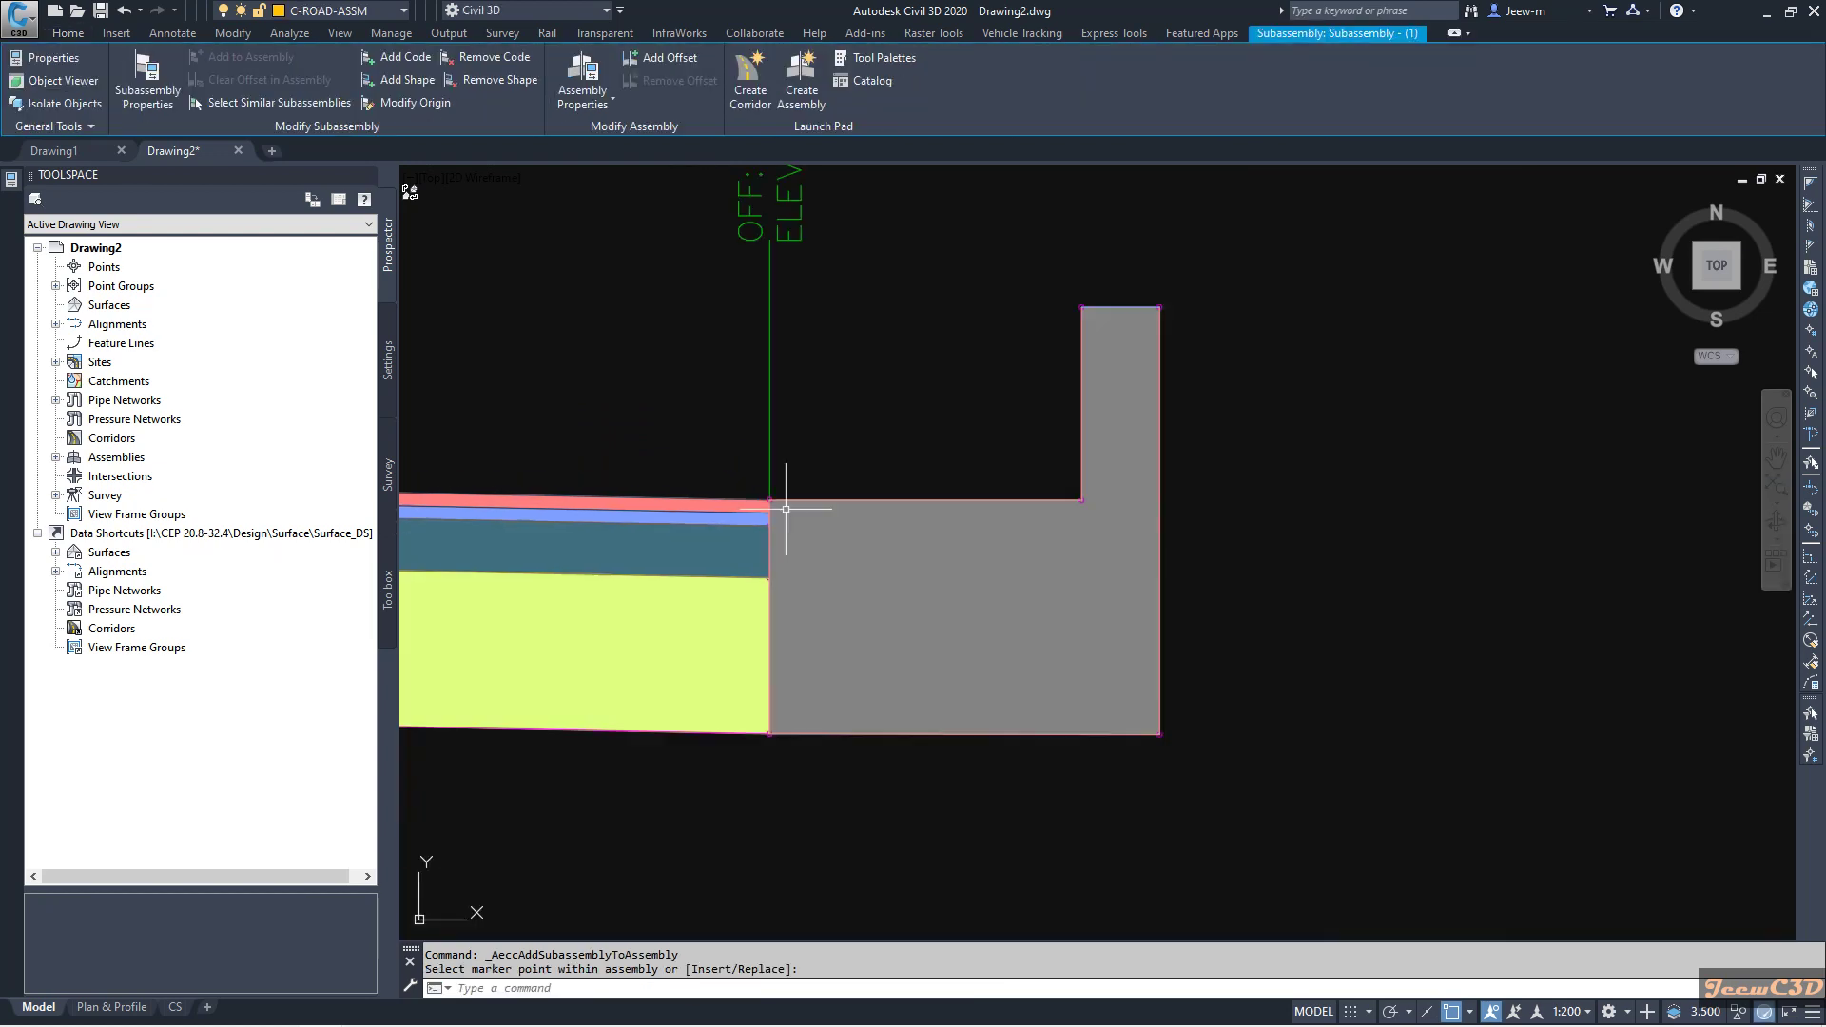
key(Escape)
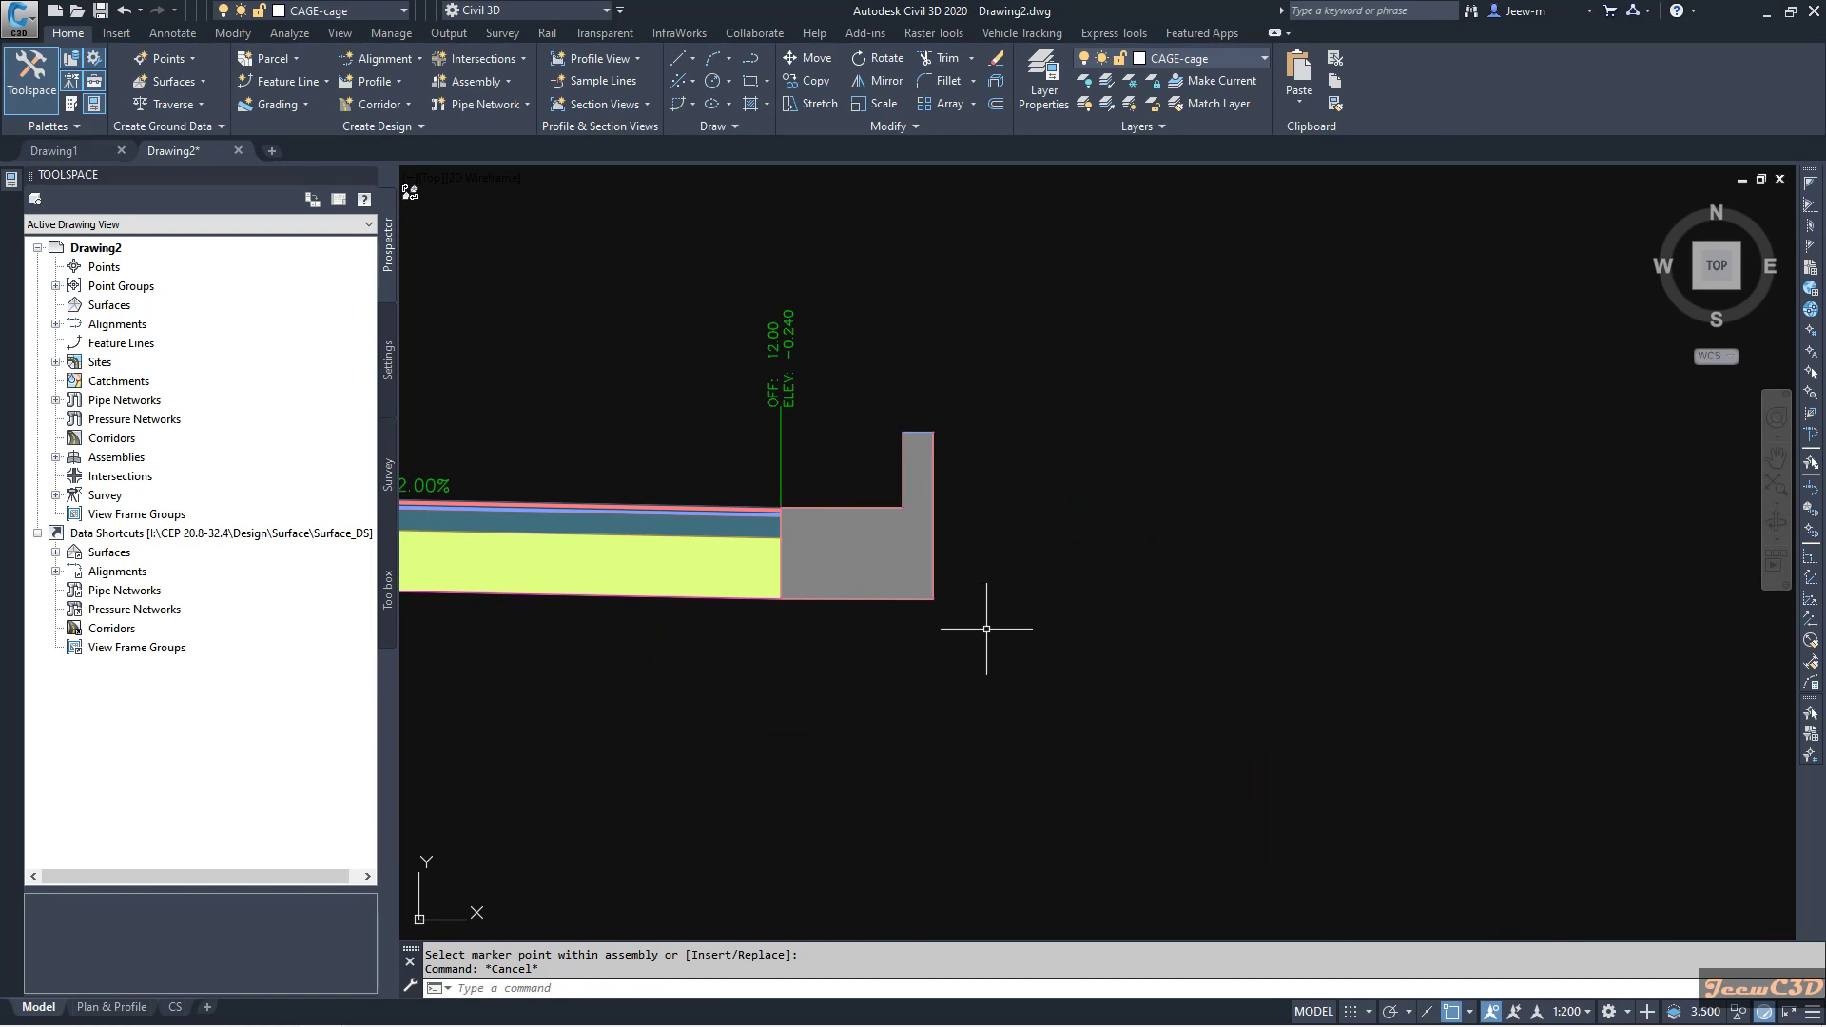
scroll(988, 631, down, 4)
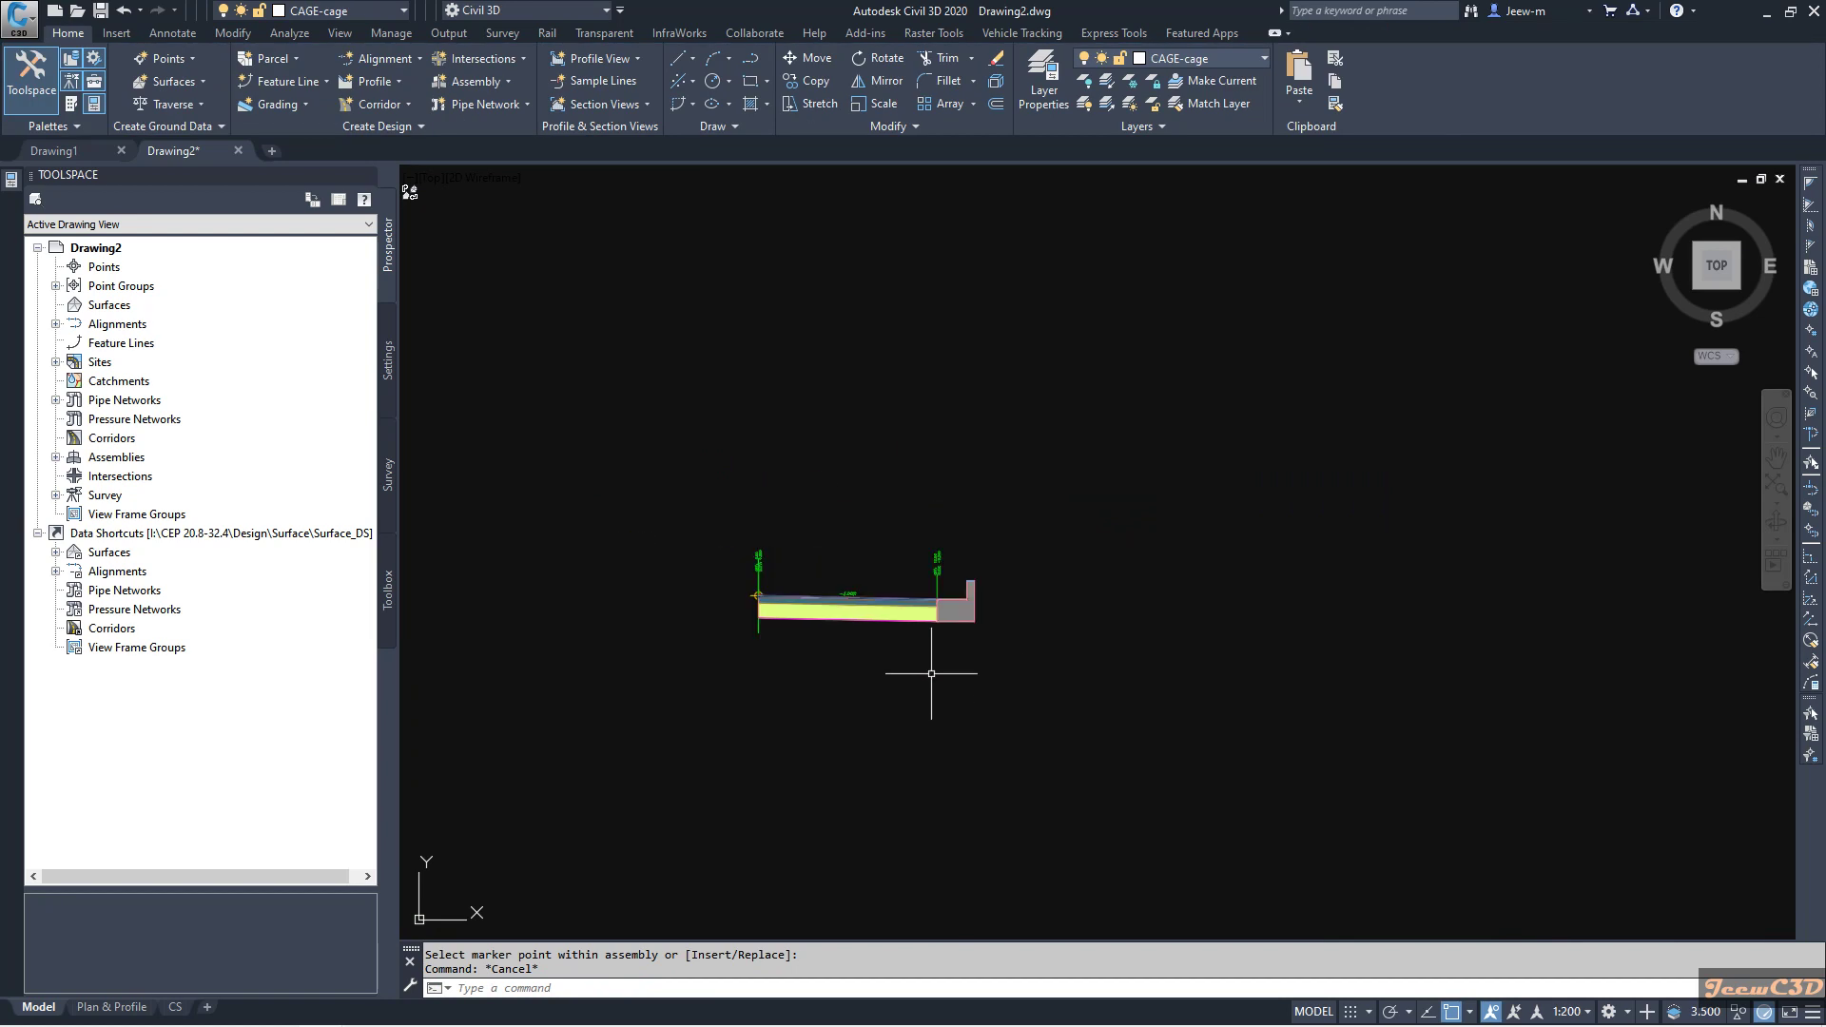
click(756, 623)
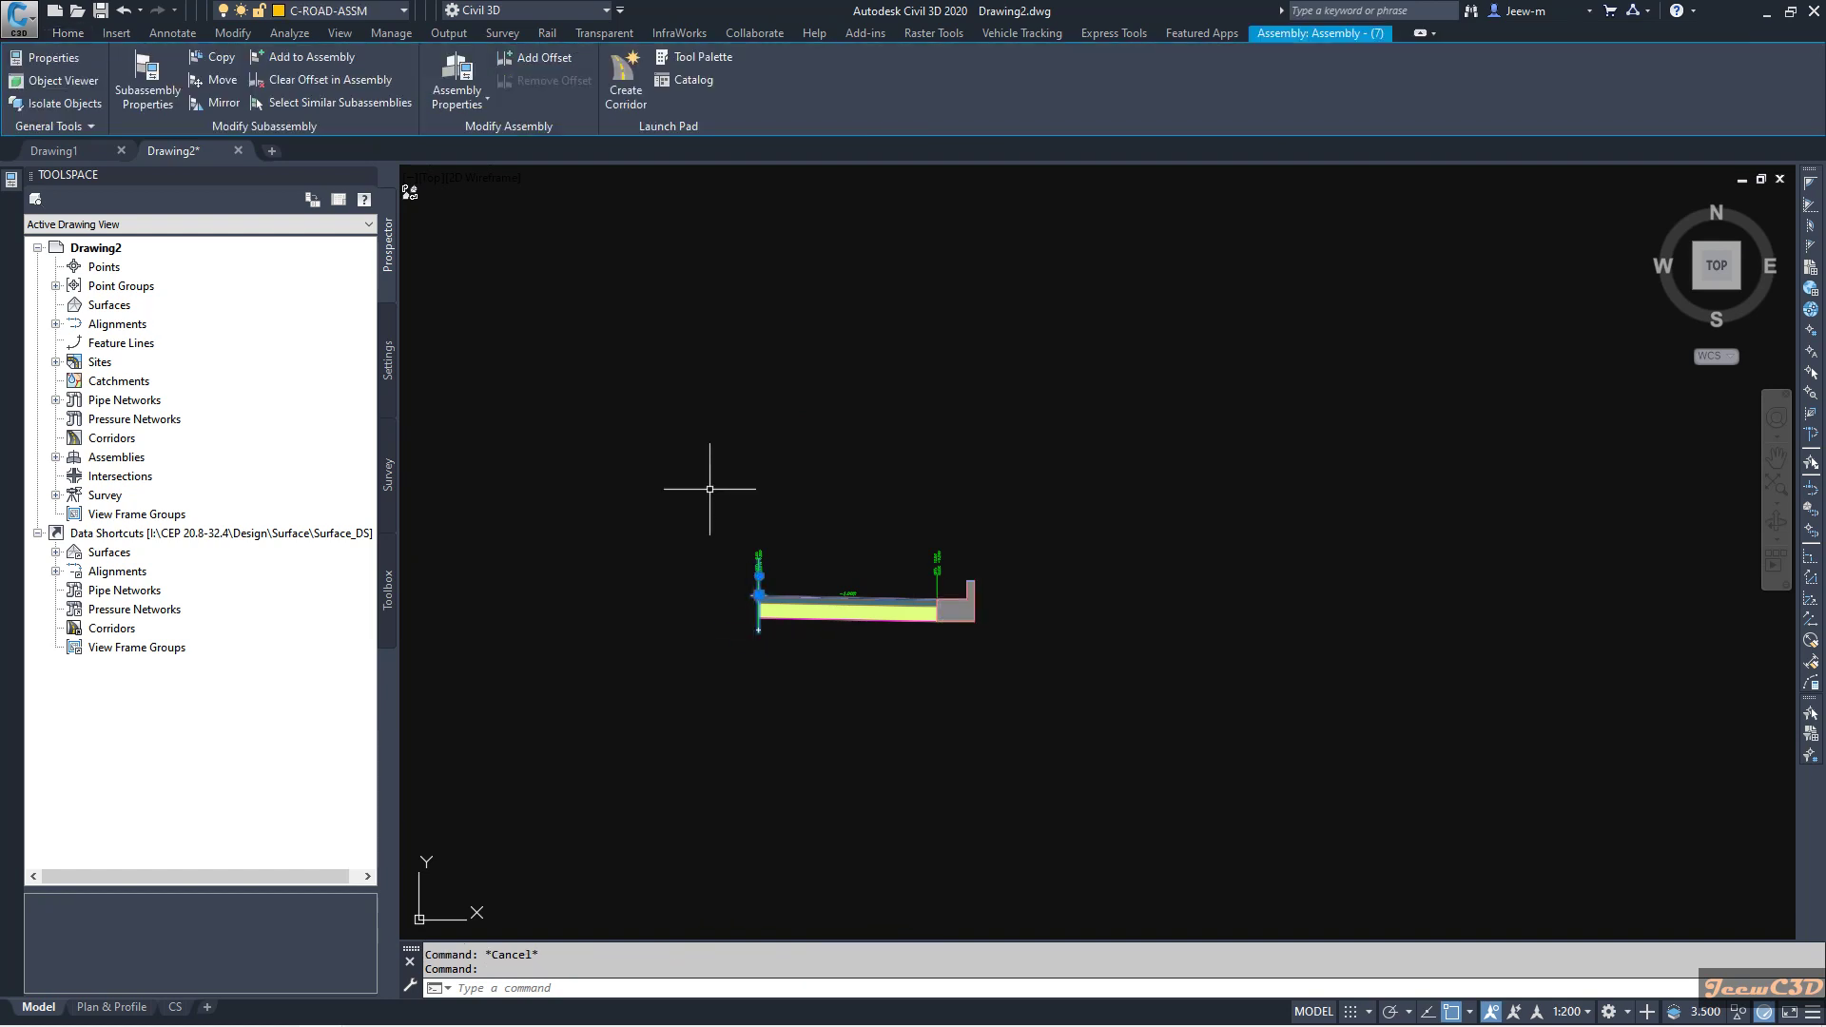
click(456, 86)
click(604, 236)
click(642, 383)
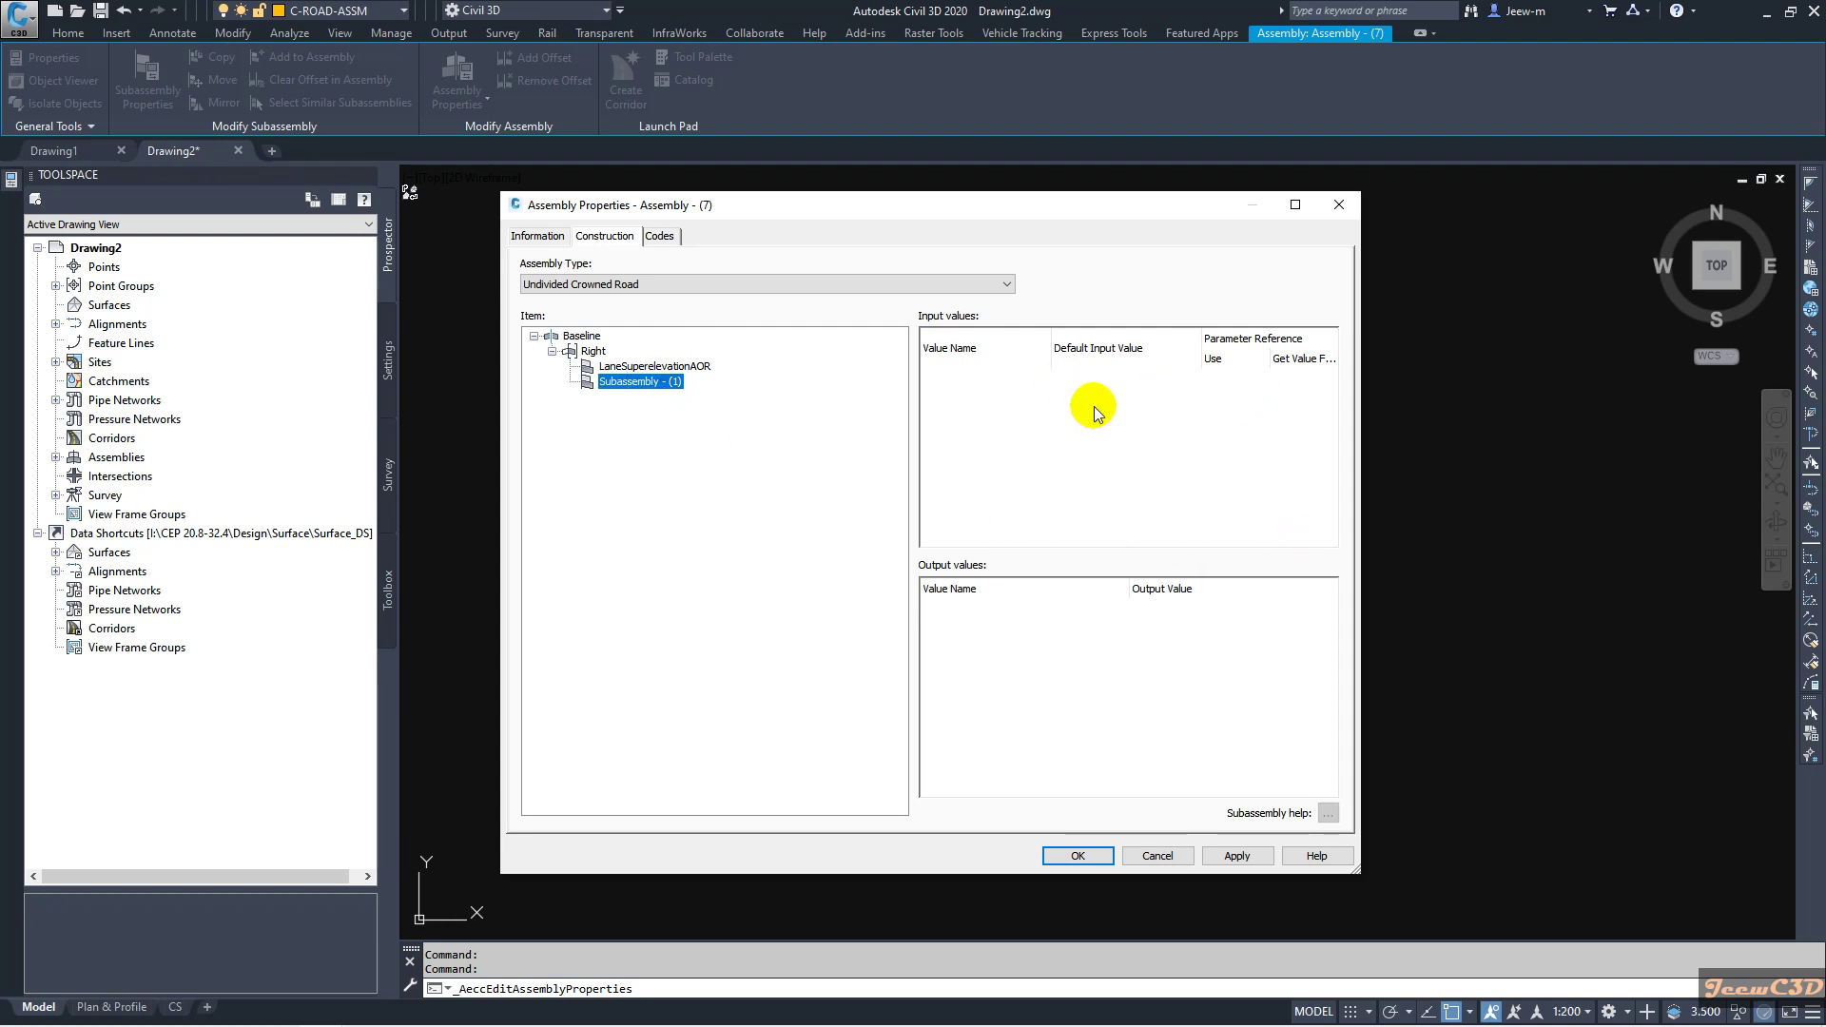
click(670, 367)
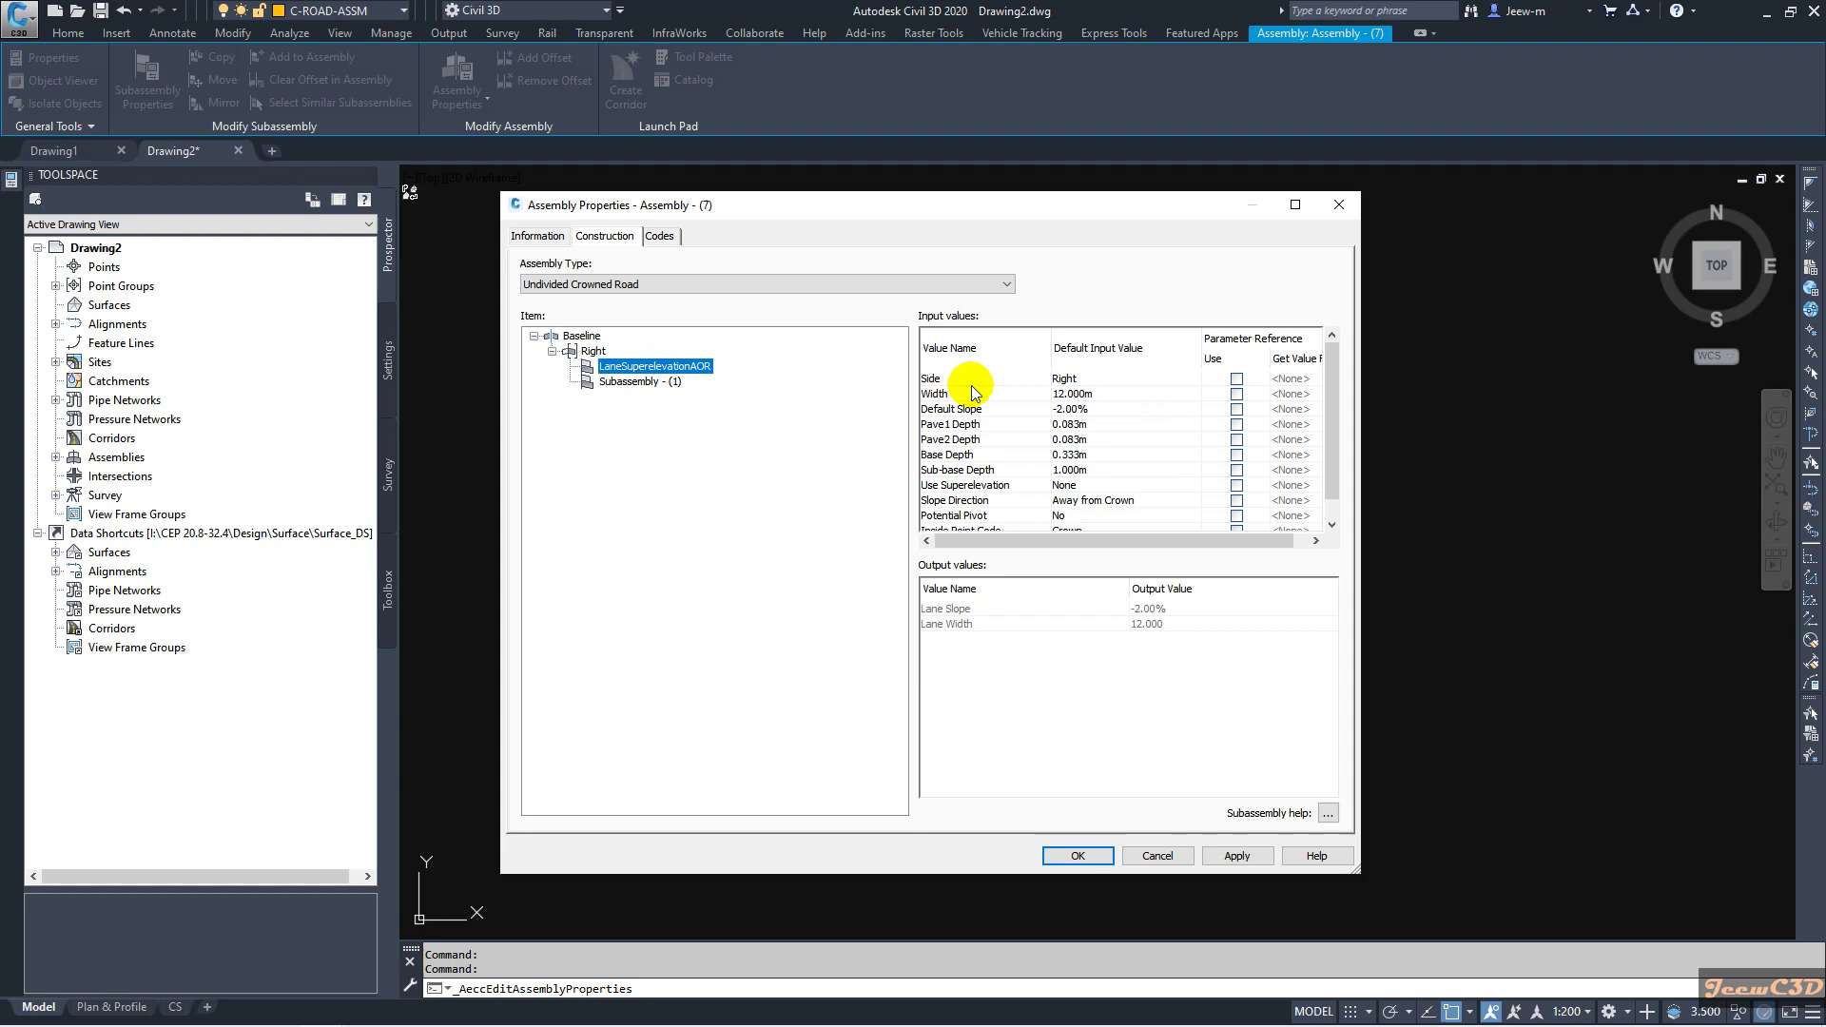
click(624, 384)
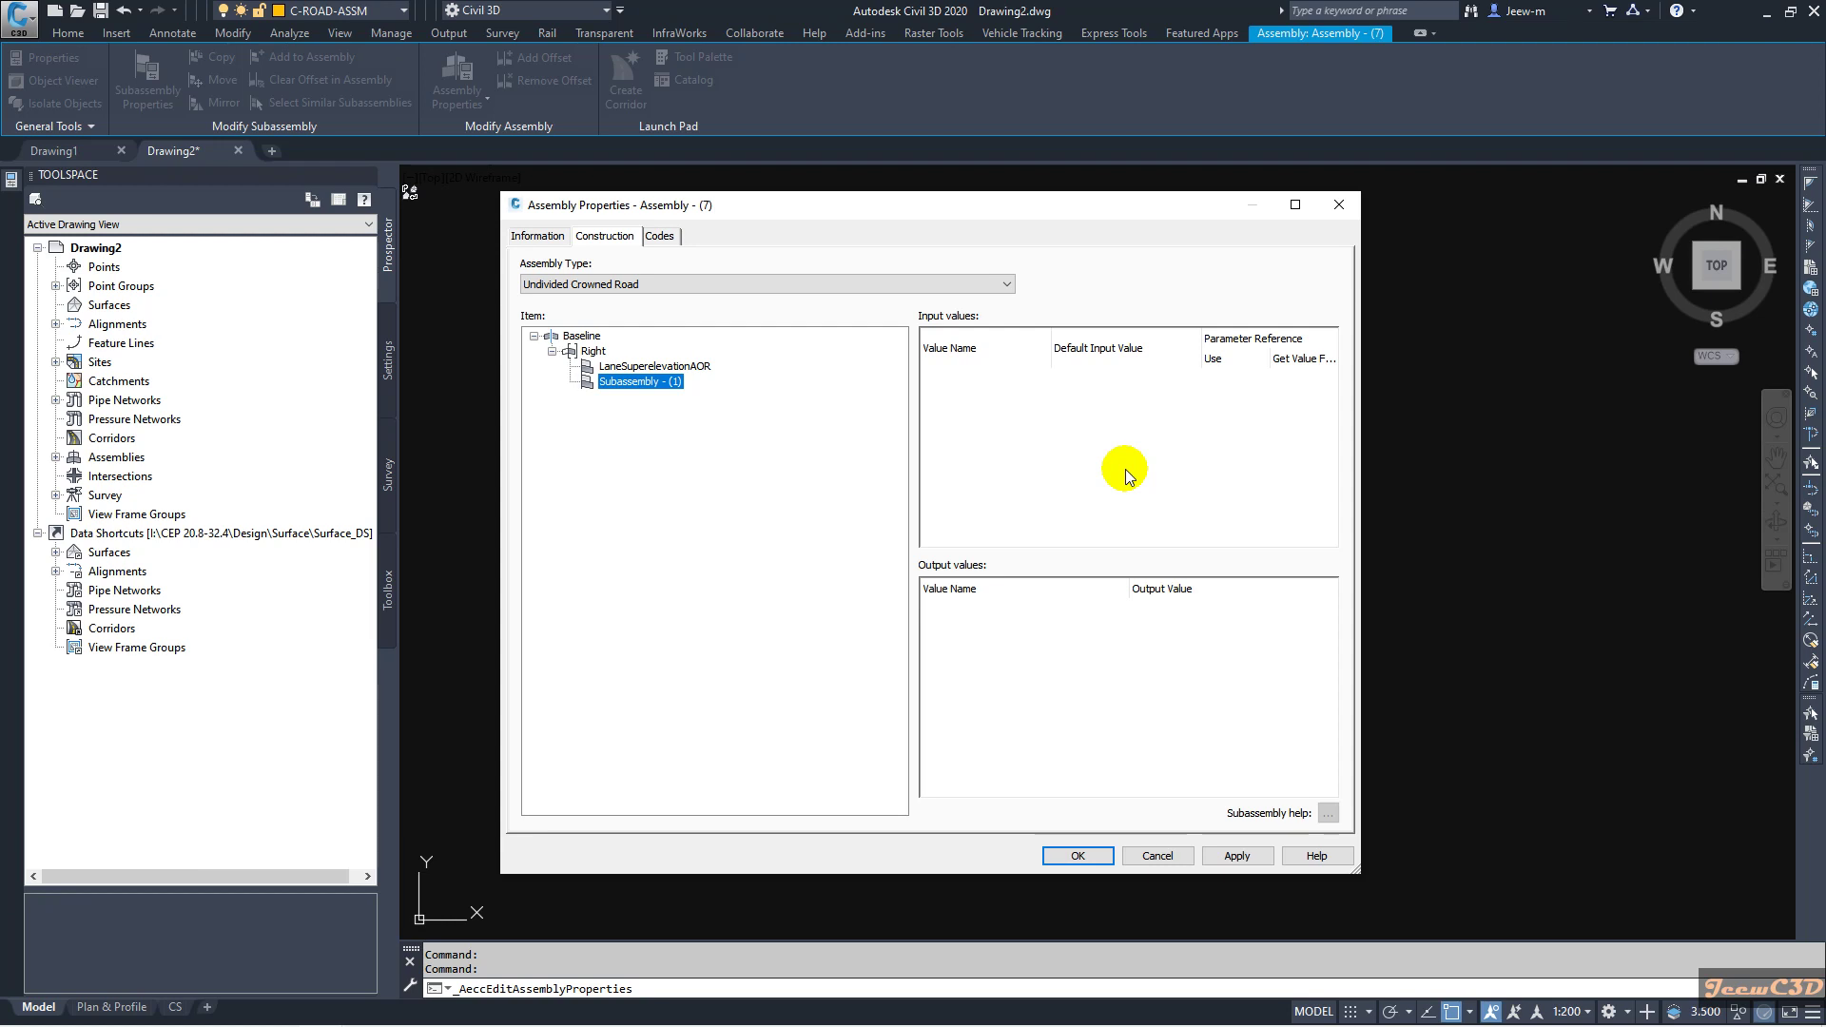
click(1157, 855)
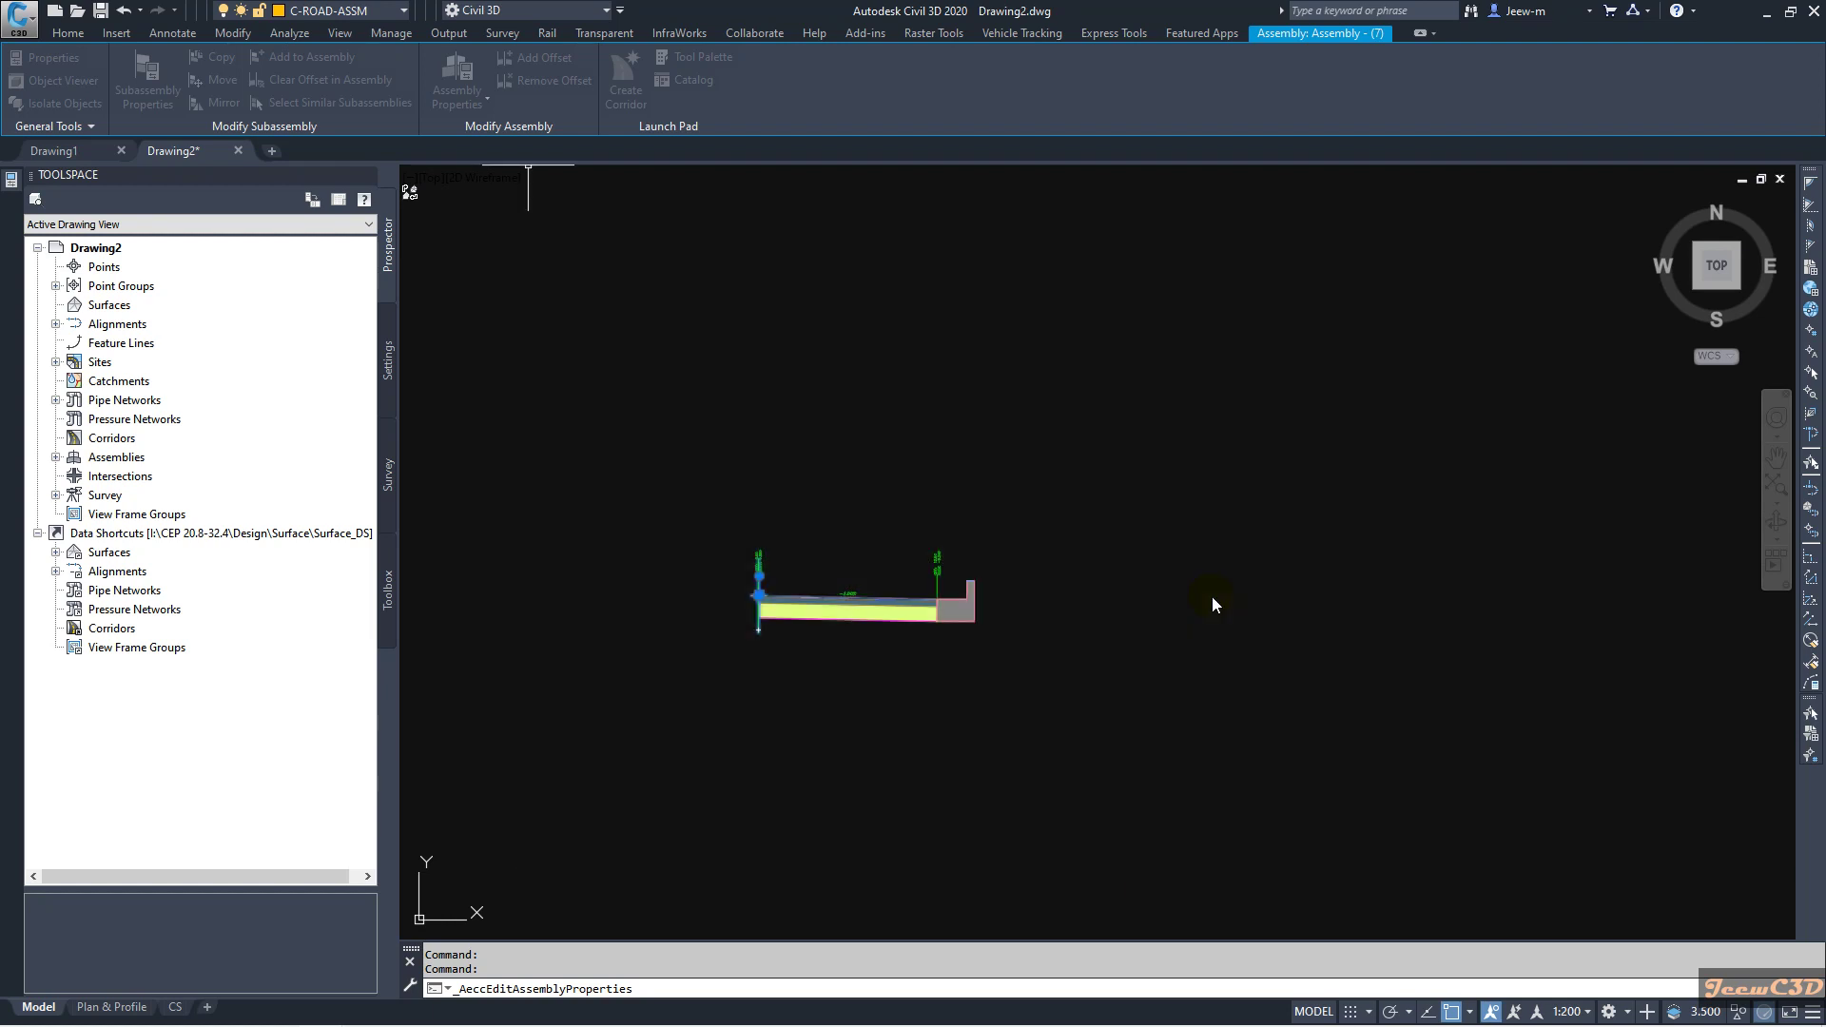
Step: Clear the selection and zoom in on the curb's corner
key(Escape)
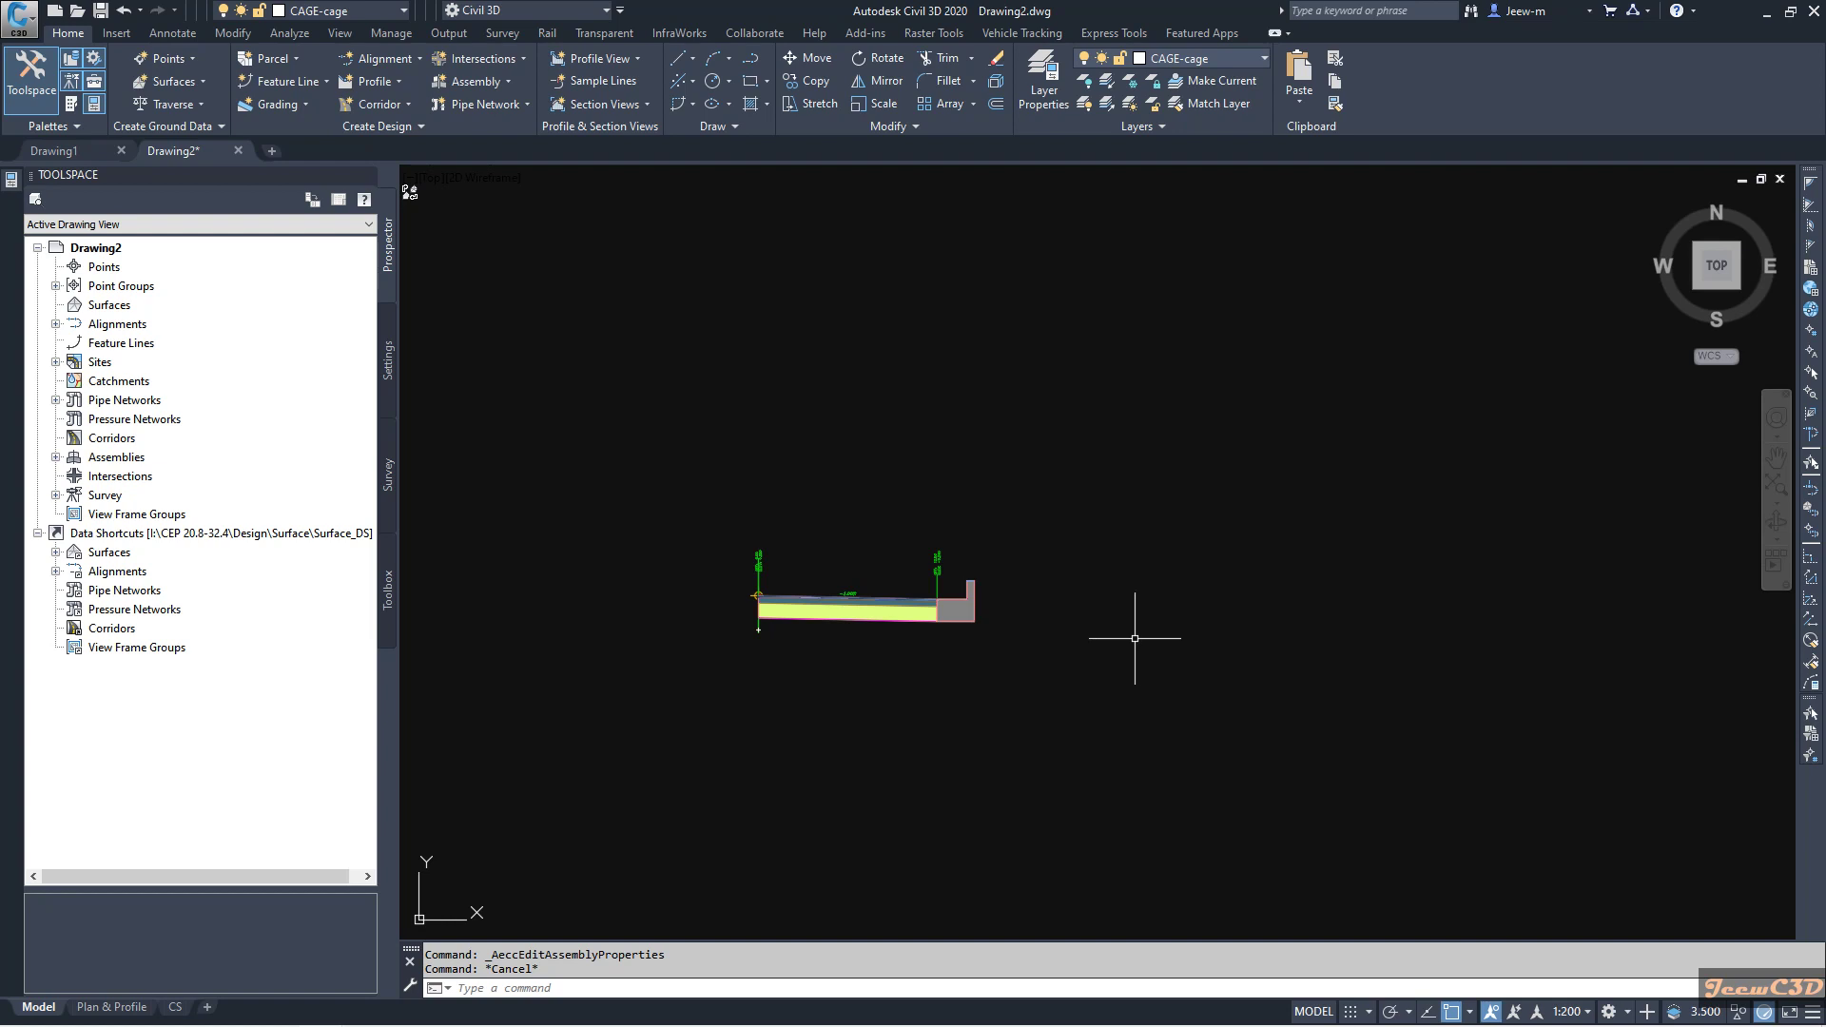
scroll(1034, 670, up, 2)
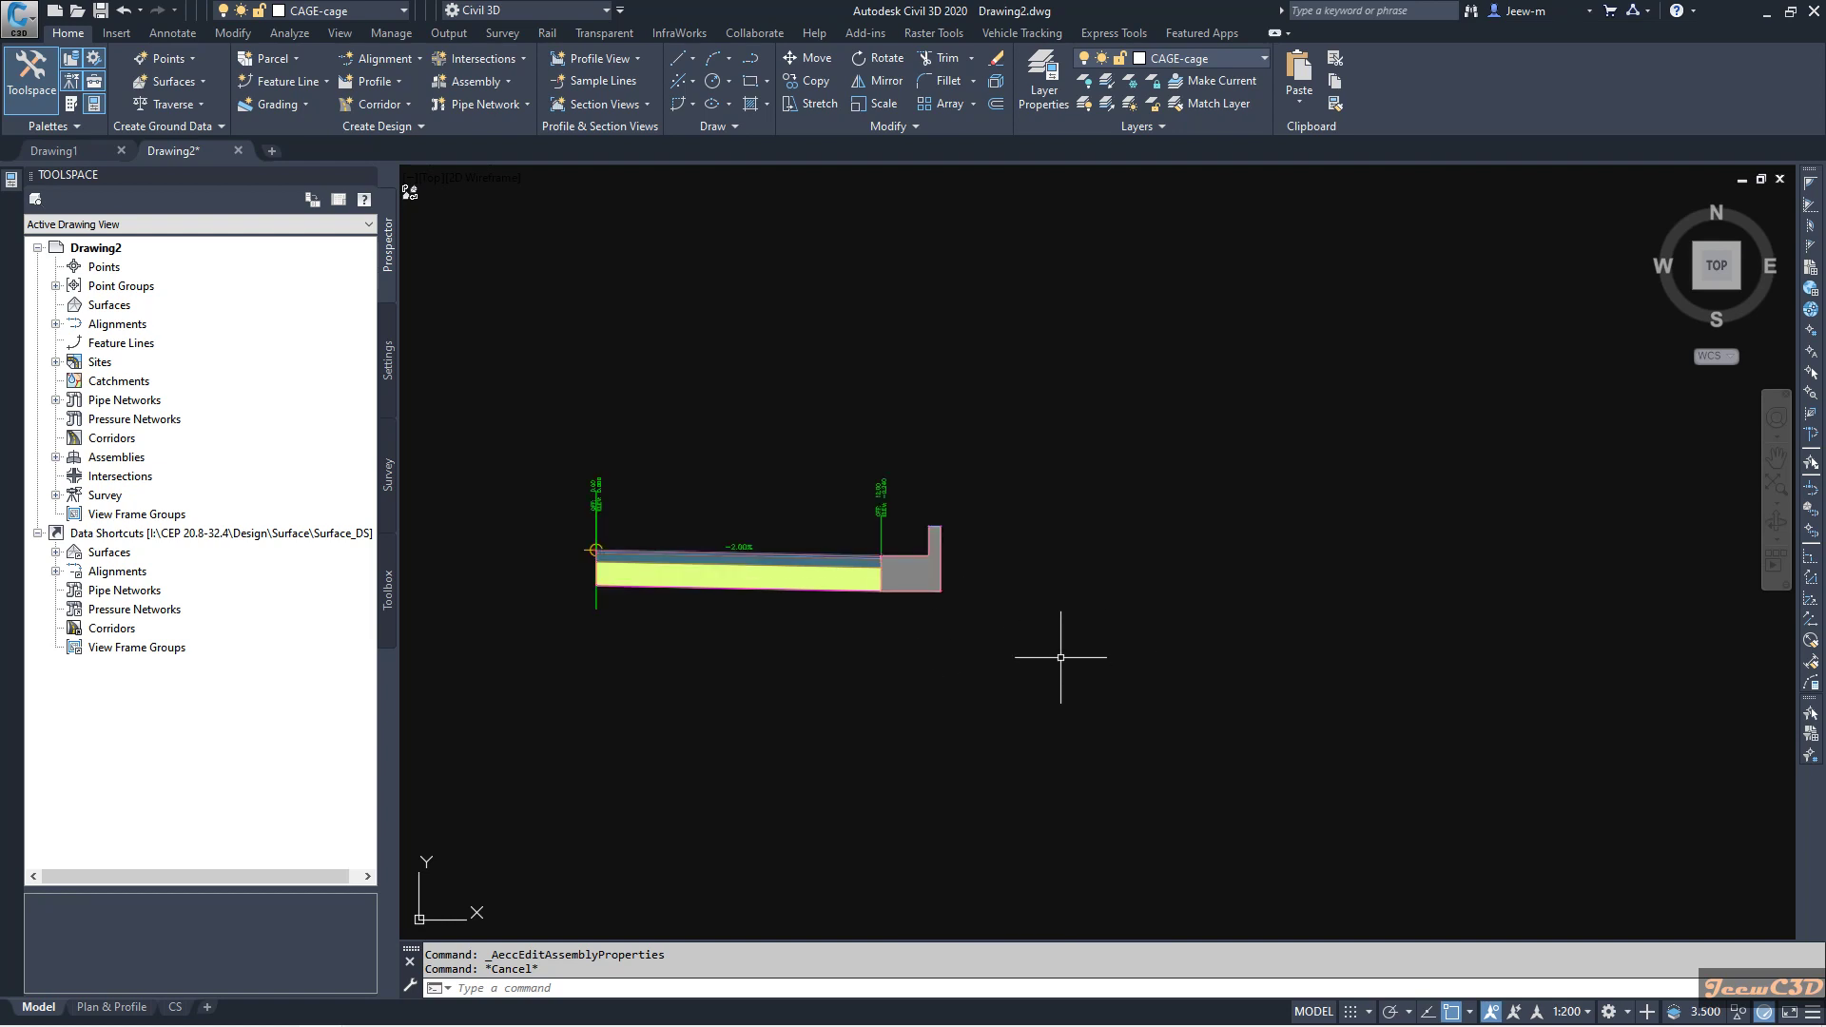
scroll(926, 628, up, 2)
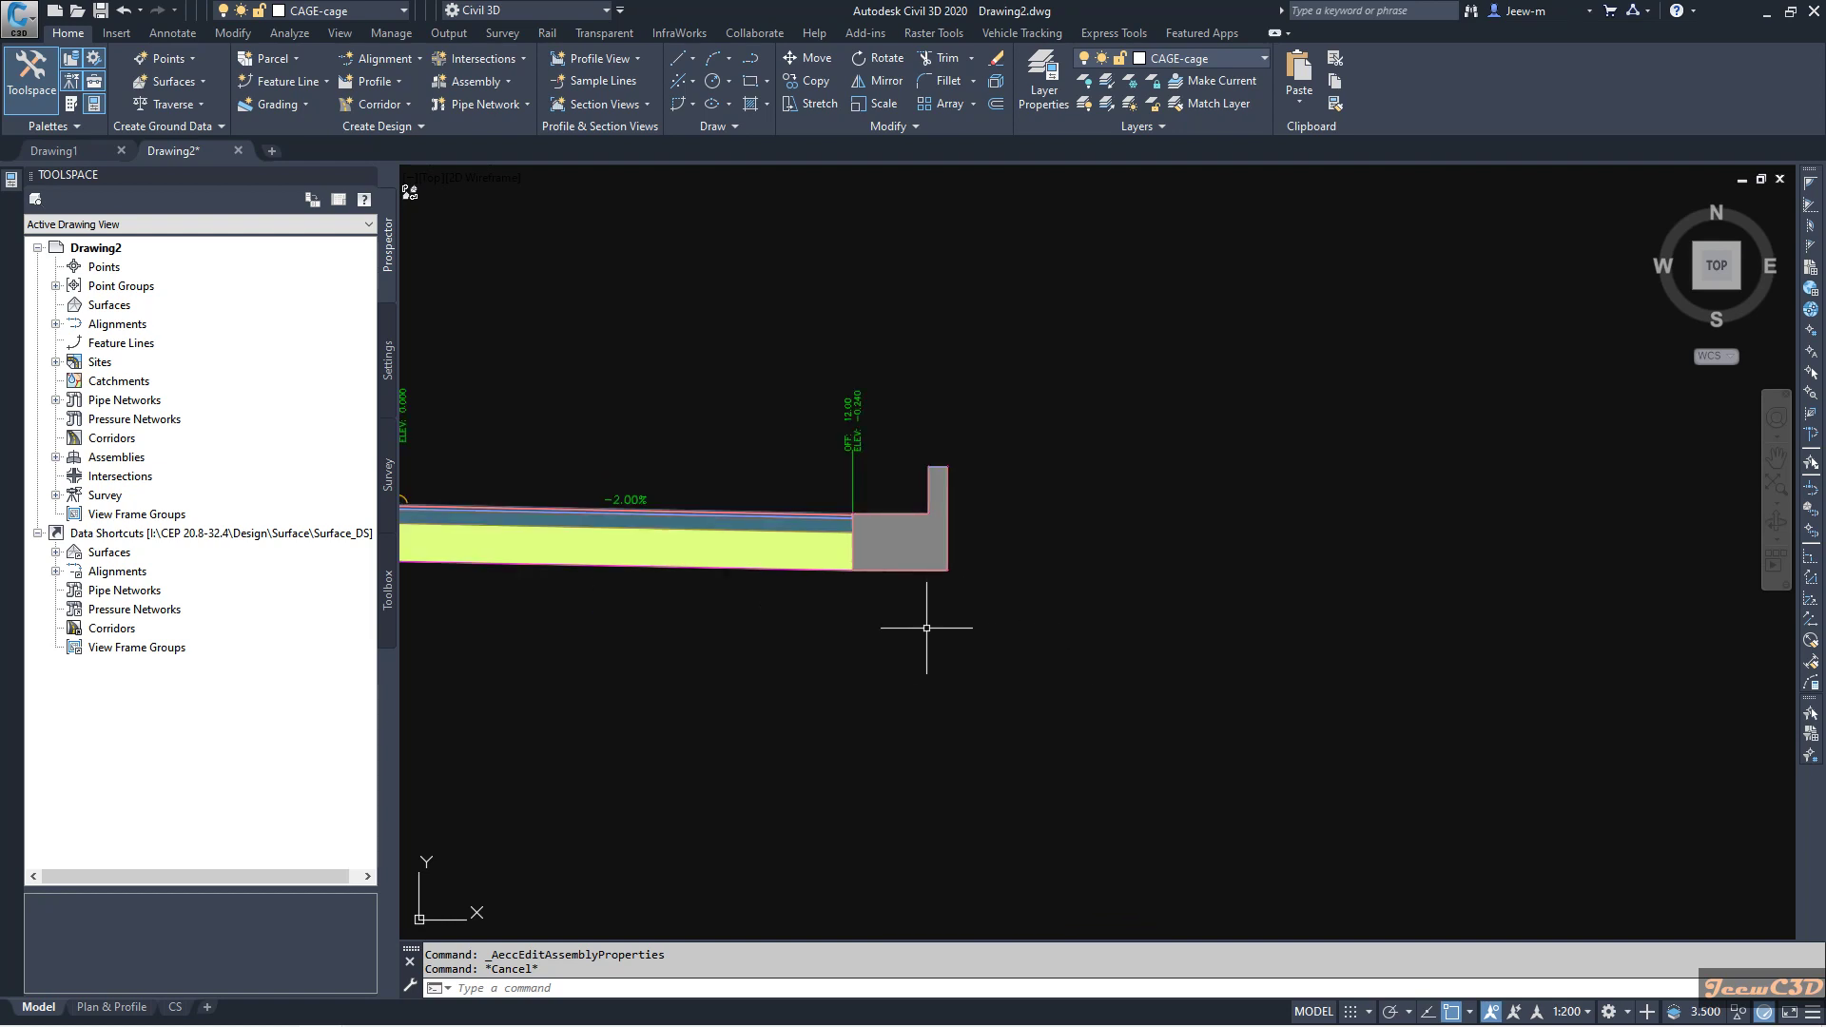
scroll(906, 504, up, 4)
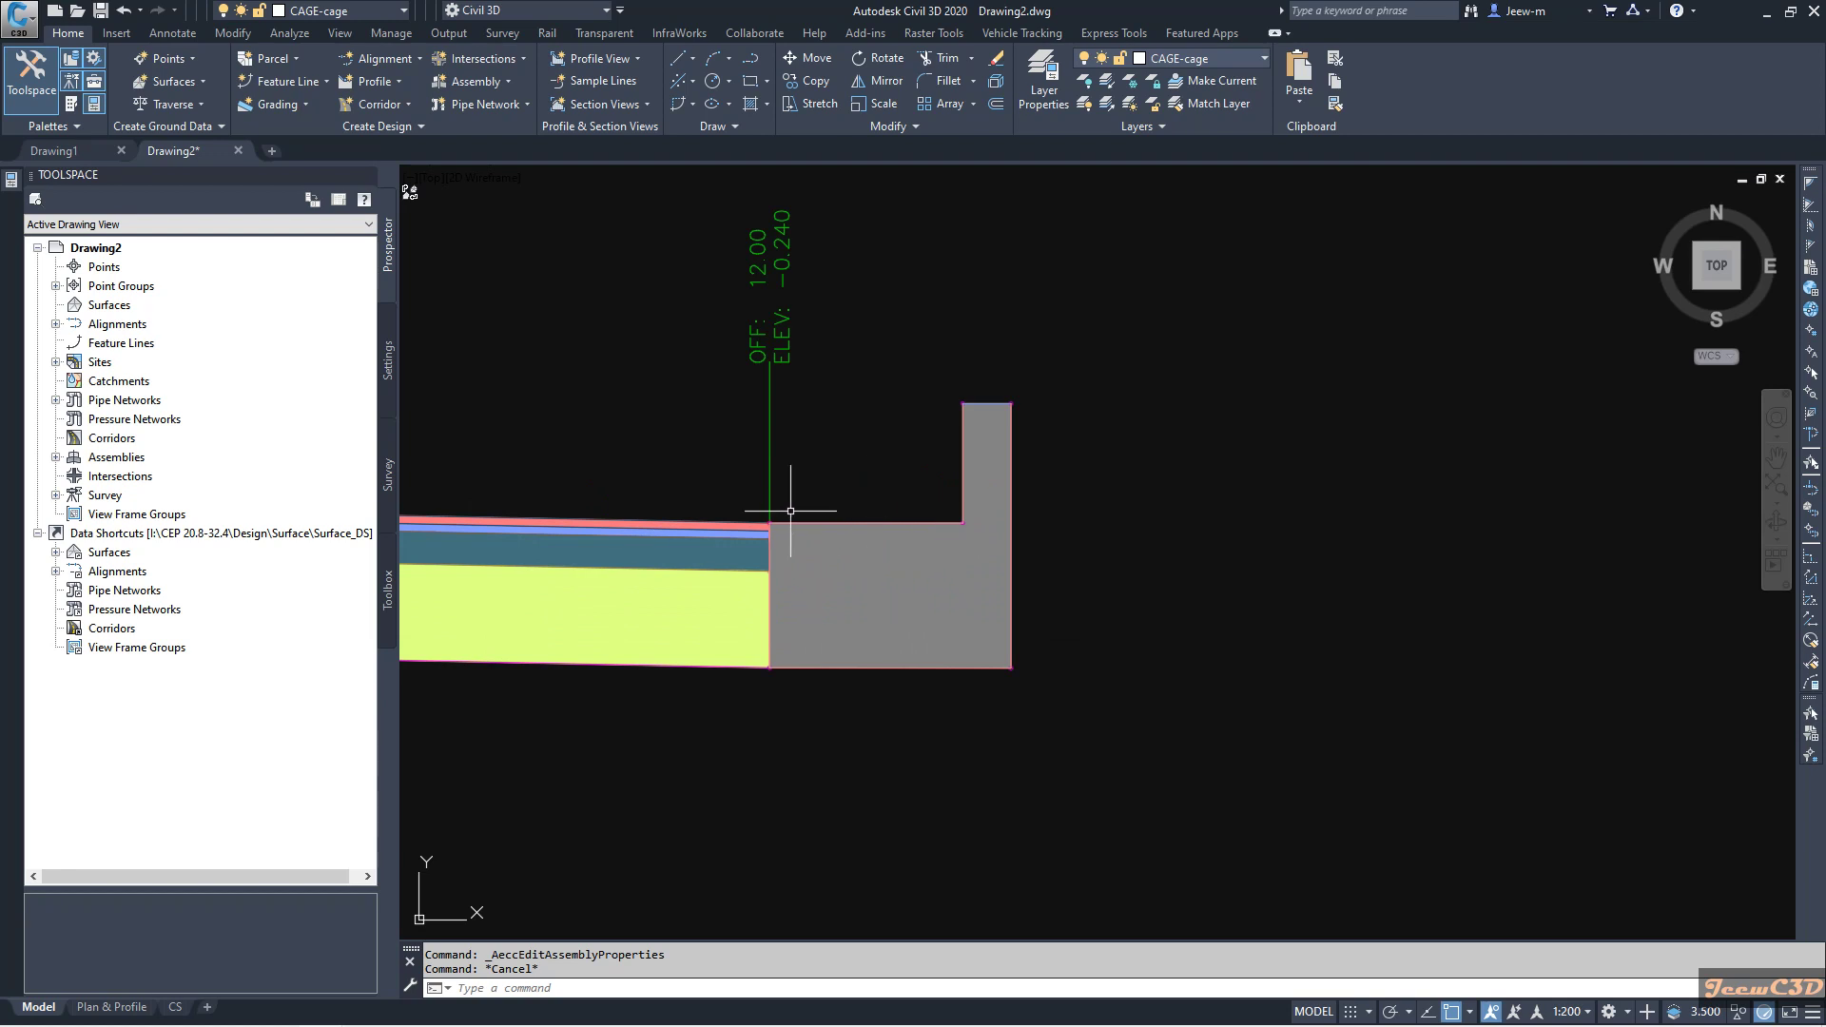
scroll(778, 521, up, 2)
Step: Select the curb and center its flush junction with the lane edge at elevation -0.240
click(762, 532)
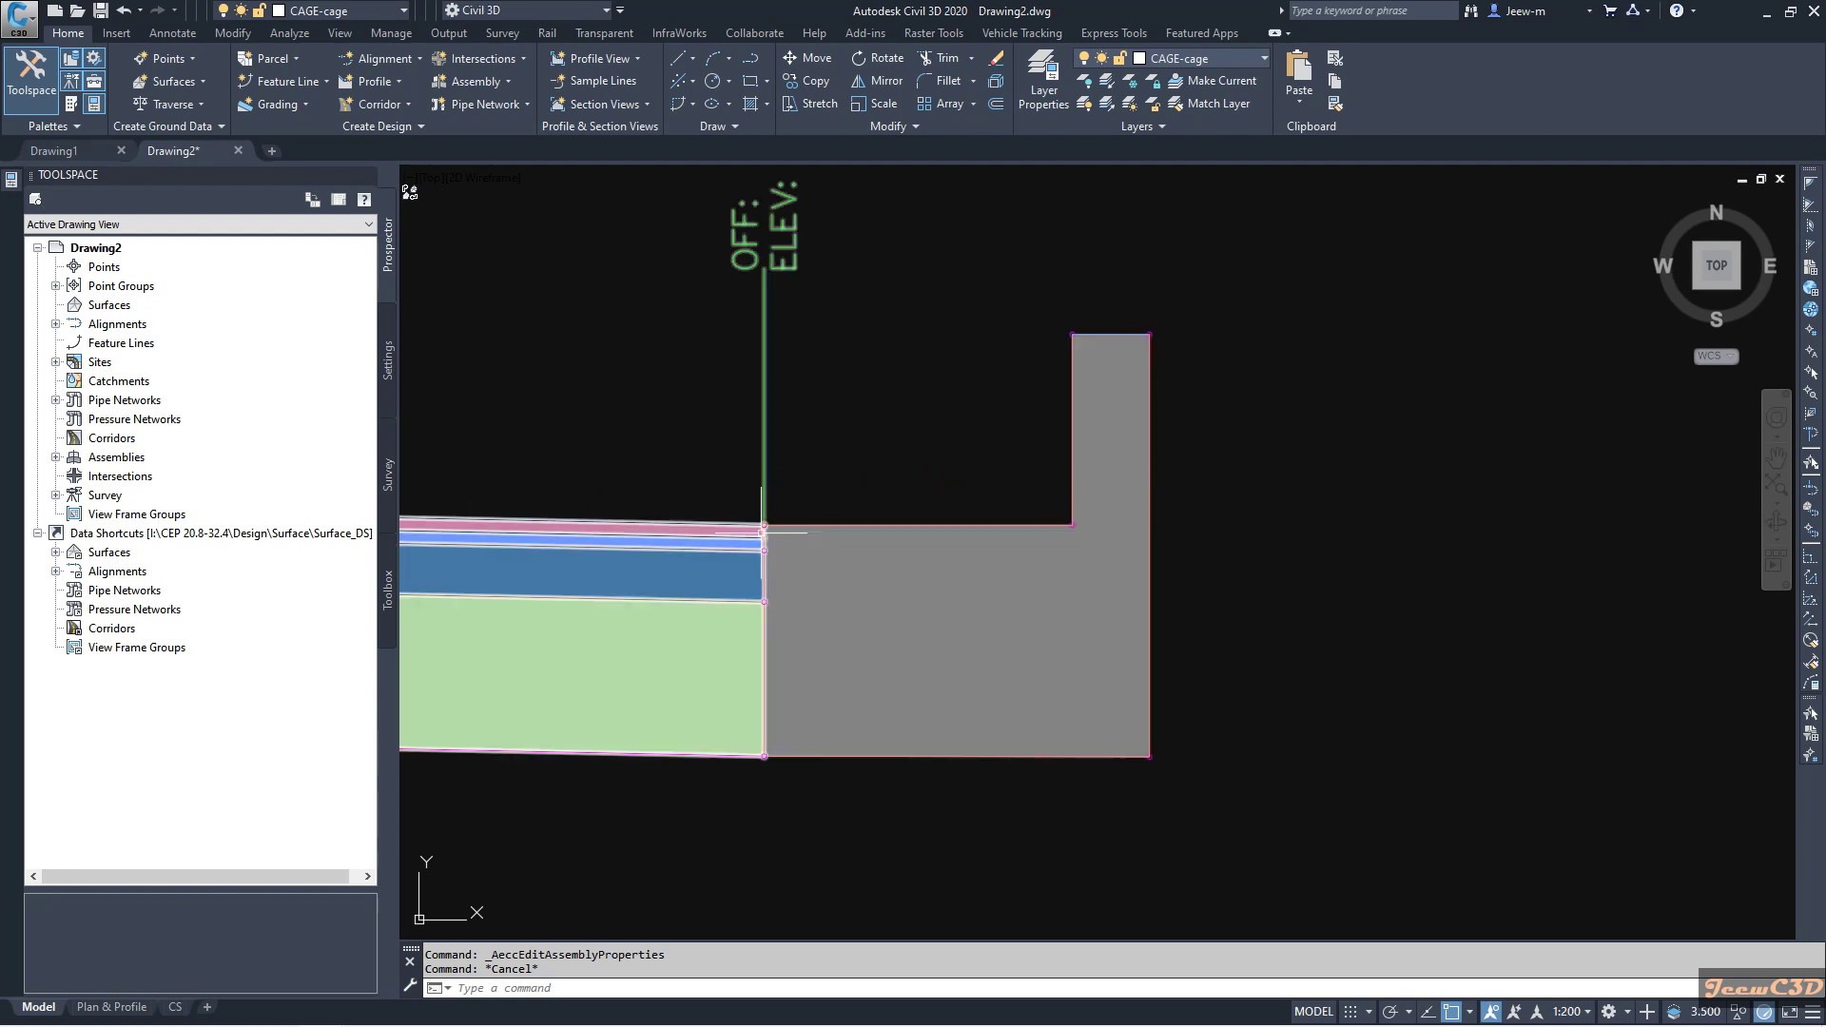
scroll(1026, 594, up, 2)
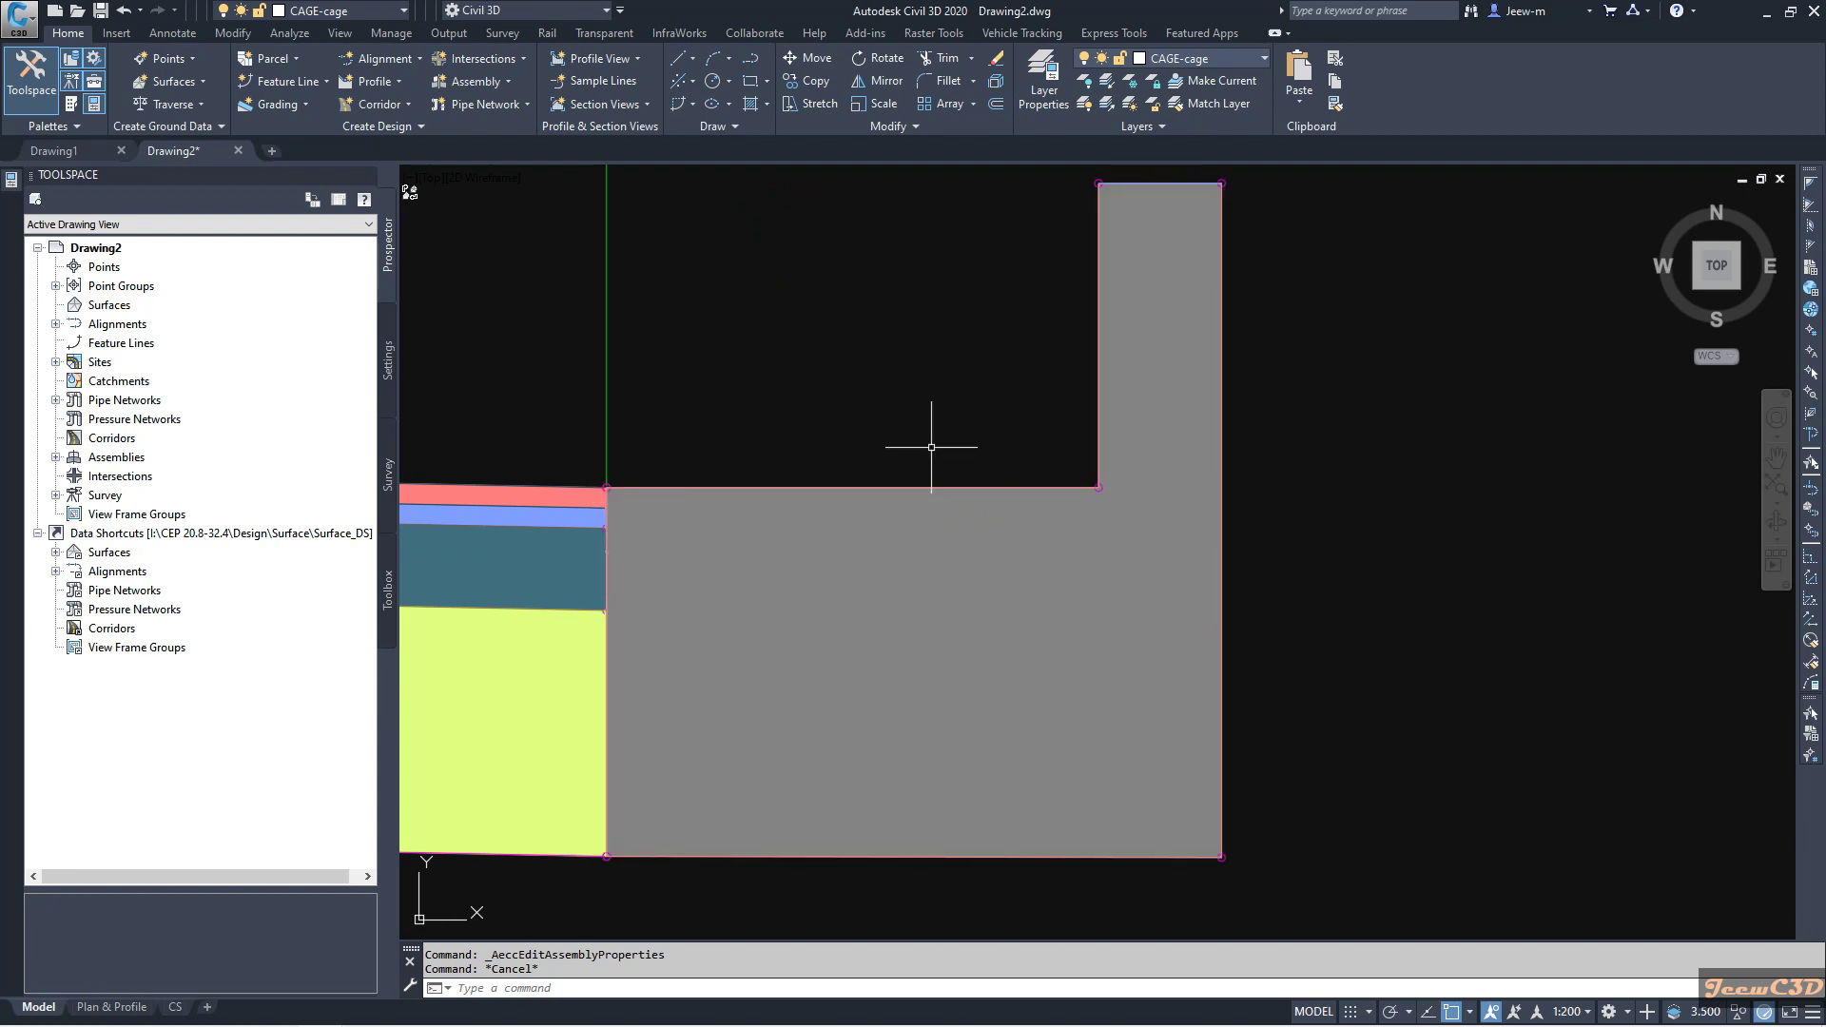
scroll(931, 447, down, 4)
middle_drag(836, 701, 915, 683)
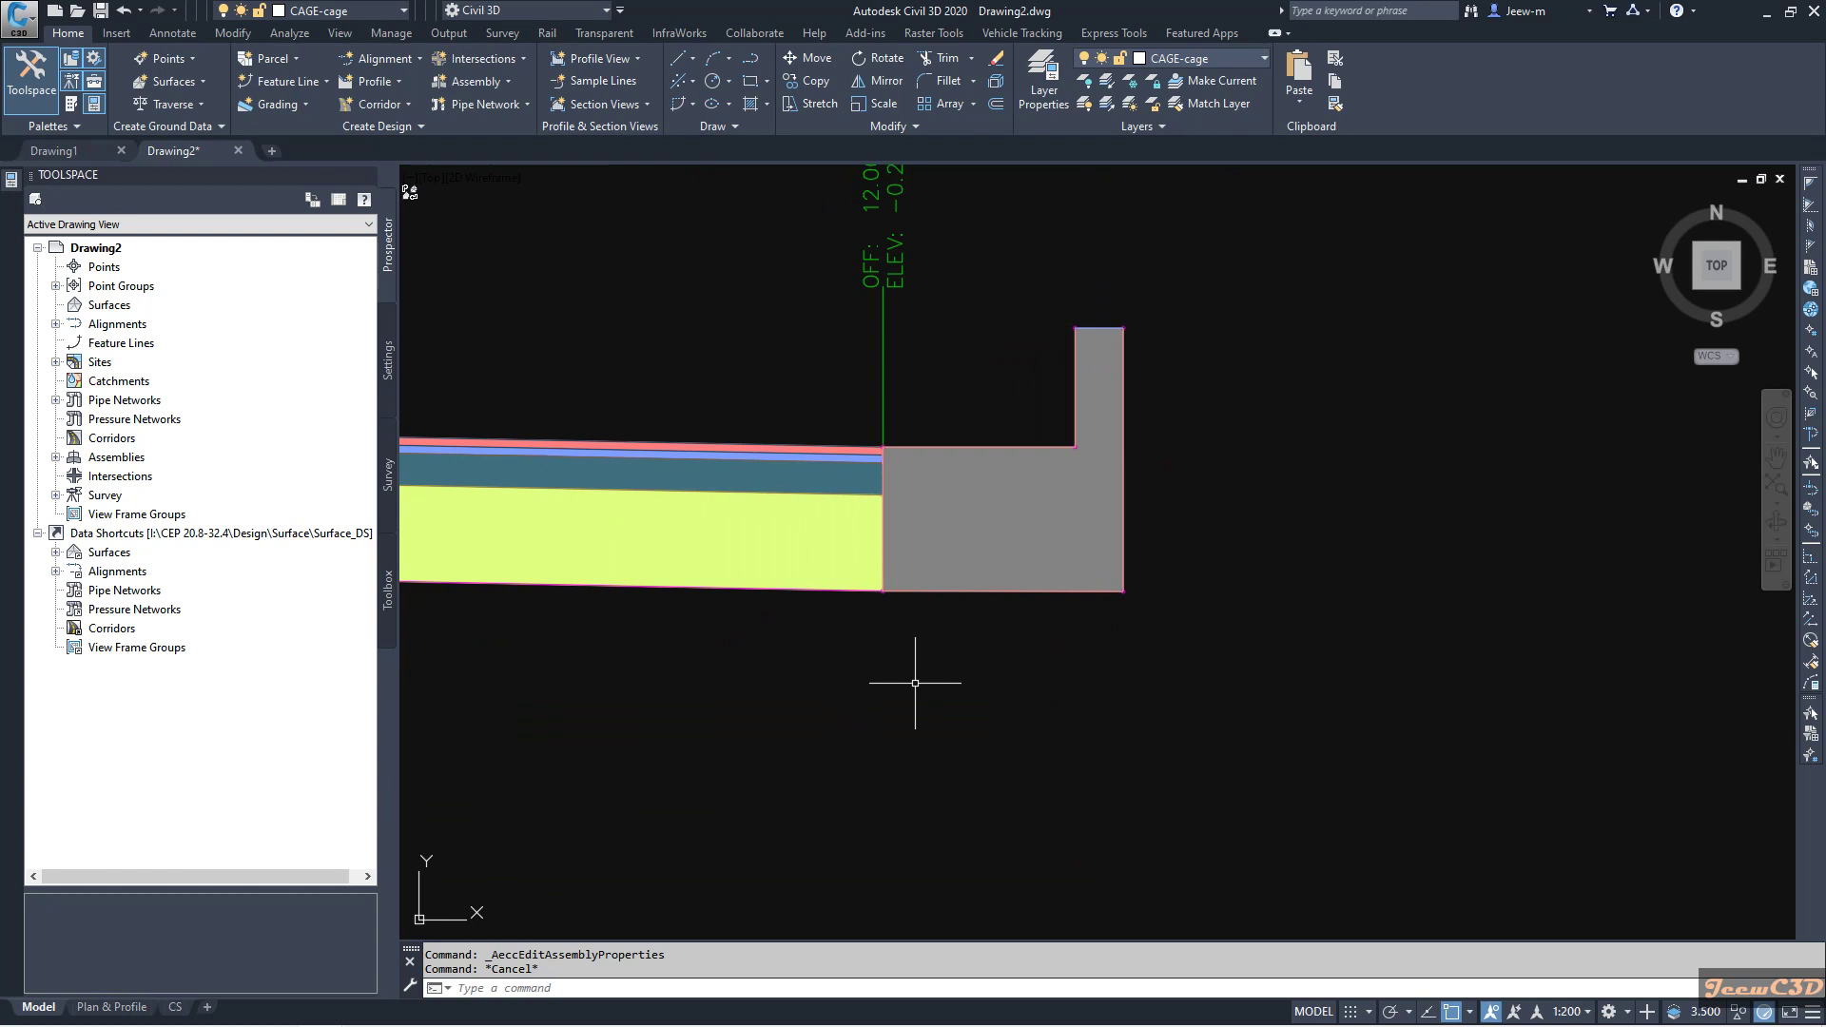